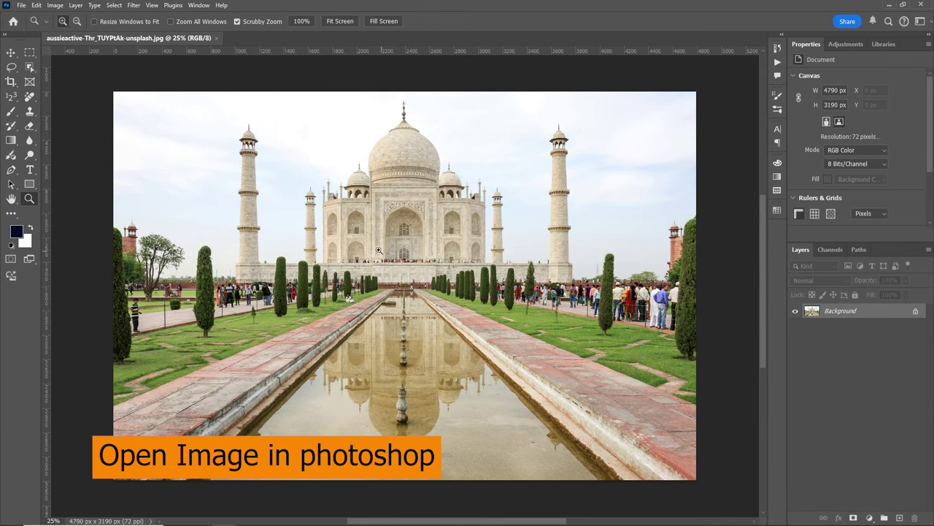
Step: Zoom in on the Taj Mahal's central arch by dragging with the Zoom tool
drag(379, 251, 422, 252)
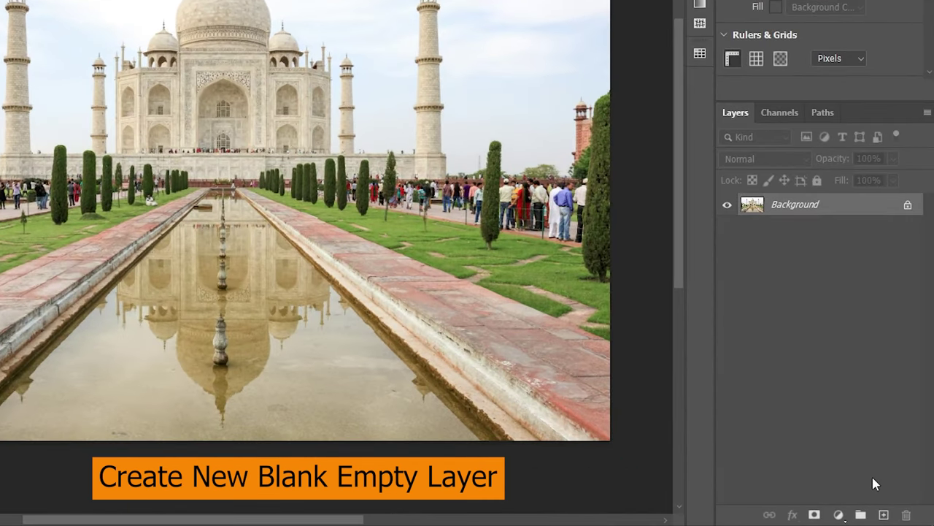
Step: Add a new empty layer and auto-detect people with the Remove tool's Find distractions > People
click(899, 518)
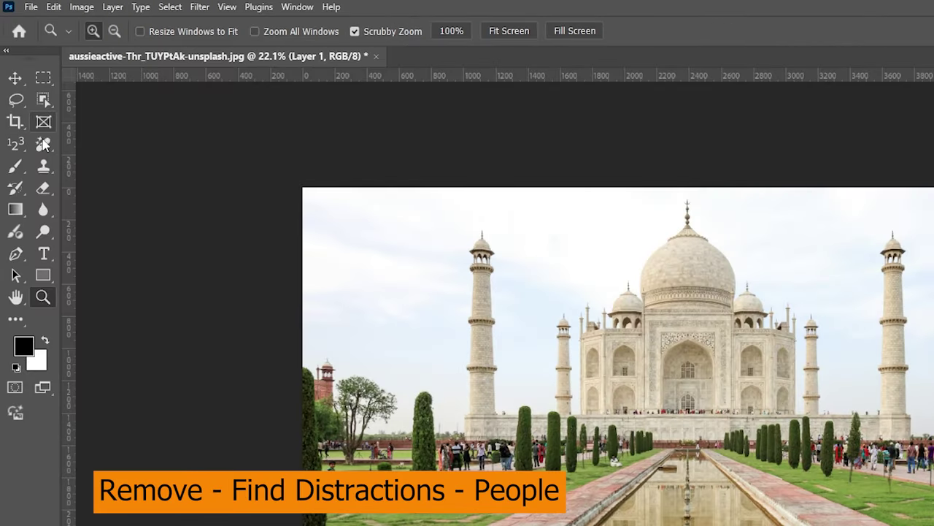
click(43, 145)
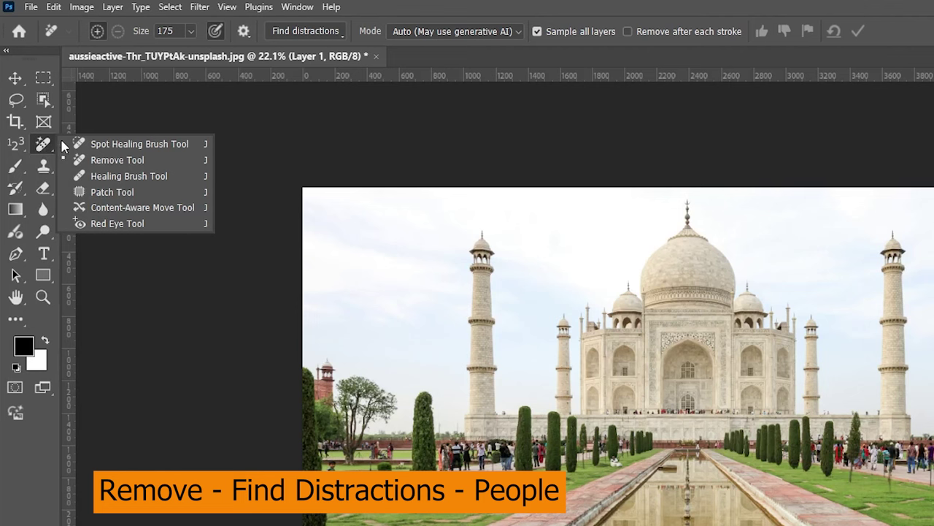
click(323, 33)
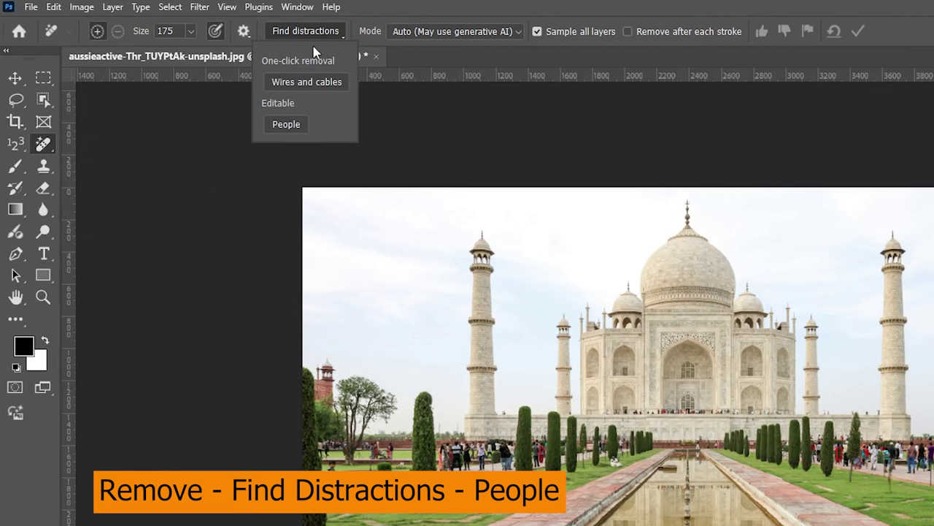
click(285, 127)
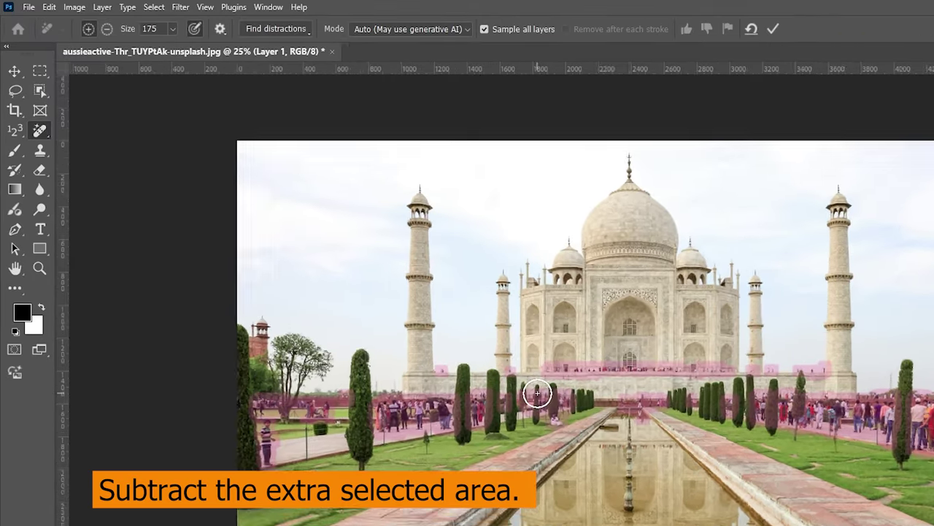
Step: Subtract the right-hand crowd from the detection, apply the removal, and compare before and after
scroll(538, 394, up, 2)
scroll(538, 388, left, 3)
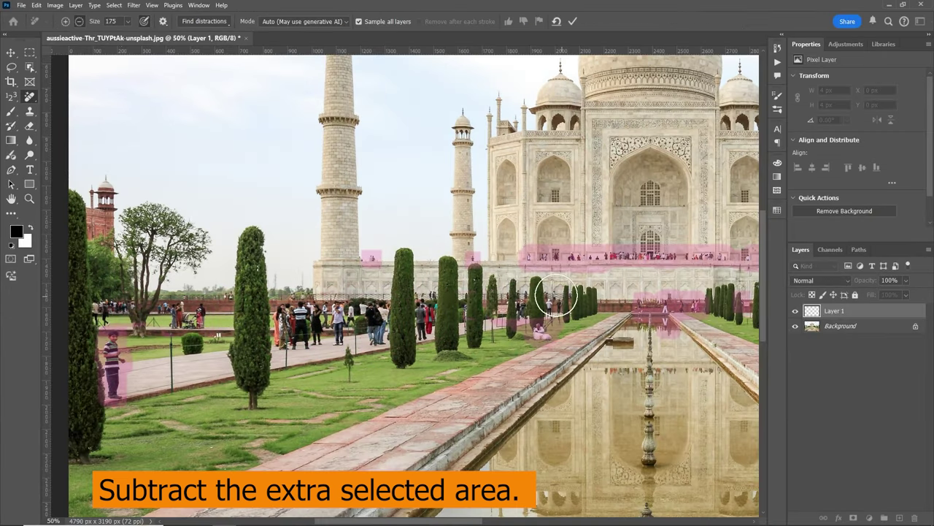
scroll(547, 299, right, 2)
scroll(471, 337, right, 2)
scroll(471, 338, right, 3)
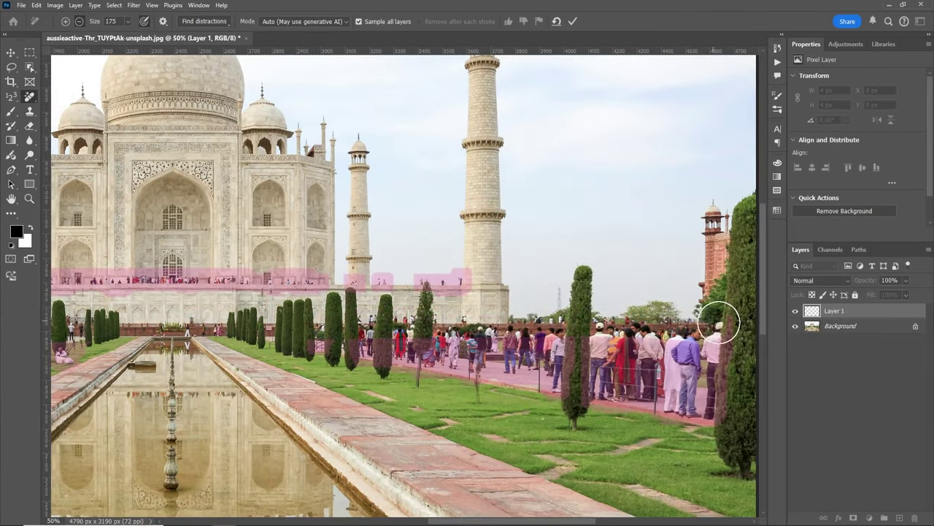
drag(719, 316, 250, 343)
key(ctrl+minus)
key(ctrl+minus)
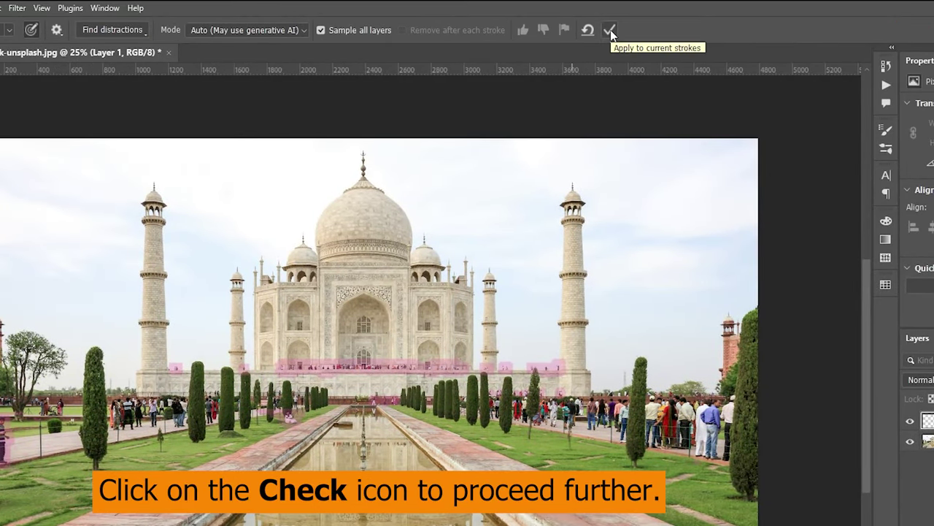
click(611, 31)
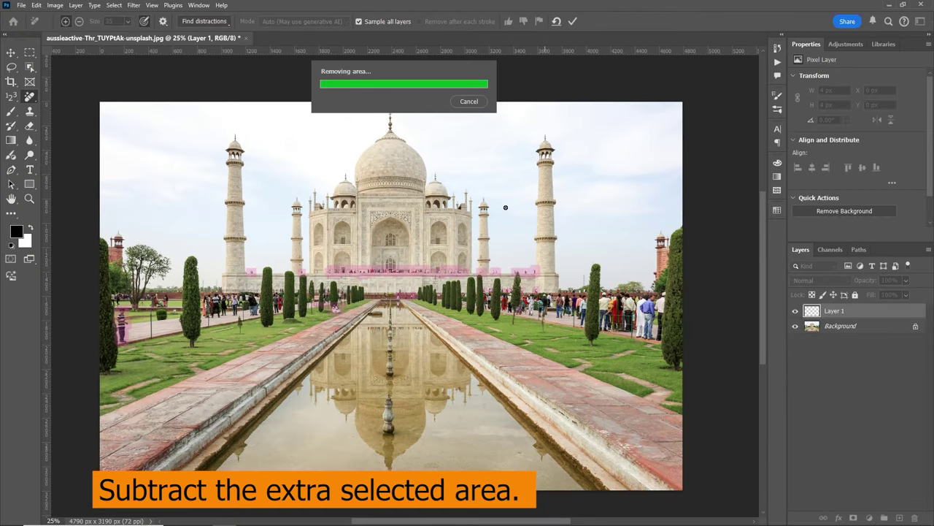
scroll(570, 253, up, 2)
click(795, 311)
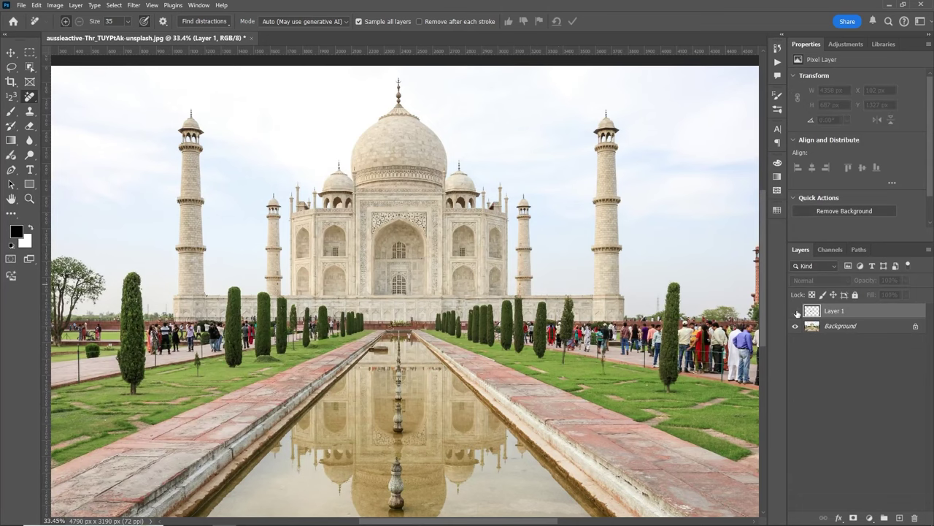
click(796, 311)
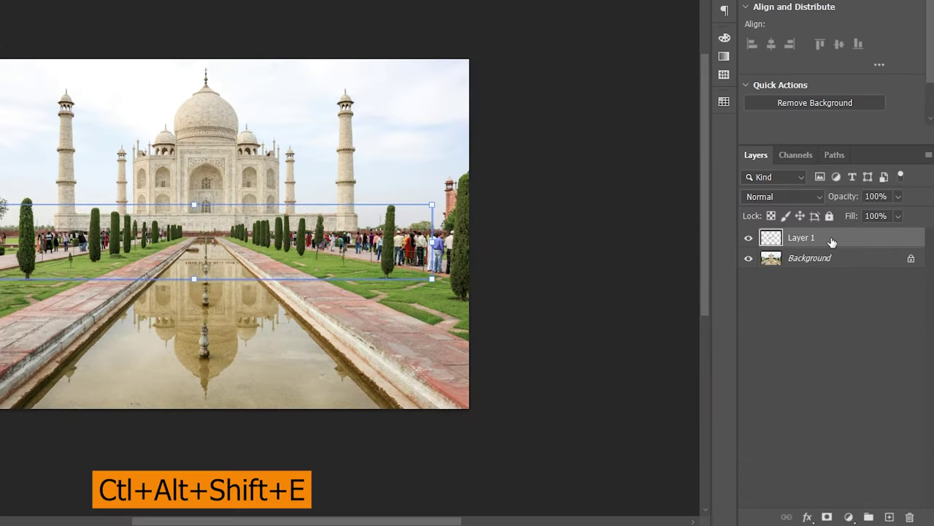
Step: Stamp the visible layers into Layer 2 with Ctrl+Alt+Shift+E and Object-Select the Taj Mahal
key(ctrl+alt+shift+e)
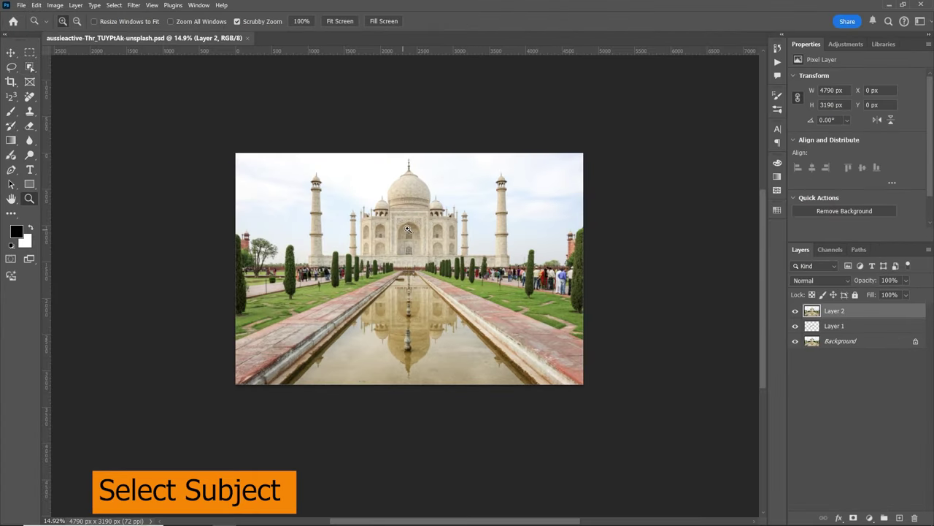
drag(407, 229, 467, 229)
key(w)
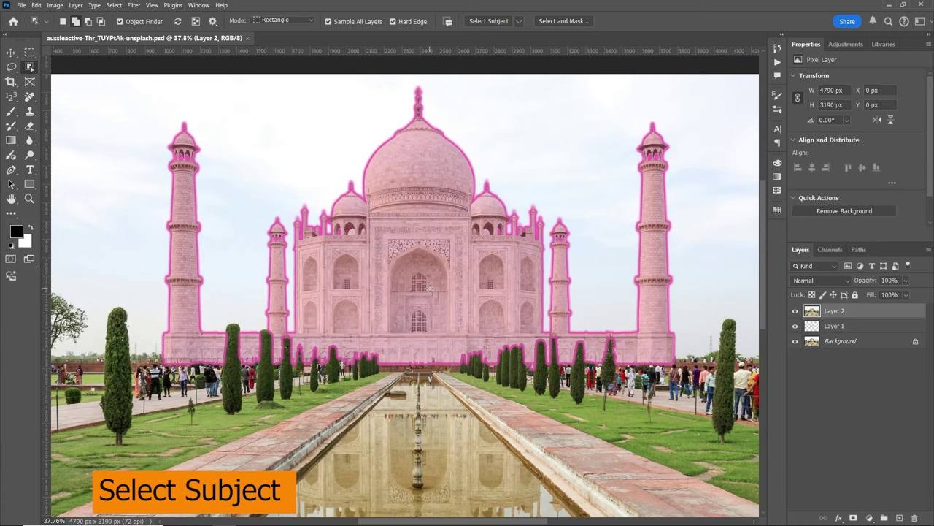
click(433, 292)
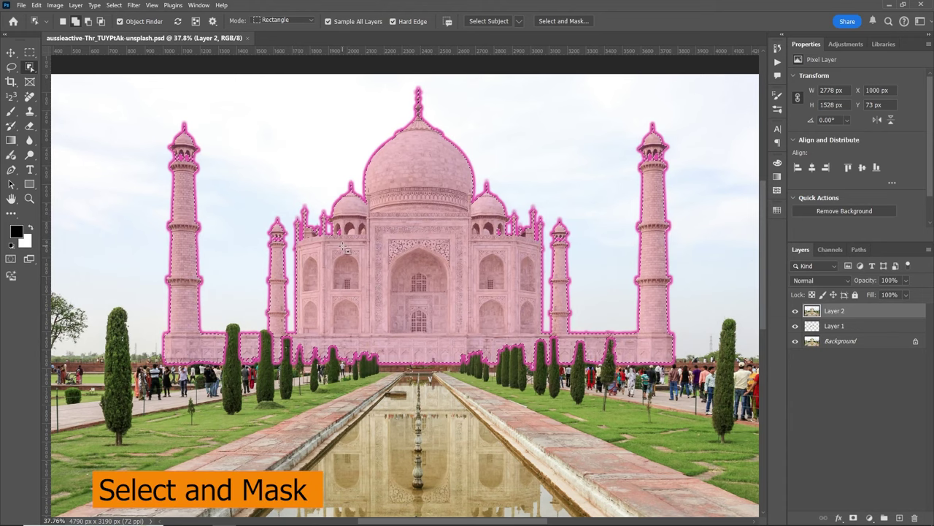
Step: In Select and Mask, inspect the minaret edges, preview On Black, and output to New Layer with Layer Mask
click(563, 22)
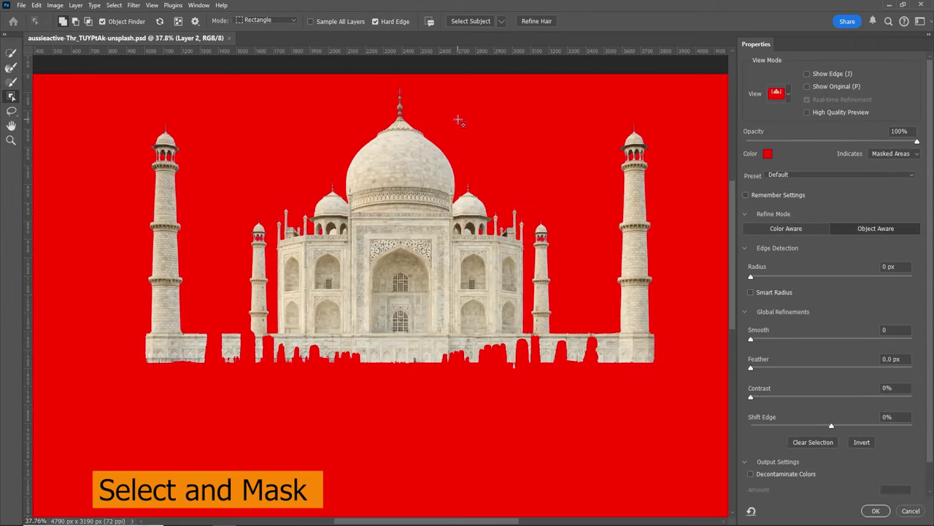
key(z)
drag(481, 105, 448, 115)
drag(589, 162, 647, 144)
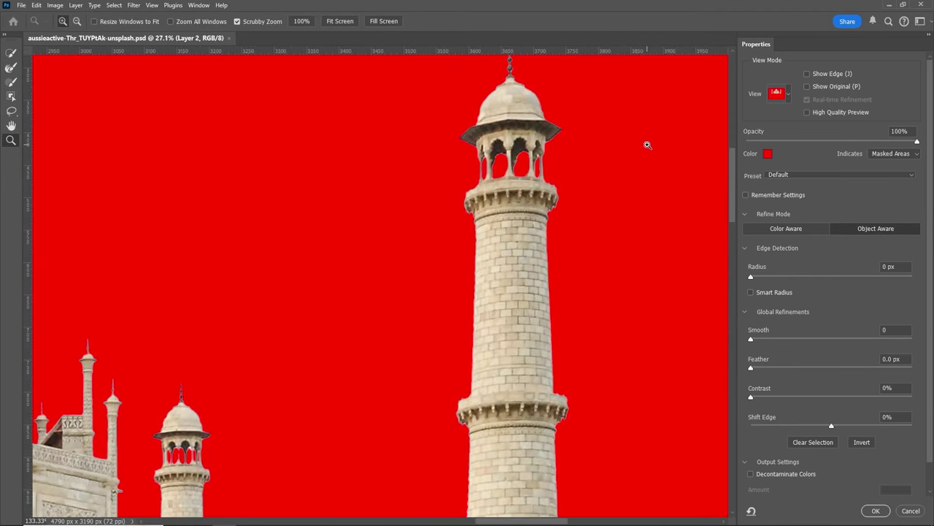
scroll(932, 479, down, 1)
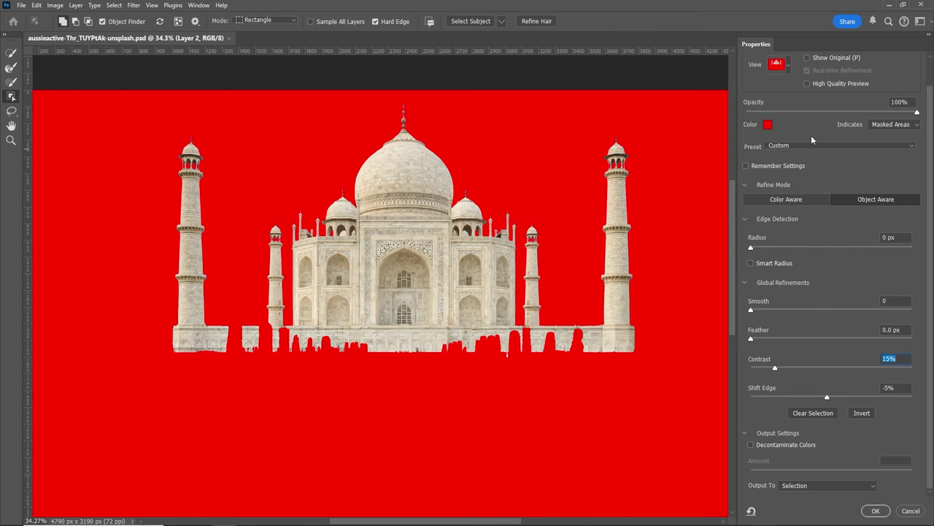
click(790, 70)
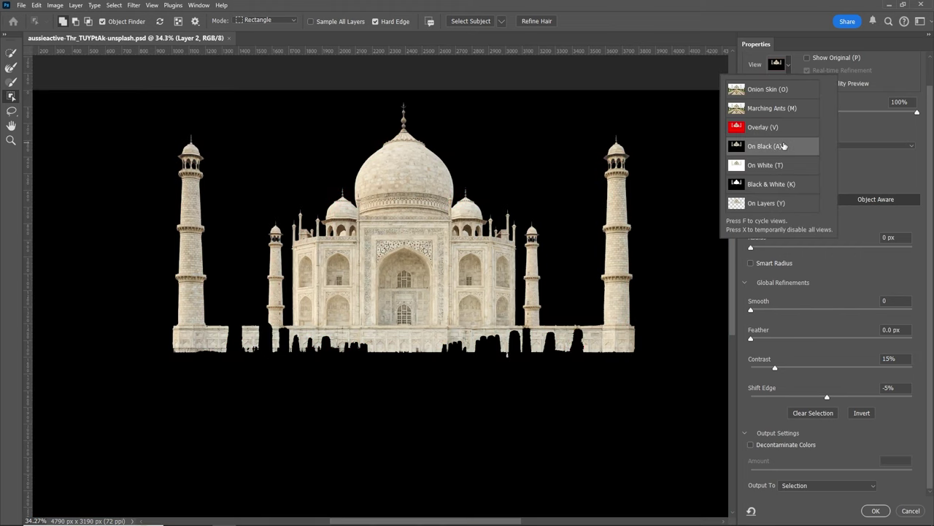
click(783, 146)
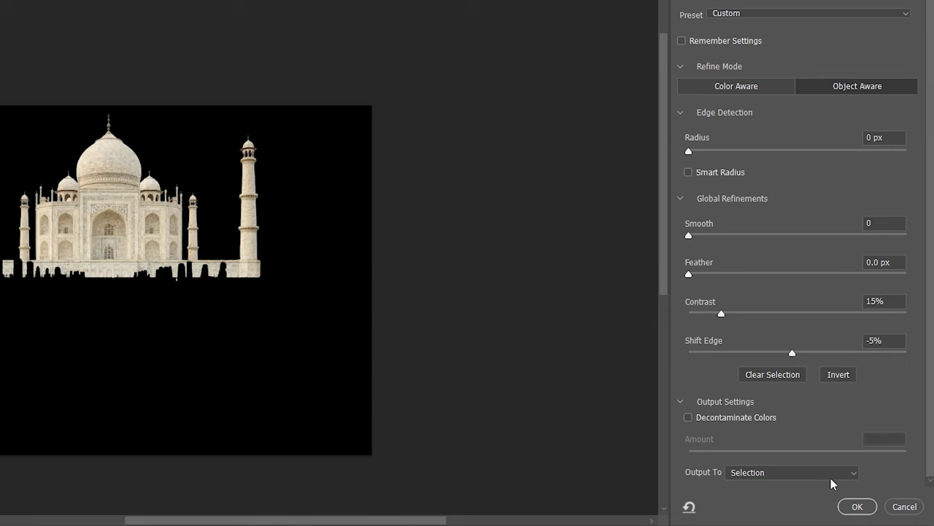
click(830, 476)
click(792, 491)
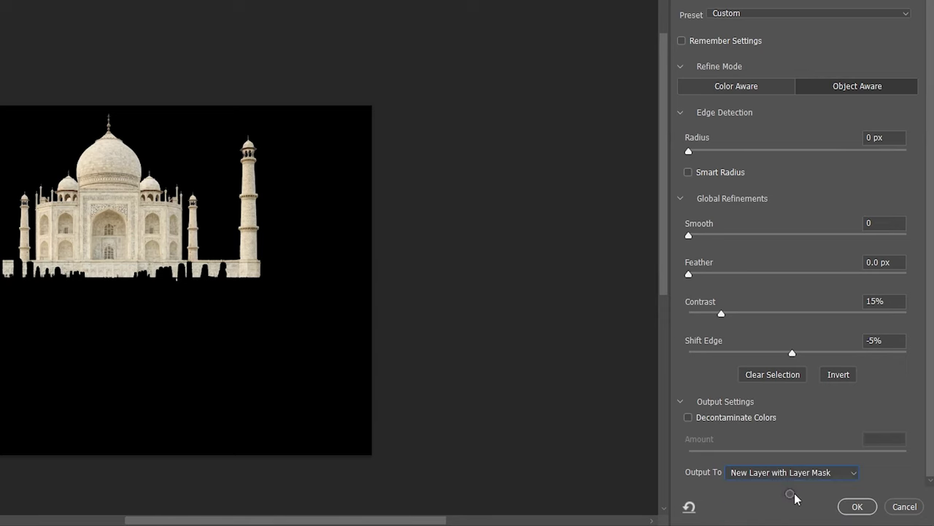
click(856, 507)
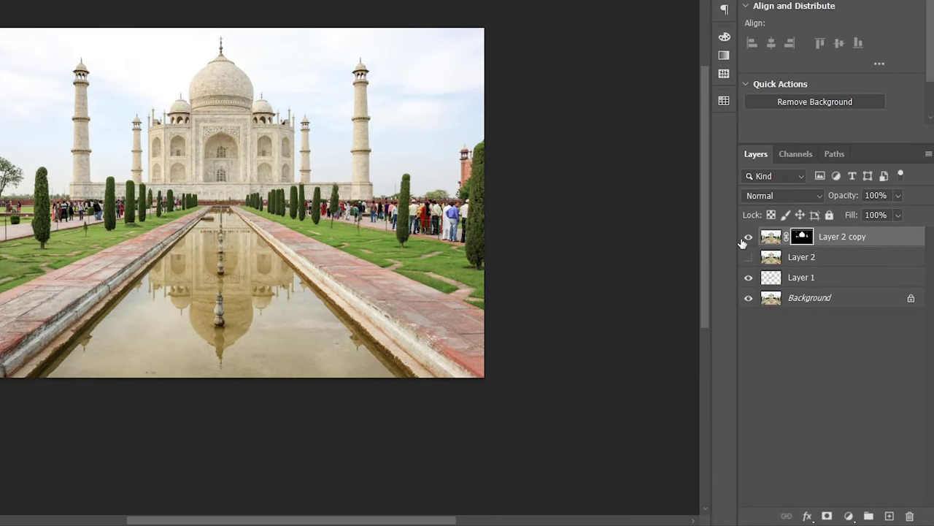
Step: Hide Background, Layer 1 and Layer 2 so only Layer 2 copy is visible
click(748, 238)
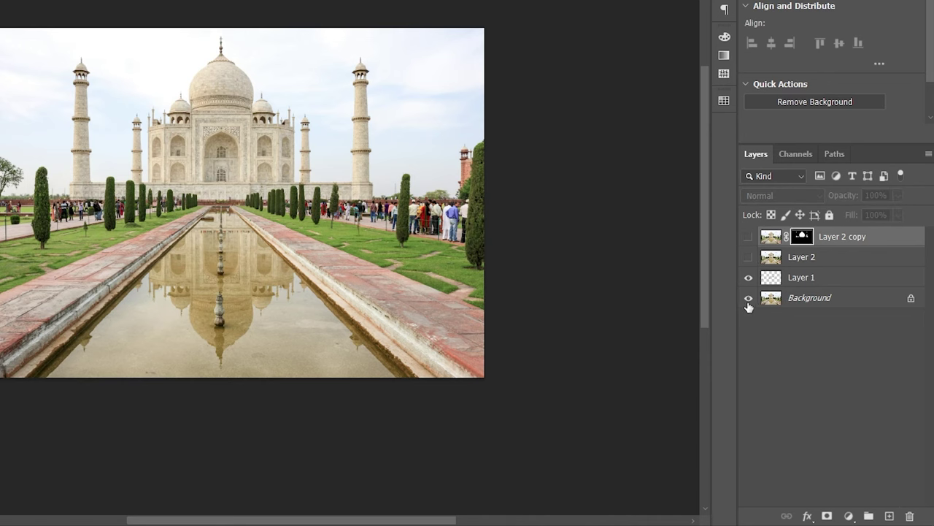
click(748, 299)
click(747, 277)
click(748, 238)
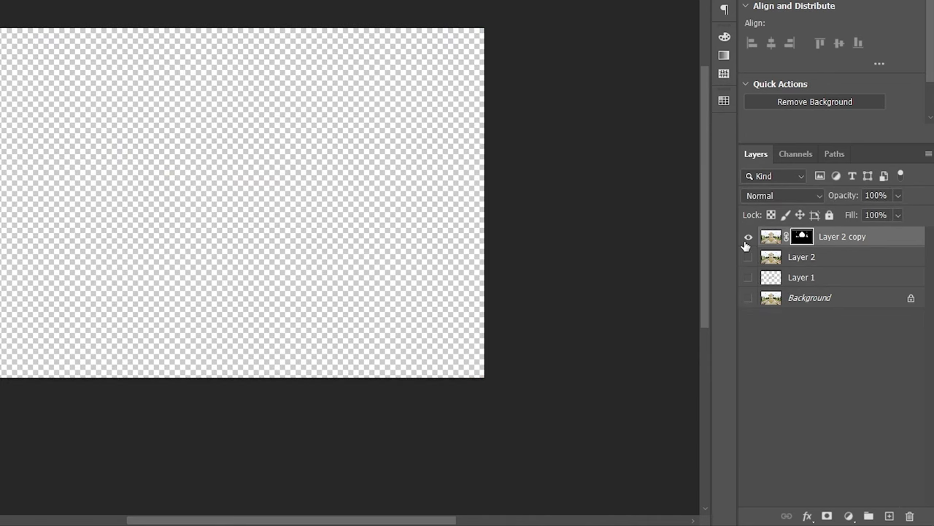
Step: Apply Layer 2 copy's layer mask, compare briefly against Layer 2, and begin lassoing the base
click(801, 237)
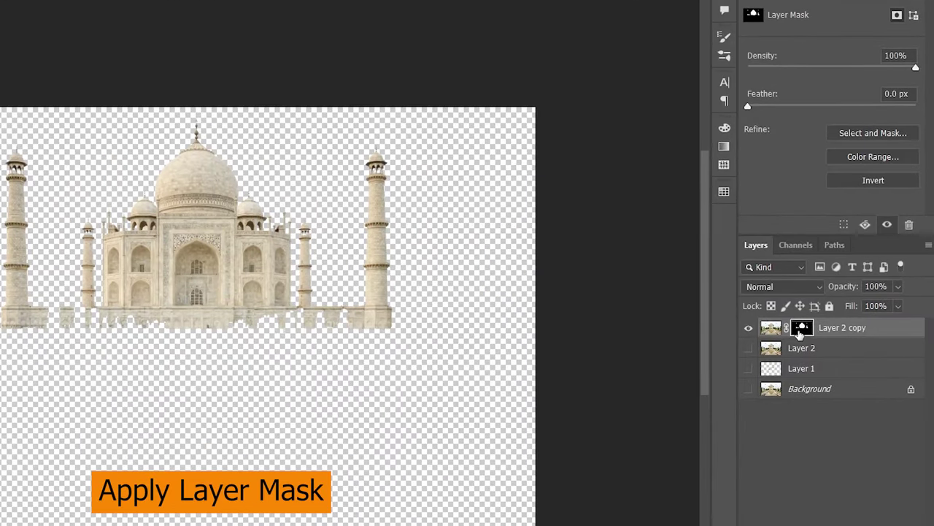
right_click(801, 331)
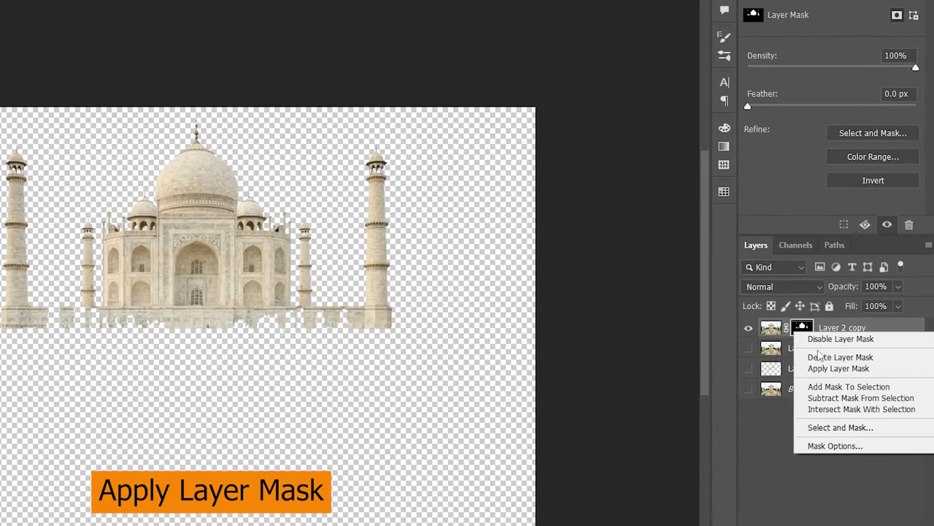
click(818, 367)
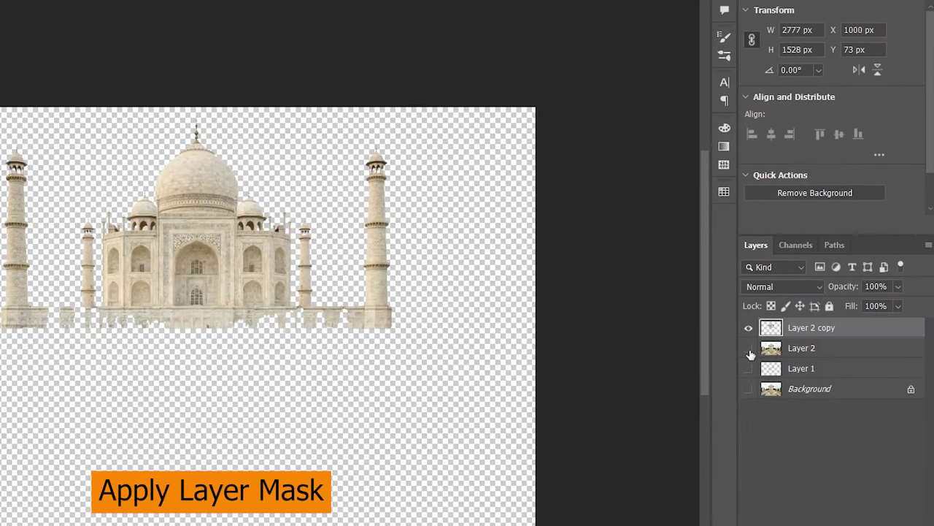
click(749, 348)
click(748, 348)
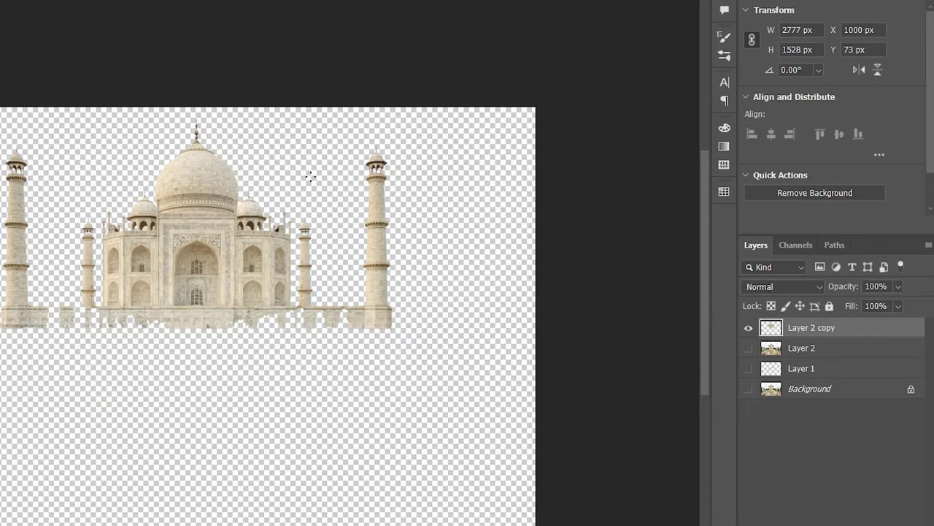
mouse_move(597, 306)
mouse_down()
mouse_move(151, 310)
mouse_move(592, 309)
mouse_up()
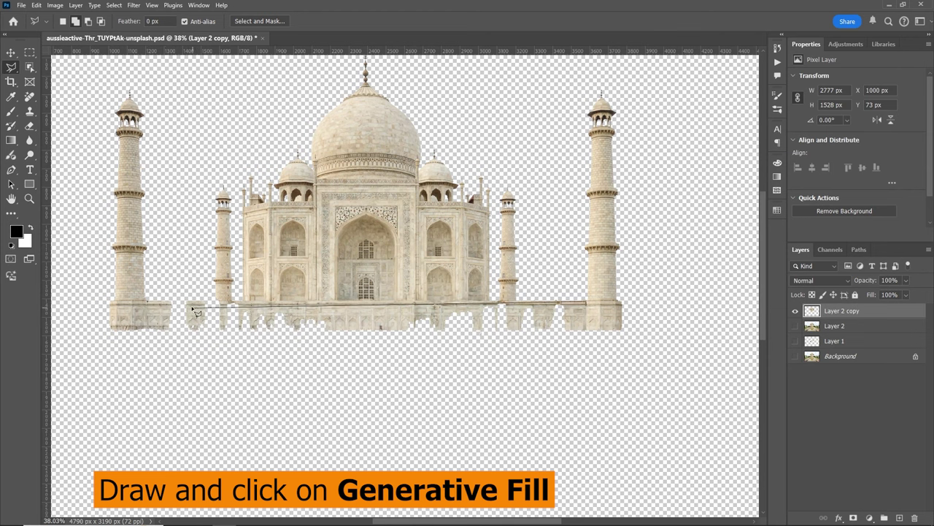
Step: Lasso the ragged strip along the Taj Mahal's base
click(164, 301)
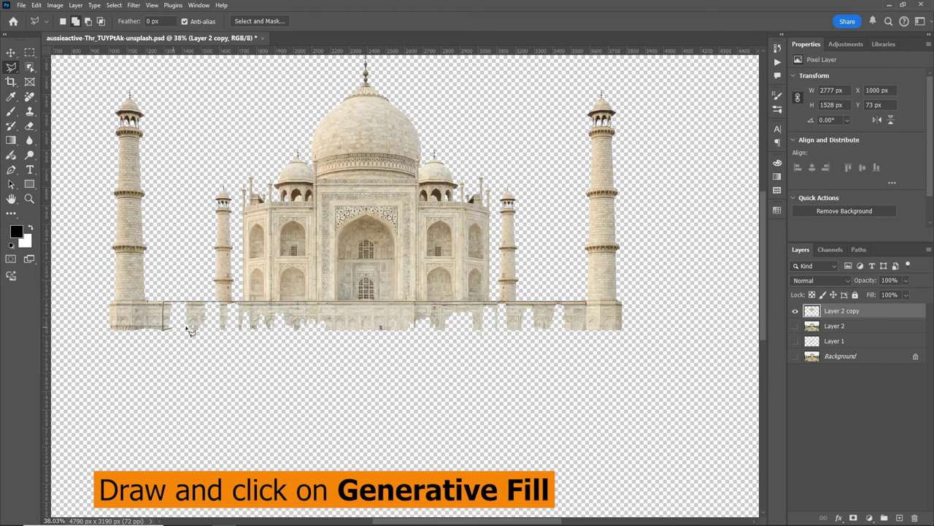
click(586, 328)
click(587, 302)
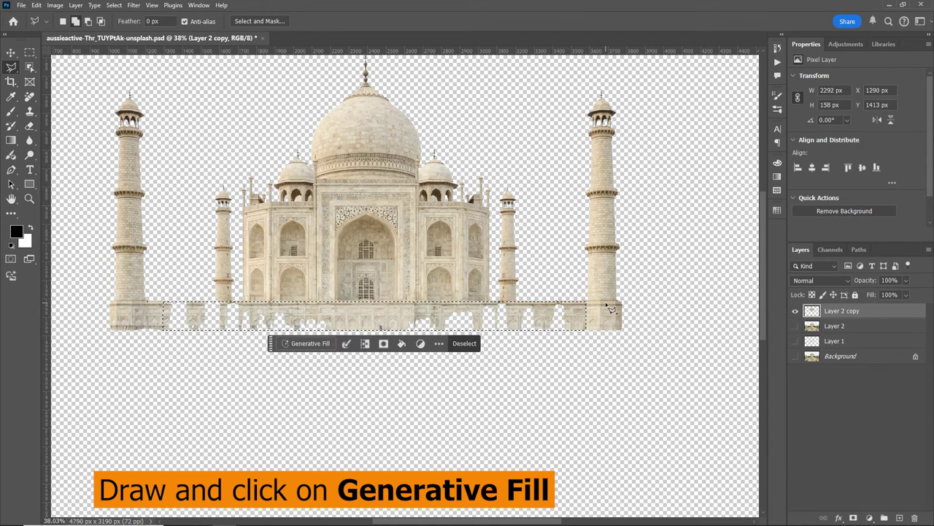
Step: Generative Fill the base strip, keep variation 3/3, and show Layer 2 again
click(305, 343)
click(468, 343)
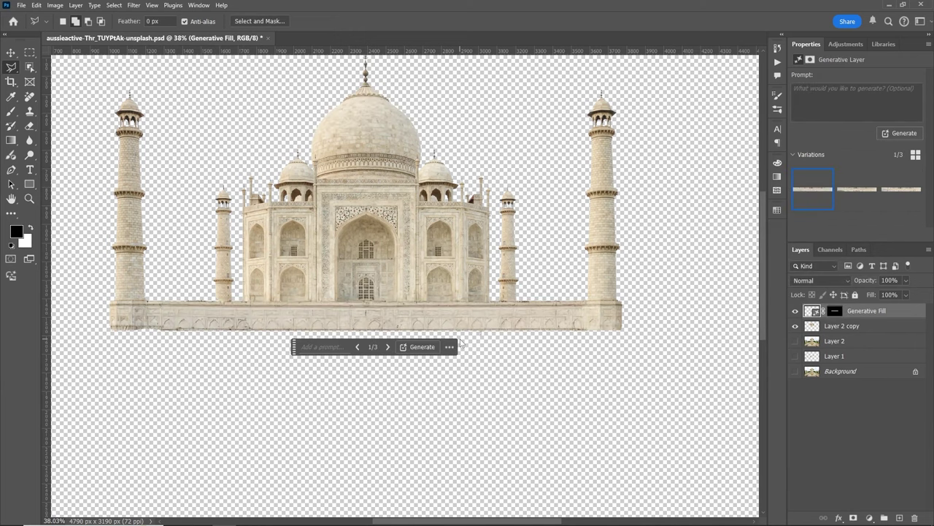
click(388, 347)
click(388, 347)
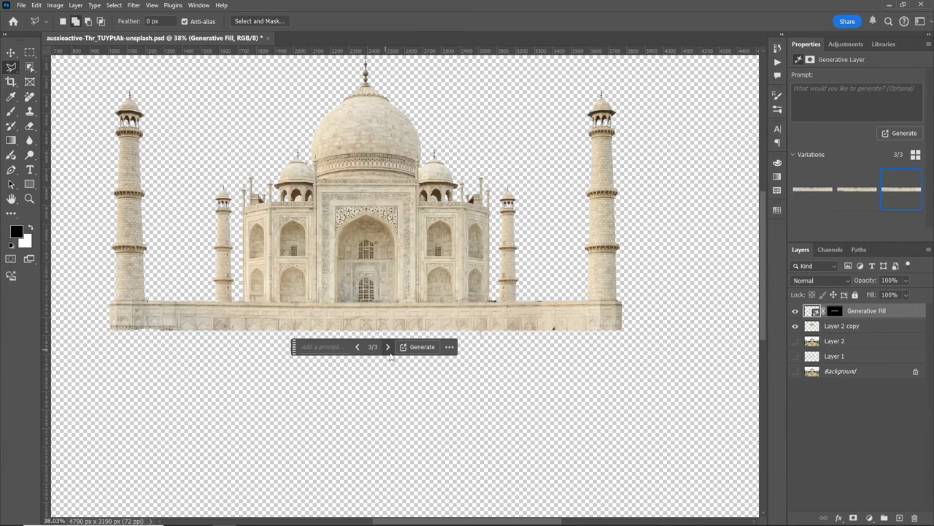
click(795, 341)
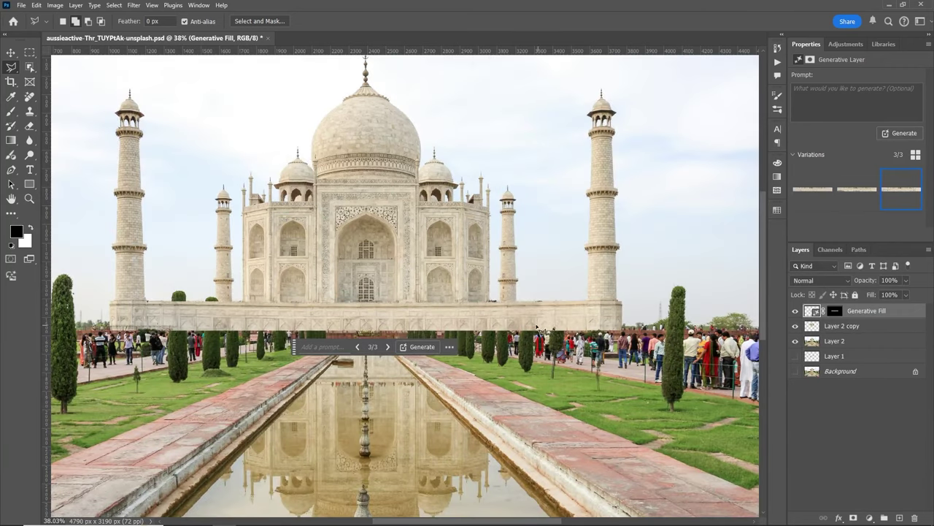
Step: Place the first Pen path anchors by the trees below the terrace, zooming as needed
key(z)
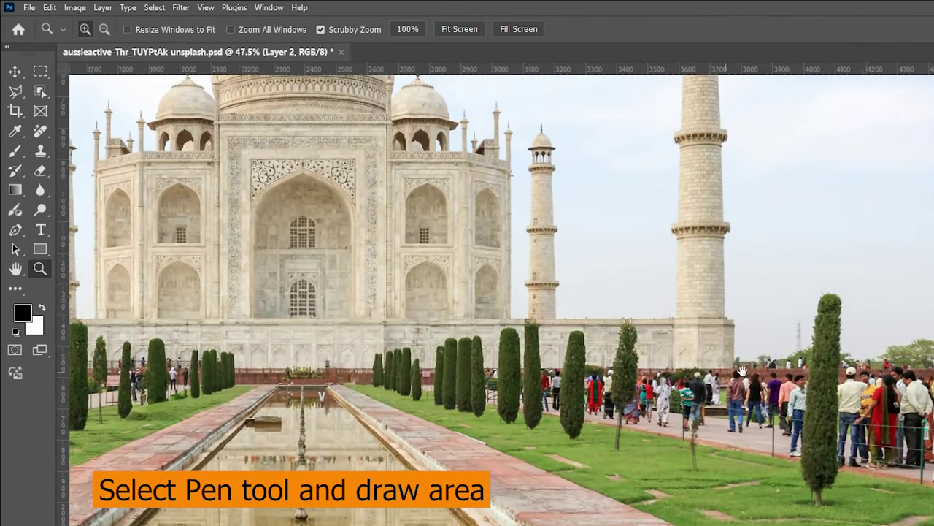
scroll(739, 370, left, 3)
scroll(730, 366, left, 3)
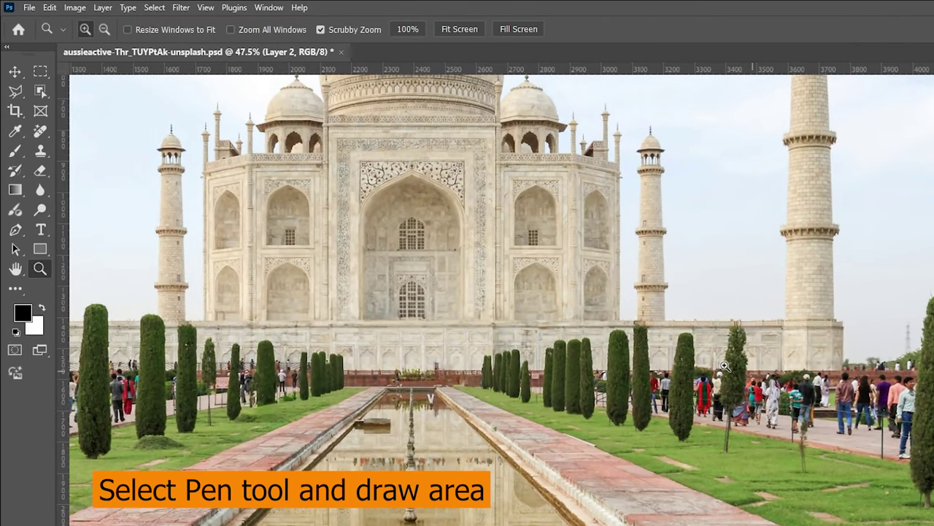
click(16, 229)
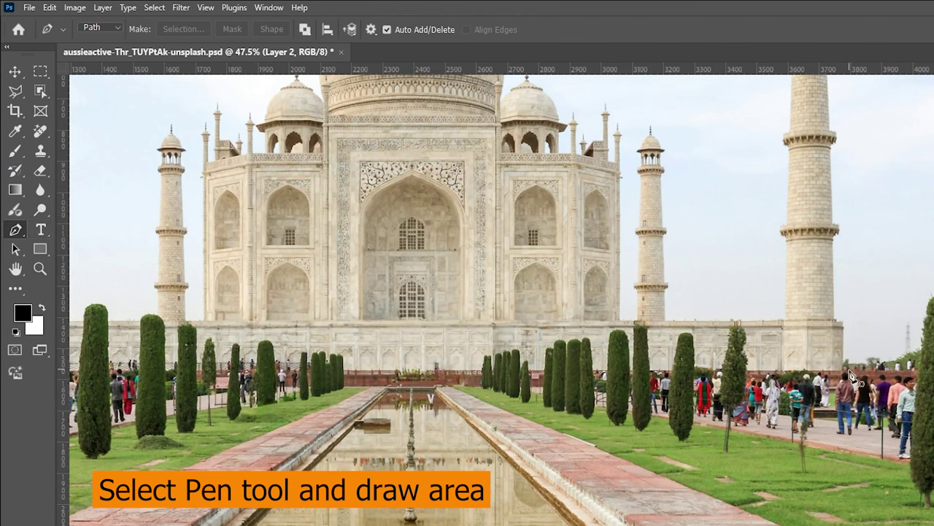
click(699, 374)
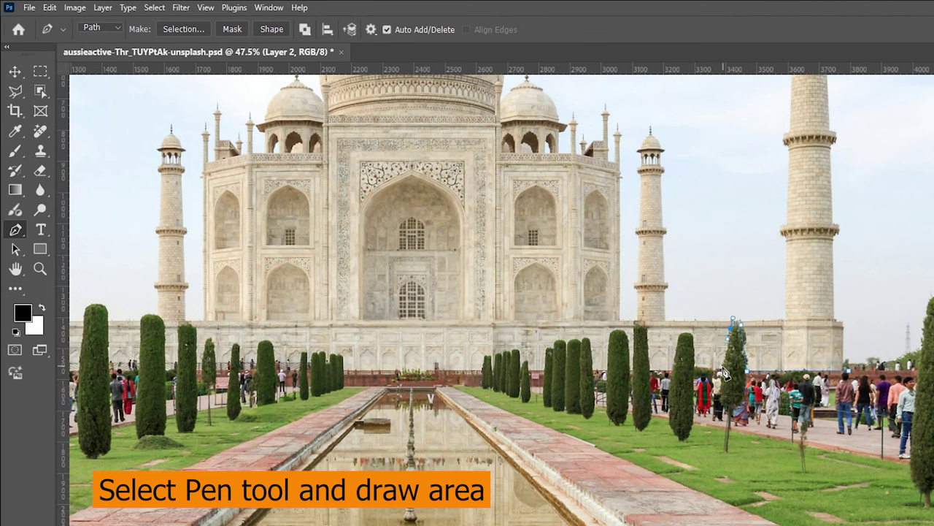
click(685, 335)
key(z)
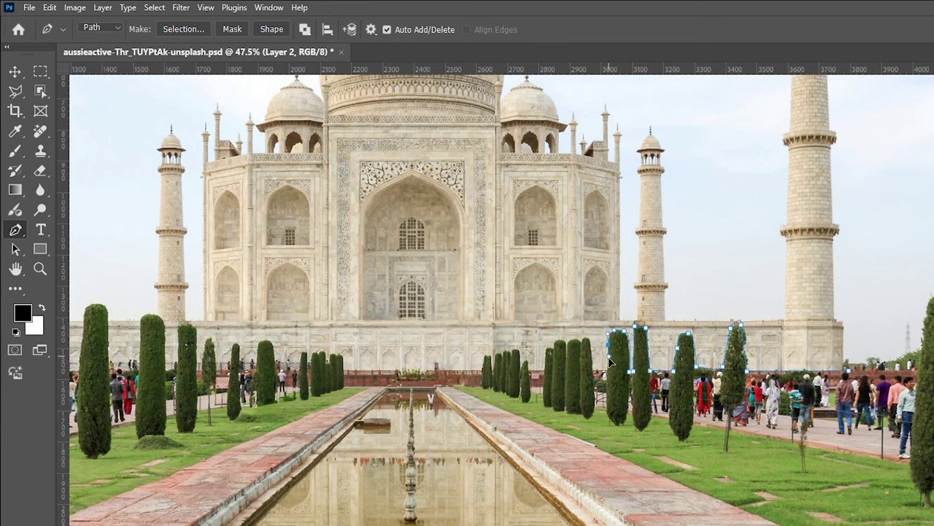
drag(553, 350, 687, 351)
key(p)
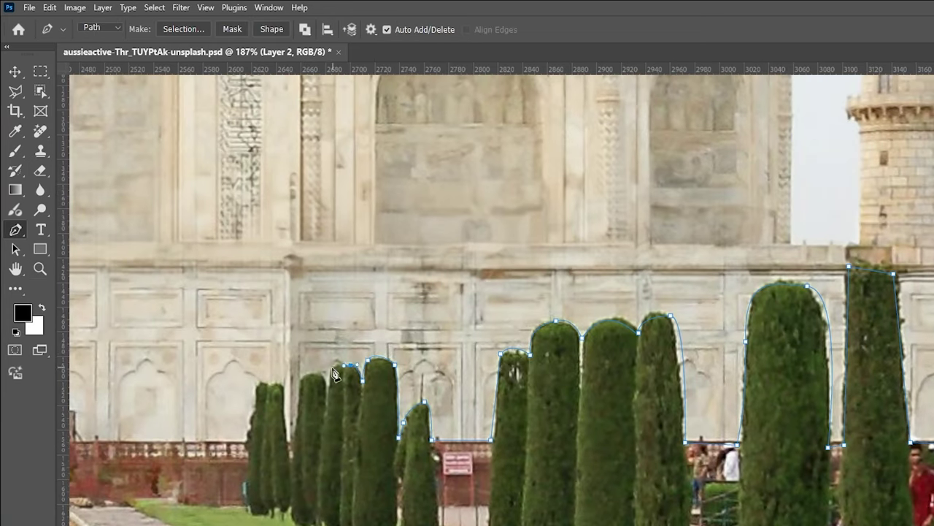
key(z)
key(ctrl+0)
key(p)
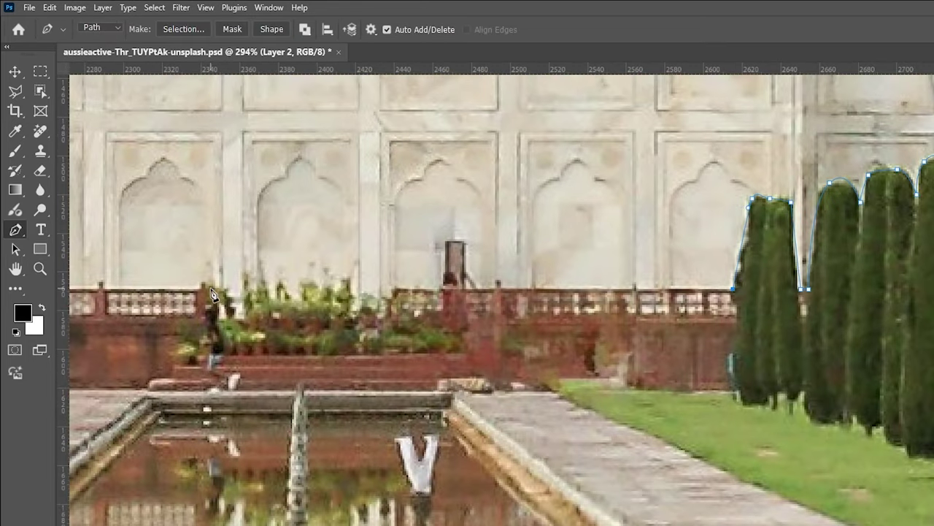
Step: Trace the path over the next cypress tops, curving around their rounded crowns
click(454, 296)
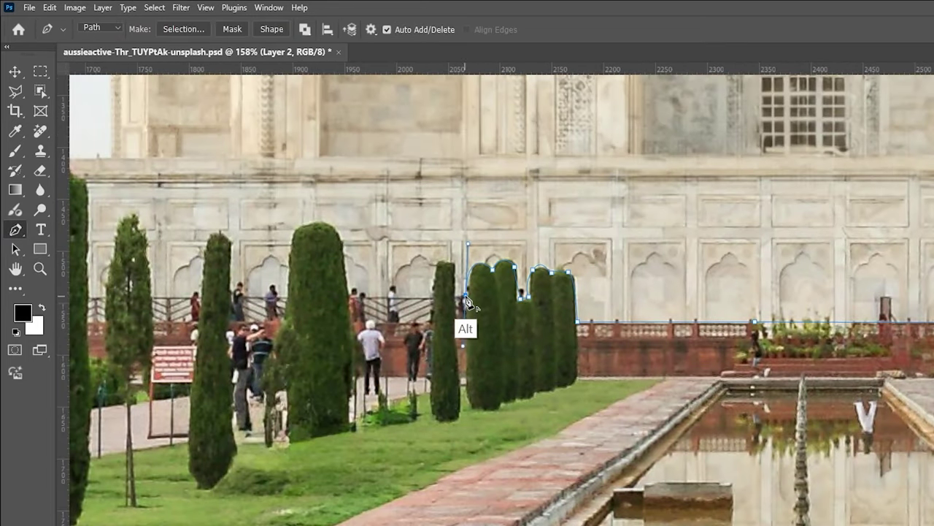
click(437, 262)
click(432, 322)
click(352, 321)
click(342, 240)
drag(306, 223, 323, 215)
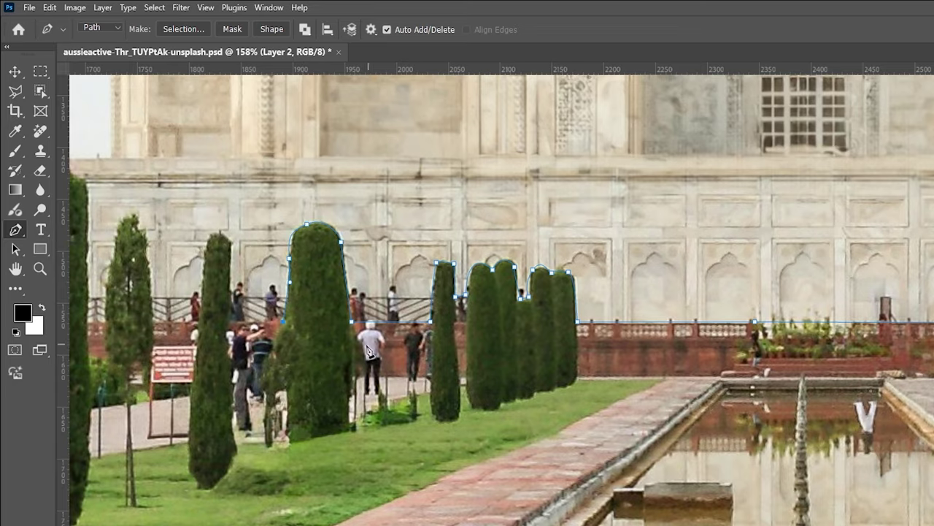
drag(234, 322, 579, 358)
click(576, 358)
click(577, 279)
click(542, 358)
click(498, 357)
click(447, 356)
Step: Continue the path over further trees and around the tall cypress's top
click(433, 221)
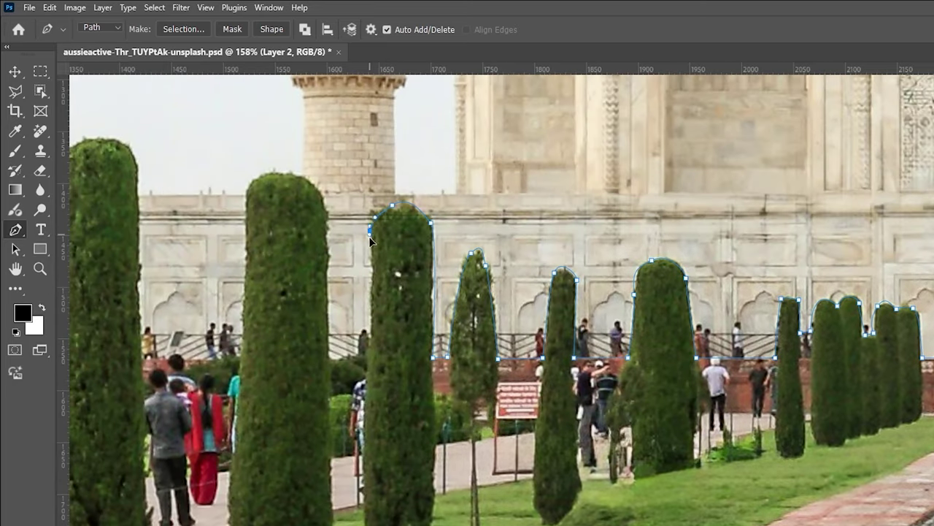
click(371, 228)
click(369, 352)
drag(369, 353, 639, 400)
click(592, 240)
click(511, 401)
click(414, 404)
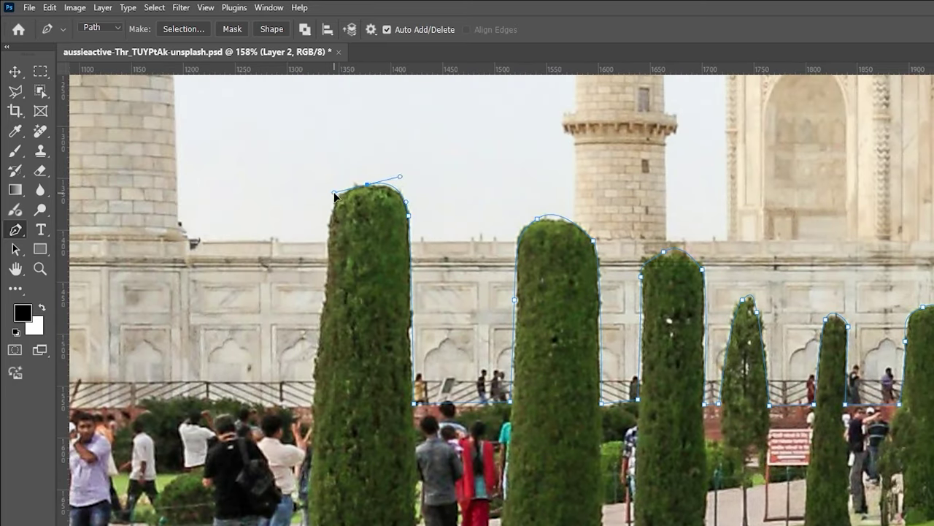
click(367, 184)
click(319, 319)
click(312, 403)
drag(314, 343, 738, 371)
Step: Carry the path over the last trees out to the image edges and corner tower, closing it
click(218, 431)
click(146, 119)
drag(146, 119, 431, 92)
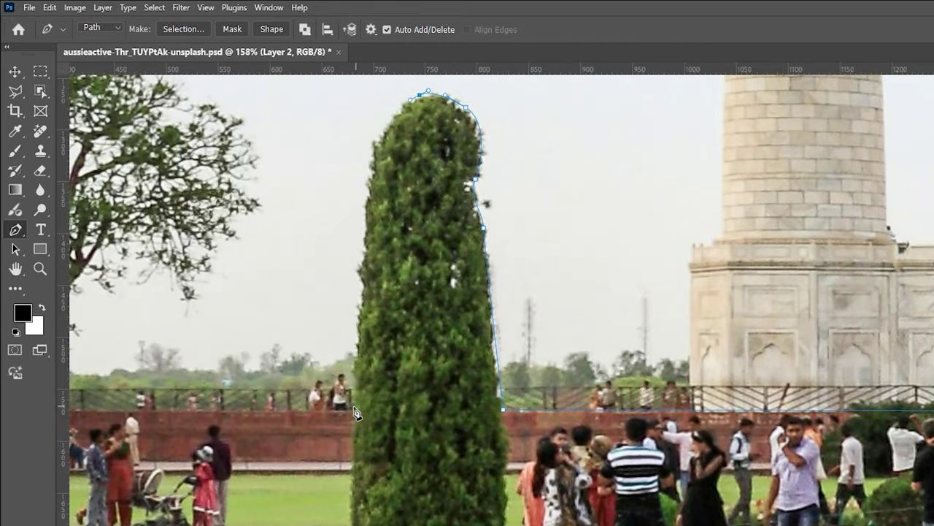
scroll(422, 400, down, 10)
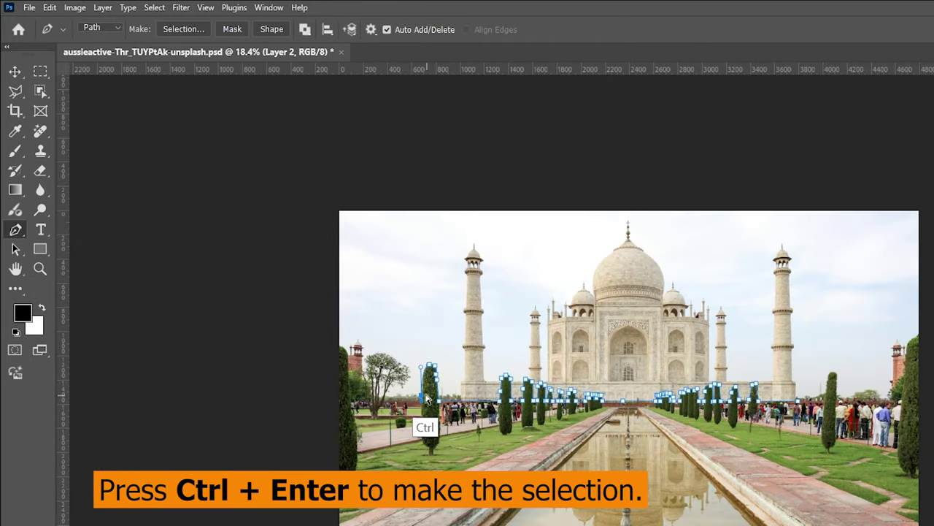
click(344, 334)
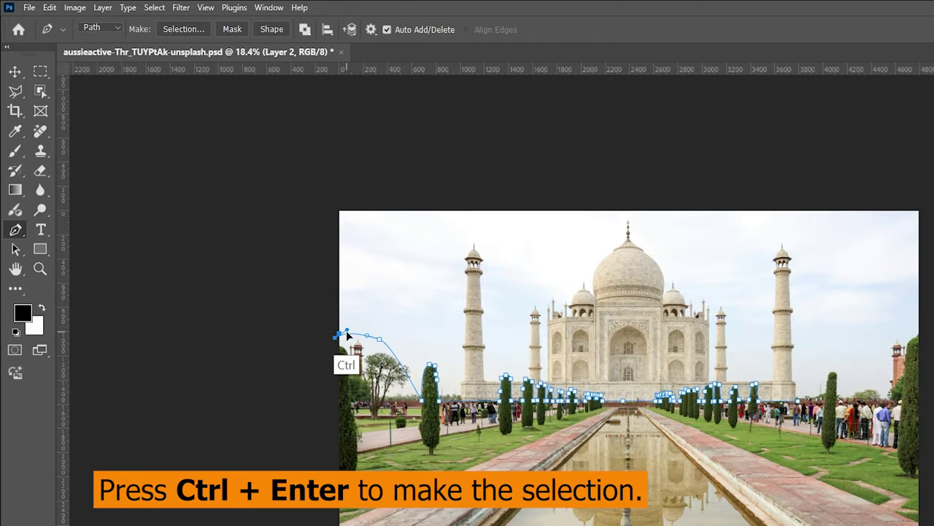
scroll(344, 334, down, 2)
click(747, 268)
scroll(747, 267, up, 8)
click(664, 422)
click(555, 438)
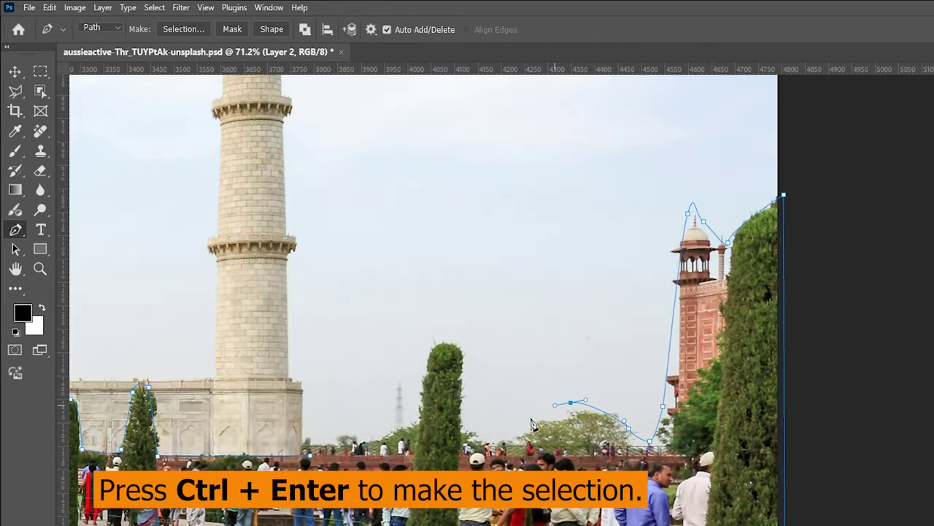
click(446, 342)
click(358, 438)
key(z)
scroll(329, 390, down, 10)
Step: Convert the traced path to a selection and mask Layer 2 to the garden
scroll(329, 390, up, 5)
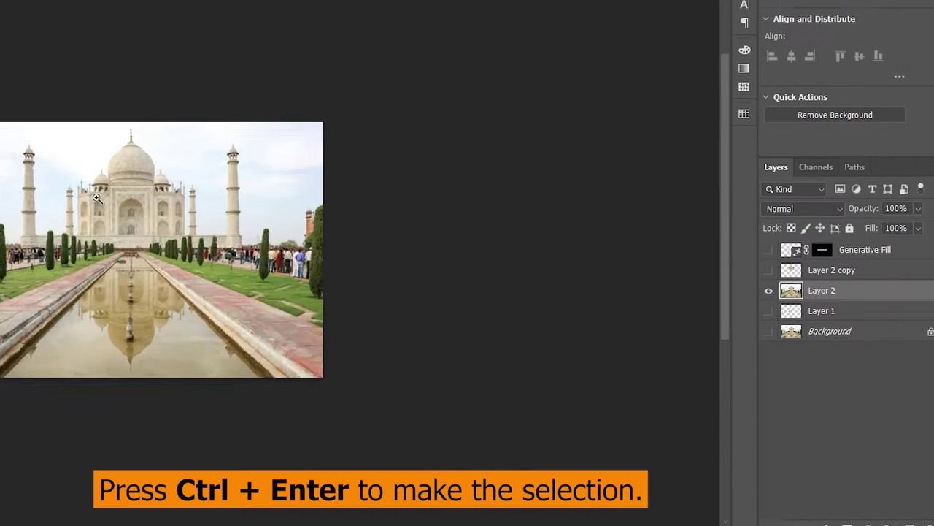
key(p)
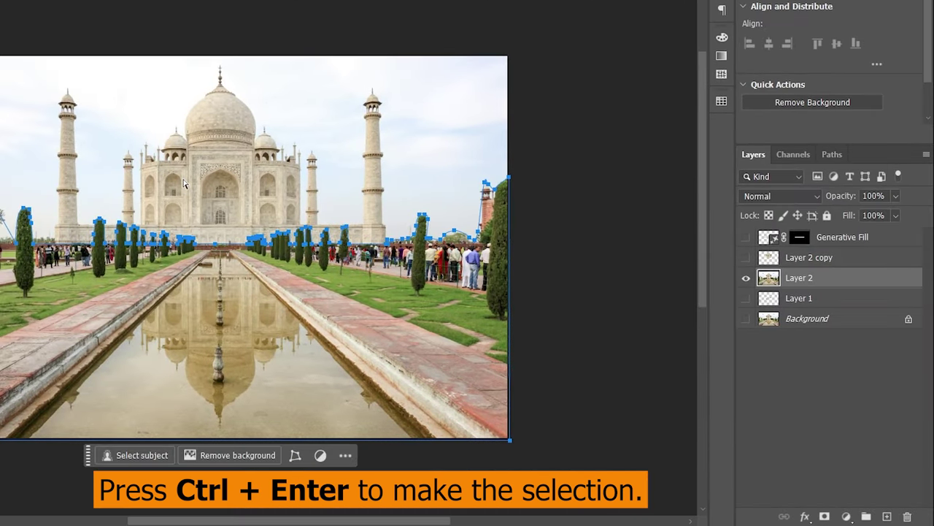
key(ctrl+Return)
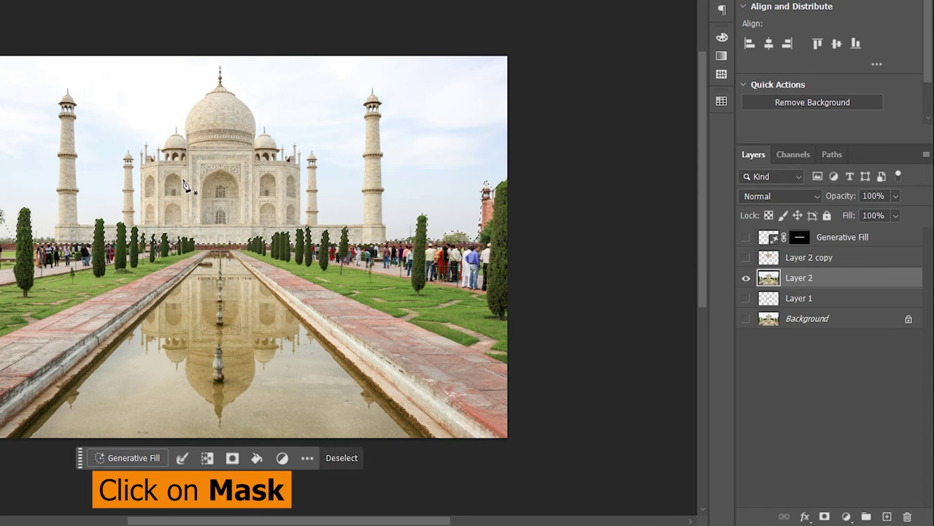
click(824, 516)
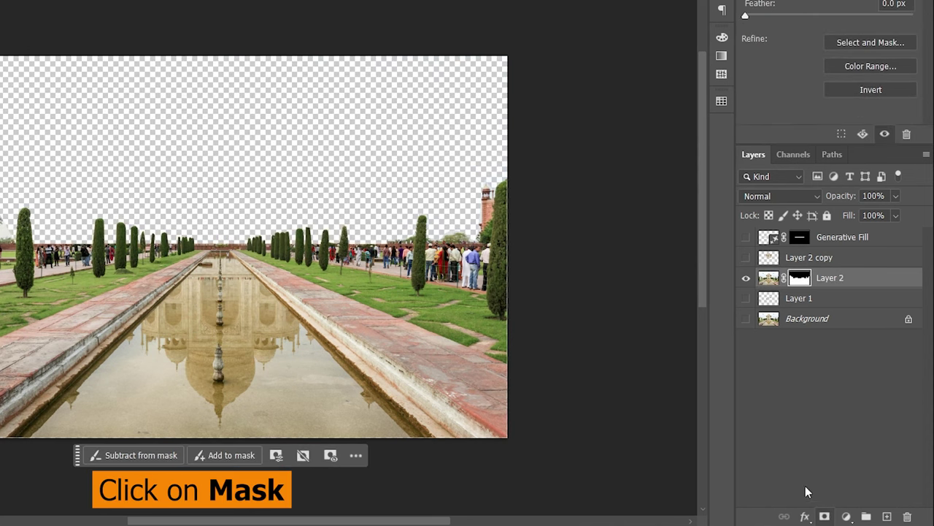
Step: Show Layer 2 copy and Generative Fill, and move Generative Fill below Layer 2
click(746, 258)
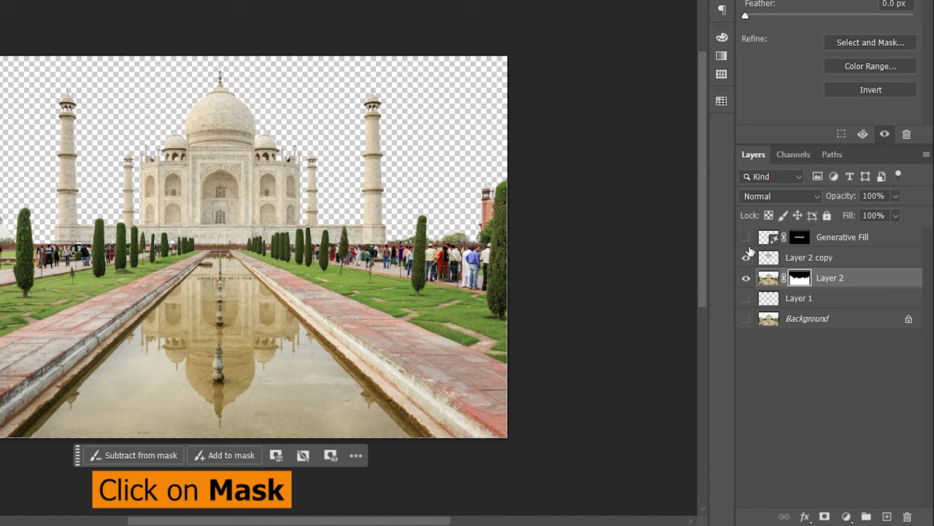
click(746, 237)
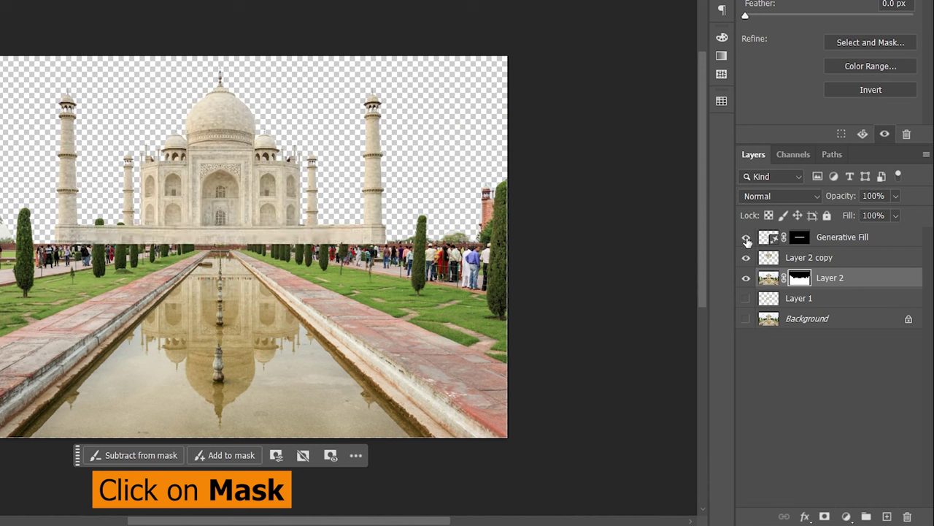
click(849, 240)
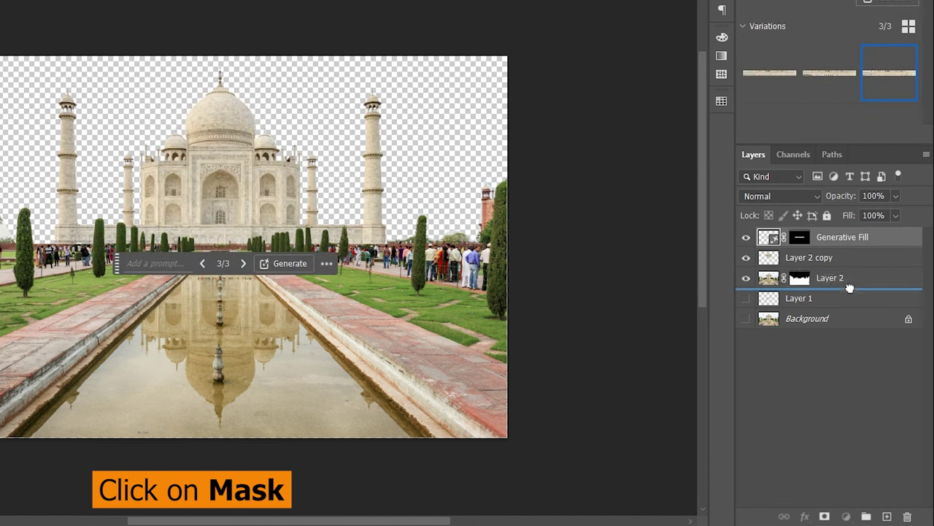
drag(853, 240, 839, 288)
click(855, 367)
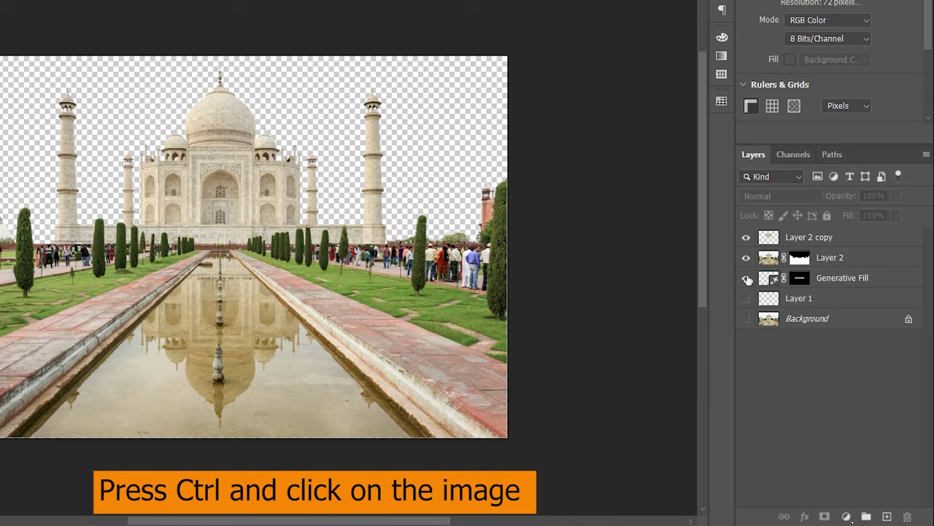
Step: Show the Background photo and load the Taj Mahal outline from Layer 2 copy's thumbnail
click(795, 371)
click(854, 371)
ctrl+click(812, 310)
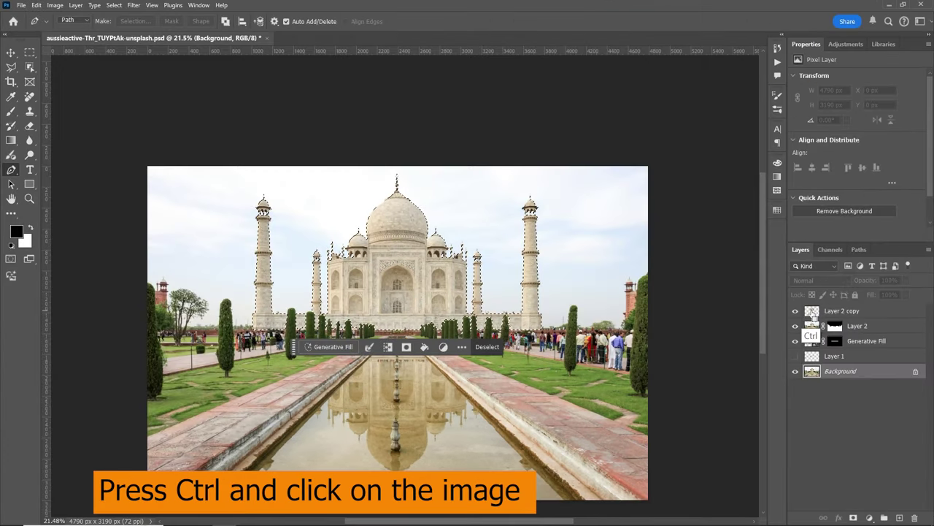
click(842, 310)
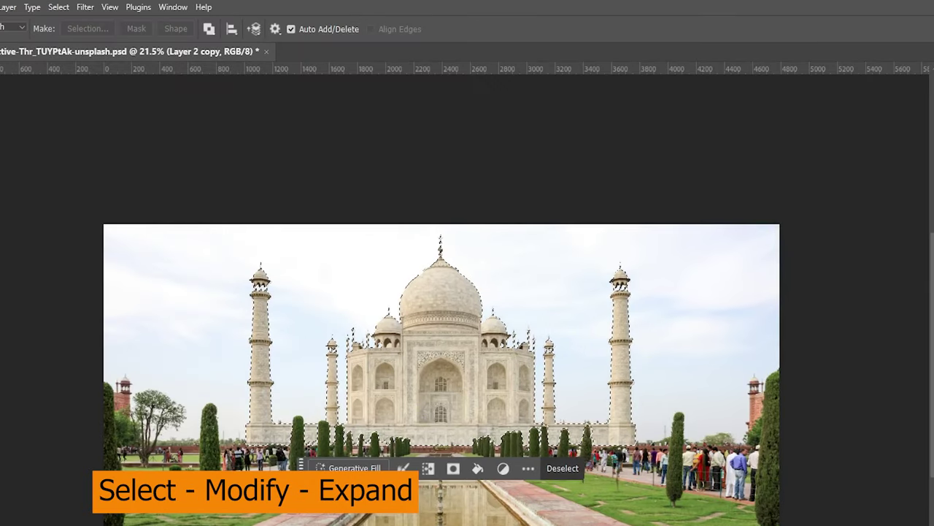
Step: Expand the Taj Mahal selection outward with Select > Modify > Expand
click(59, 6)
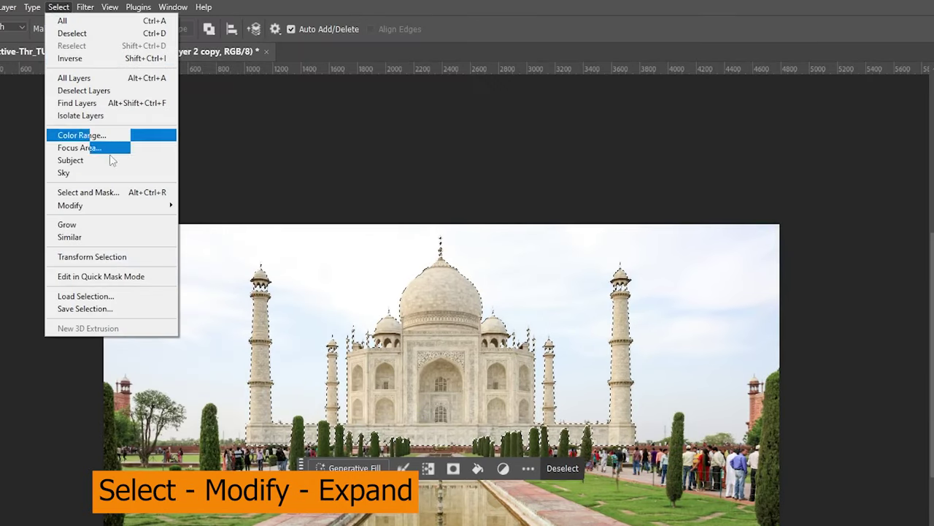
mouse_move(121, 211)
click(226, 230)
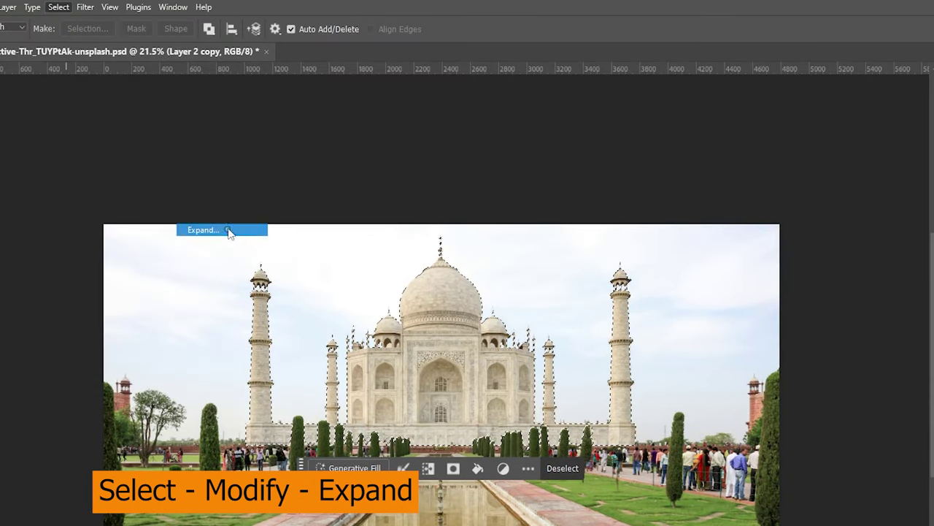
click(368, 382)
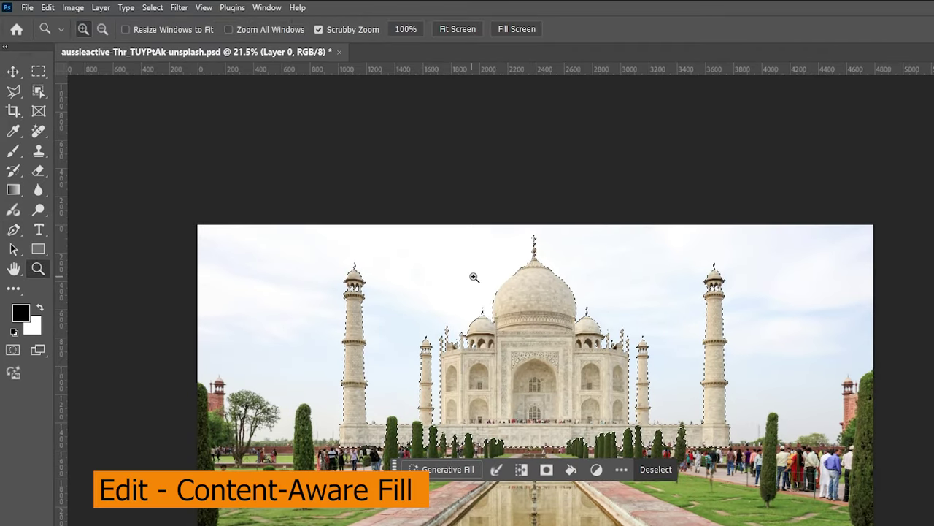
Step: Content-Aware Fill the expanded Taj selection onto a new layer, then deselect with Ctrl+D
key(z)
mouse_move(475, 272)
mouse_down()
mouse_move(539, 261)
mouse_move(523, 258)
mouse_up()
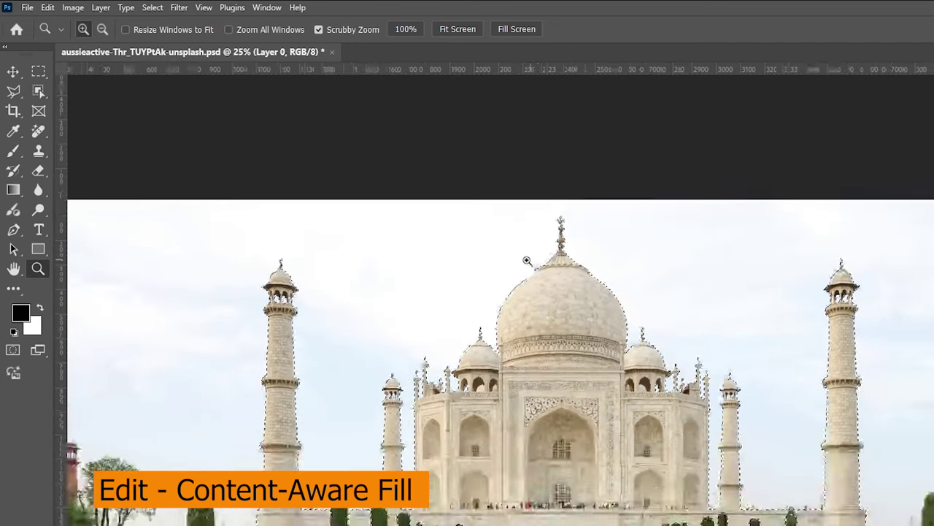
key(p)
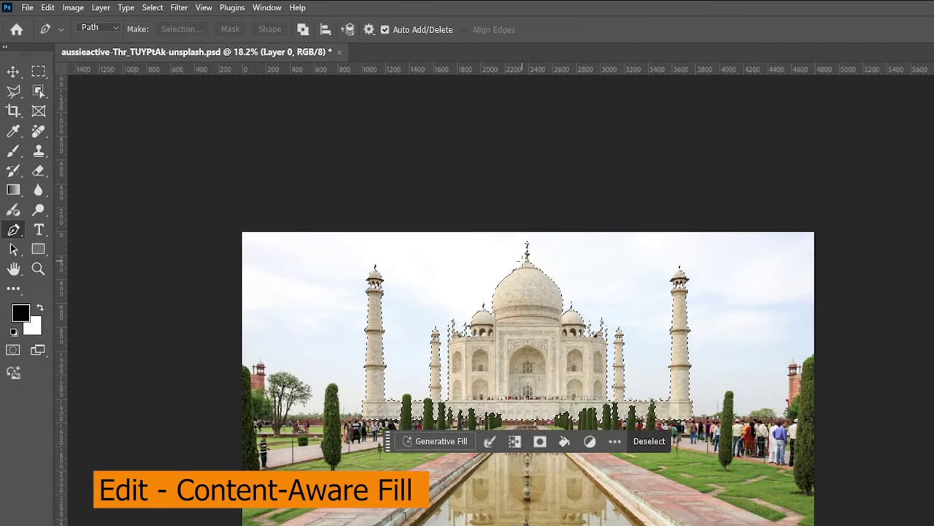
click(47, 8)
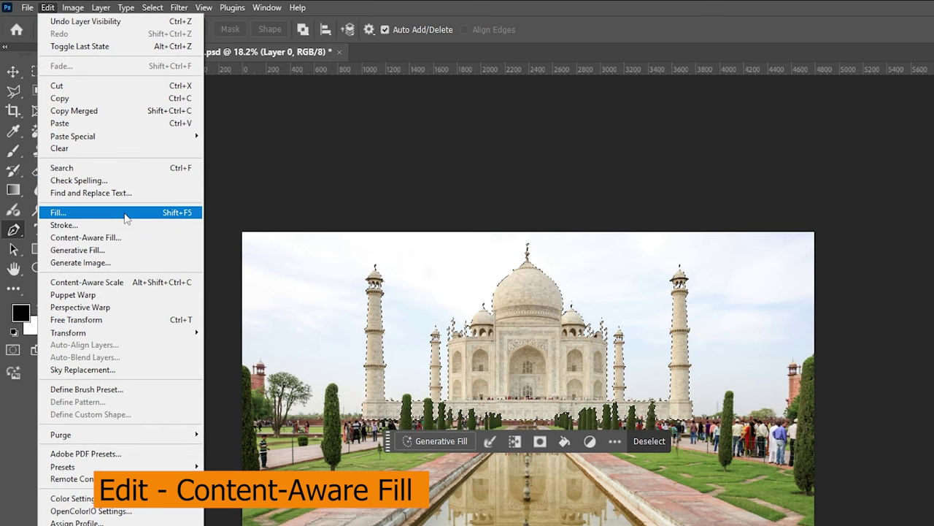
click(127, 237)
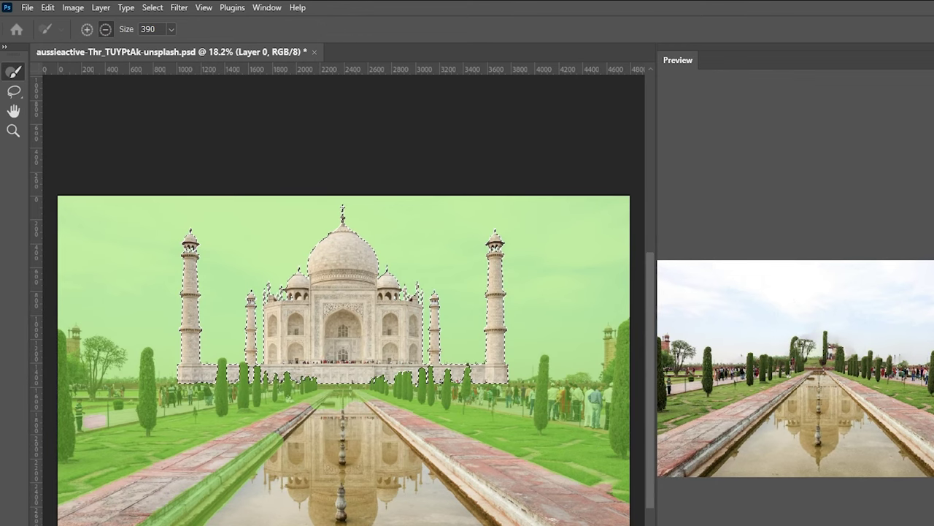
key(Return)
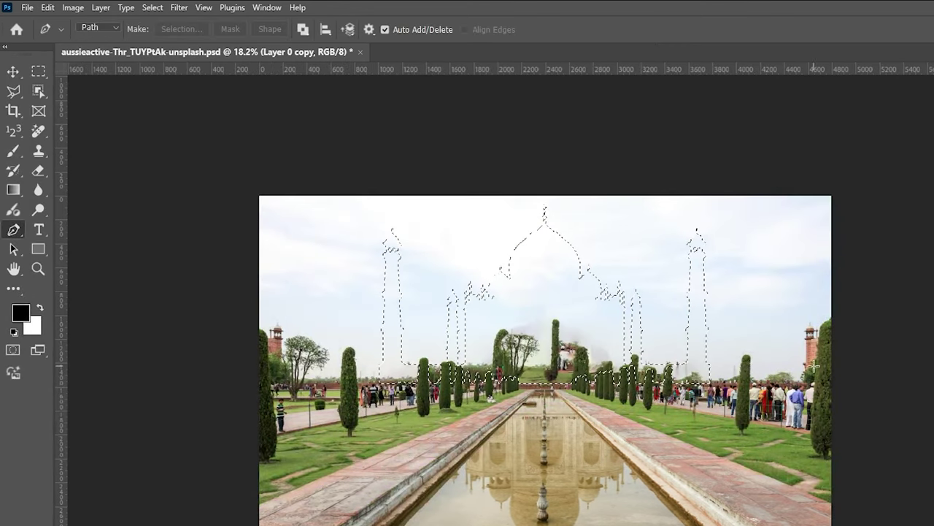
key(ctrl+d)
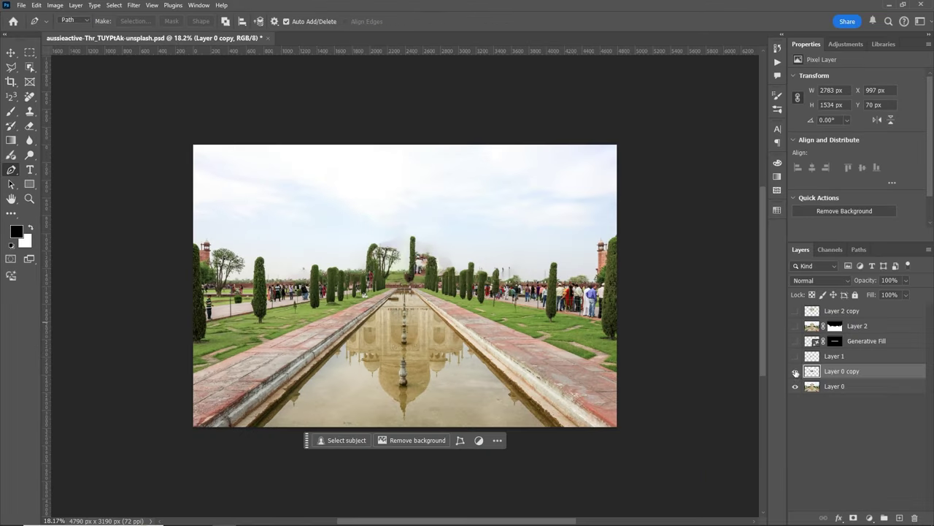
Step: Compare Layer 0 copy on and off, show Layer 2 copy, and zoom in on the scene
click(796, 373)
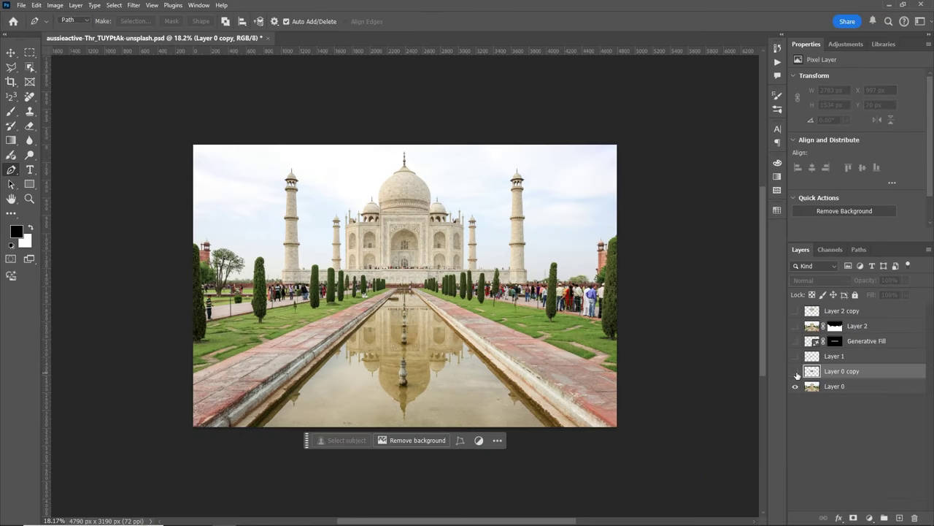
click(796, 372)
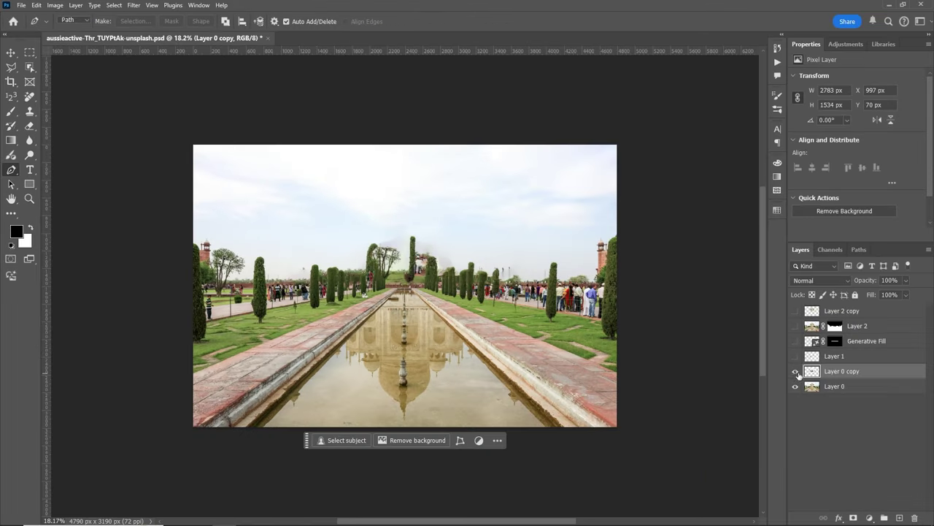
click(795, 311)
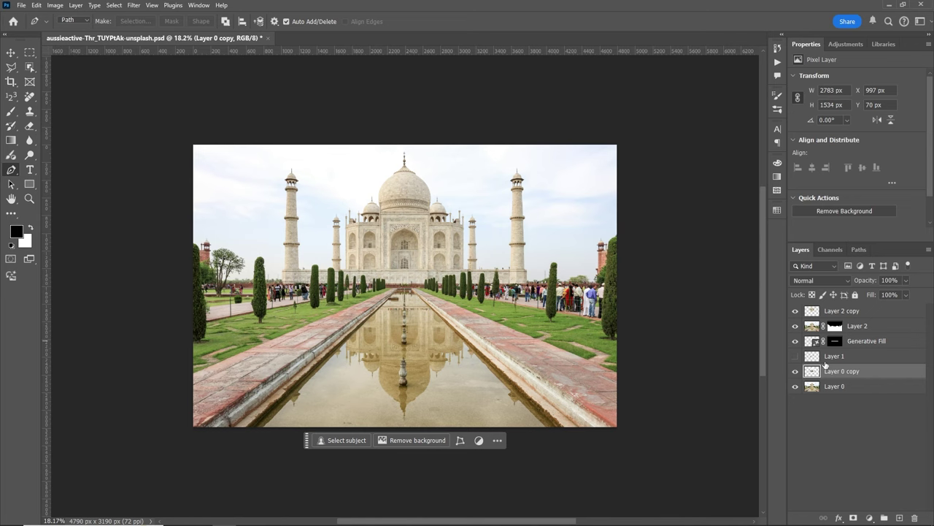
key(z)
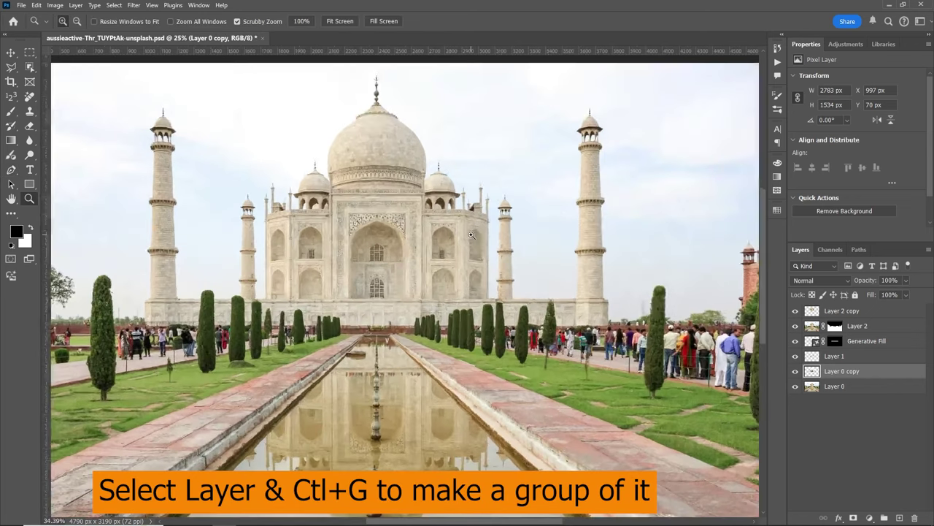
drag(436, 237, 467, 237)
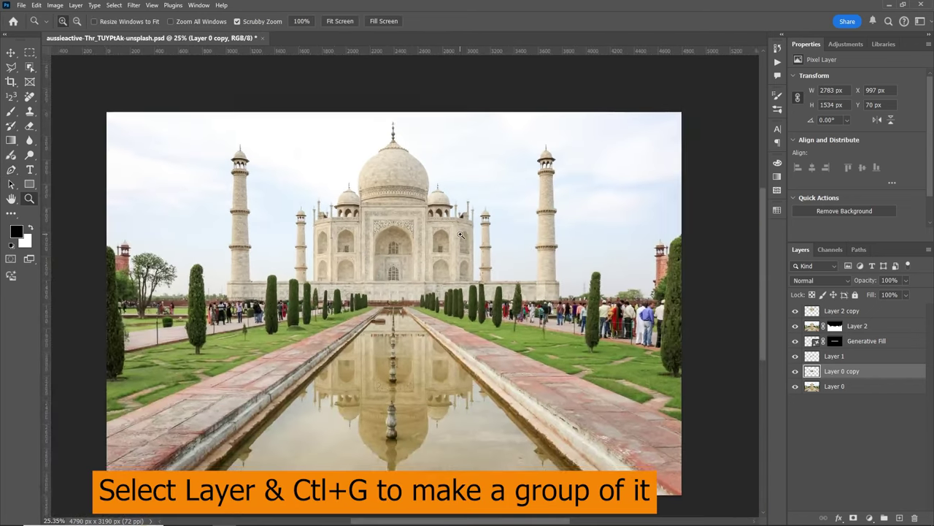
key(p)
Step: Group Generative Fill, Layer 2 and Layer 2 copy into Group 1 and check the background
click(849, 346)
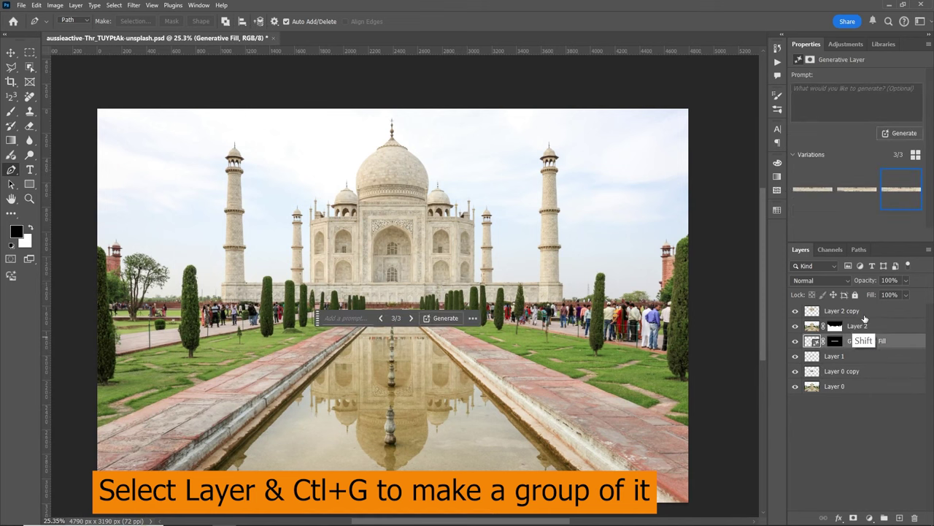
shift+click(864, 316)
key(ctrl+g)
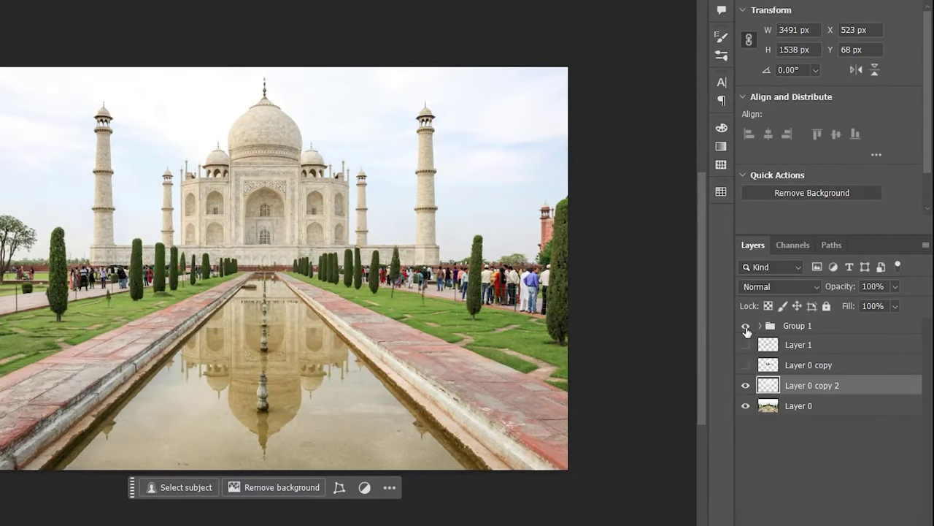
click(755, 317)
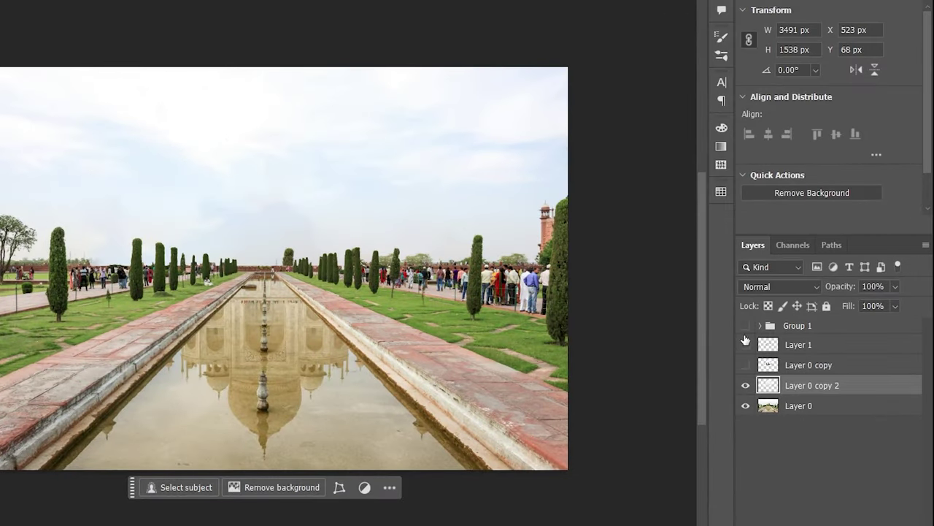
click(746, 387)
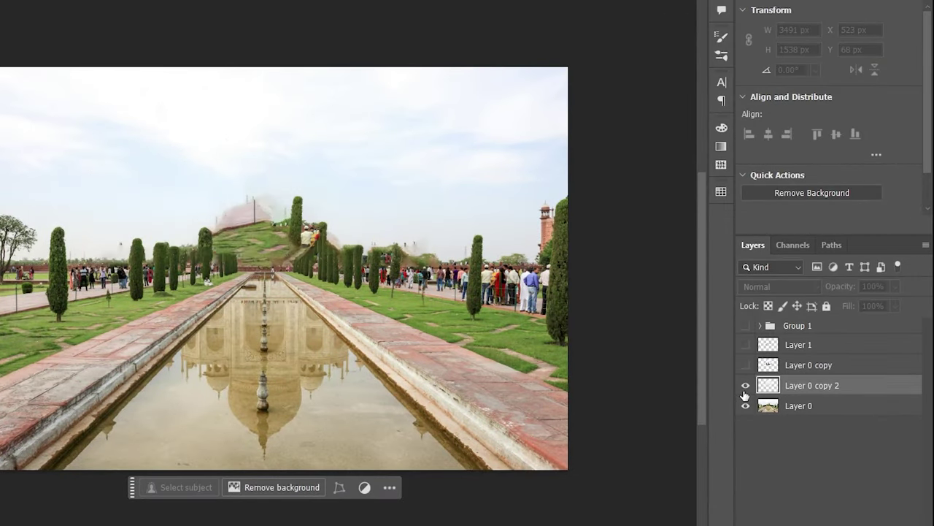
click(745, 325)
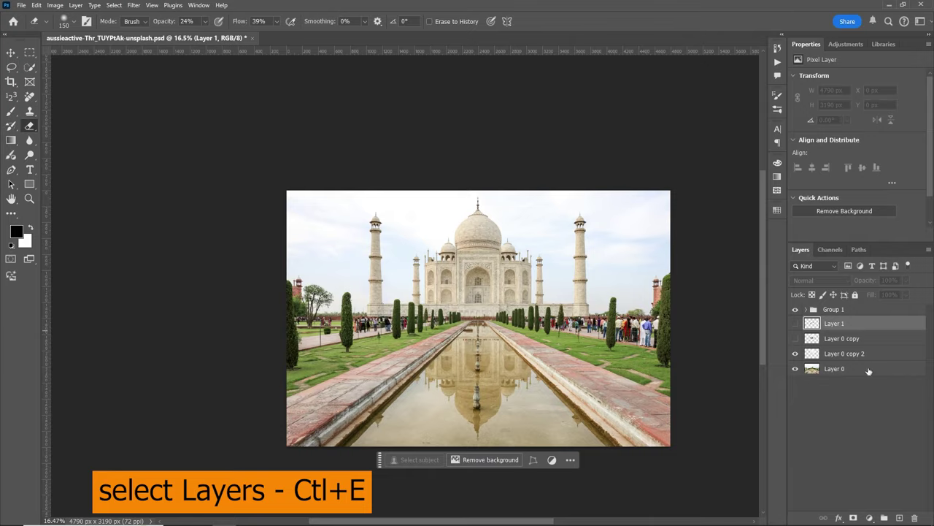
Step: Merge the layers from Layer 1 down to Layer 0 into a single Layer 1
shift+click(844, 409)
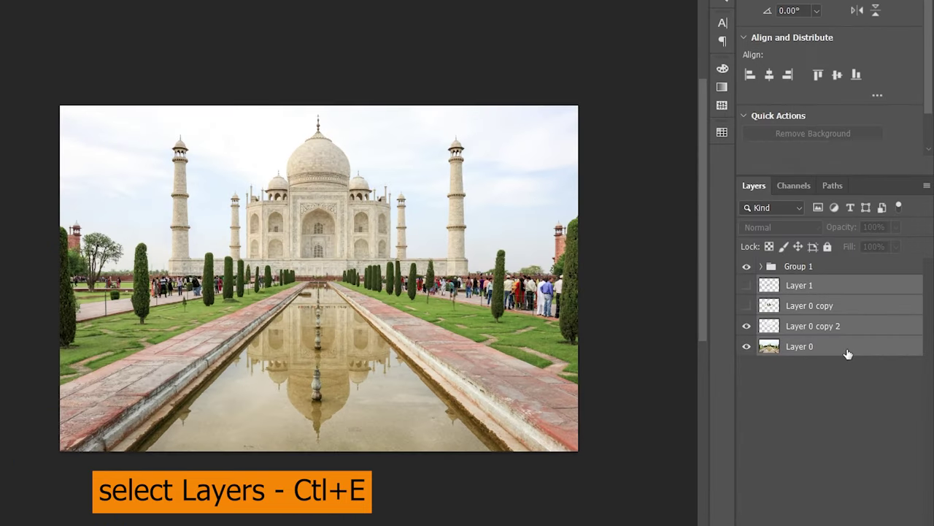
key(ctrl+e)
click(746, 267)
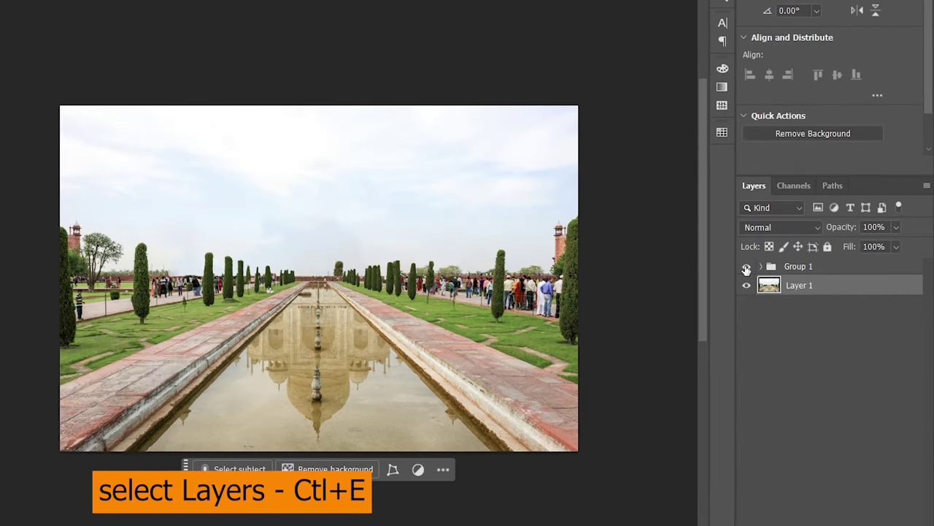
click(747, 267)
click(789, 338)
Step: Hide Layer 1, trace the right minaret with the Pen tool, and convert it to a selection
click(746, 284)
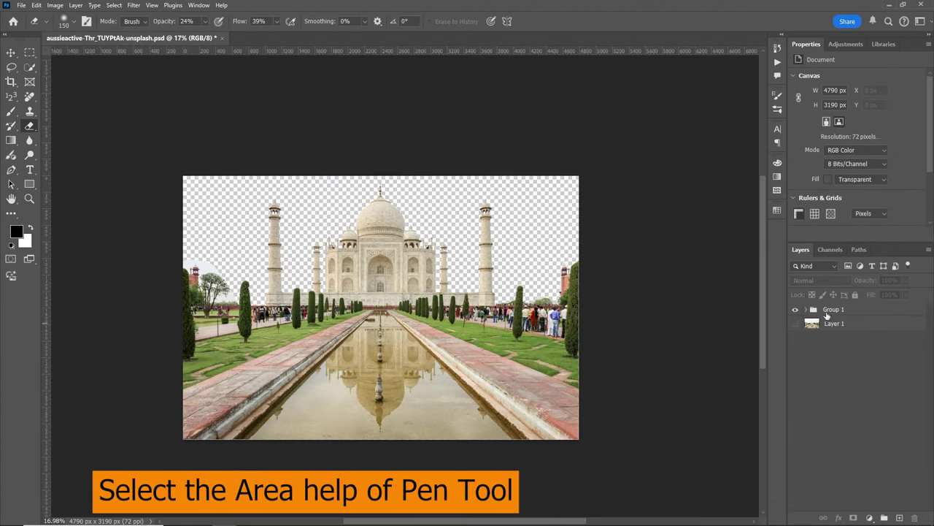
scroll(471, 214, up, 5)
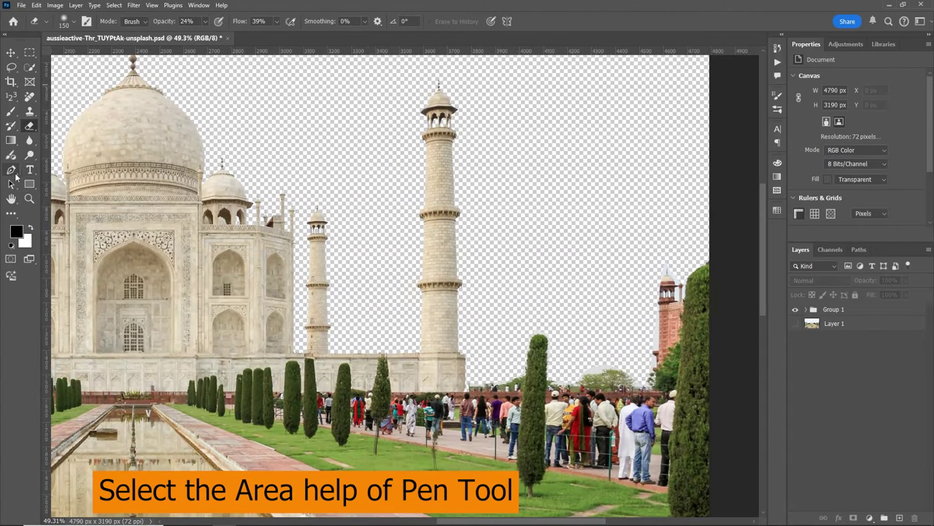
click(11, 171)
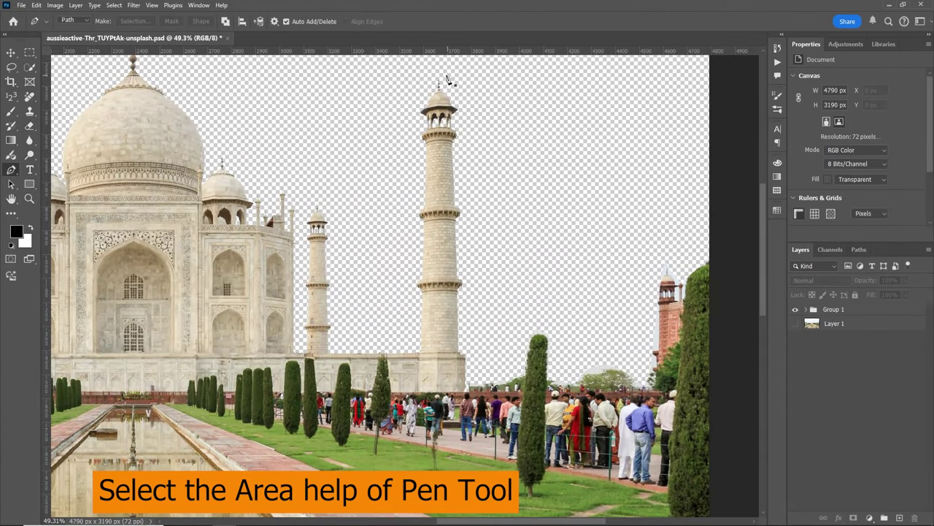
scroll(475, 361, up, 5)
click(464, 365)
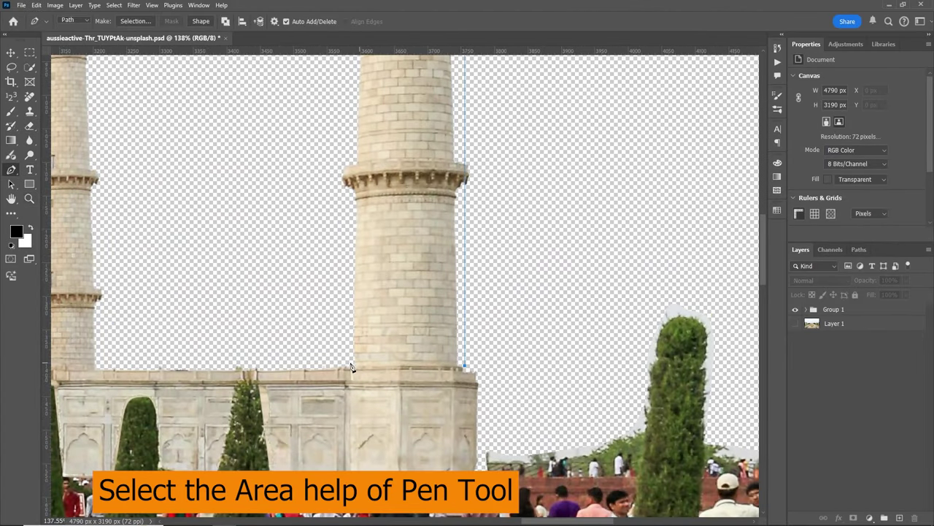
scroll(383, 330, down, 6)
shift+click(389, 149)
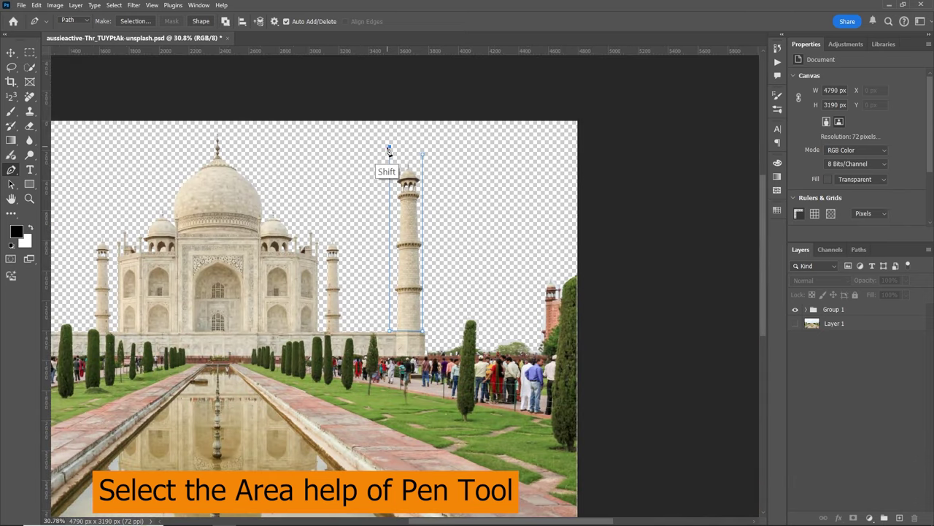
key(ctrl+Return)
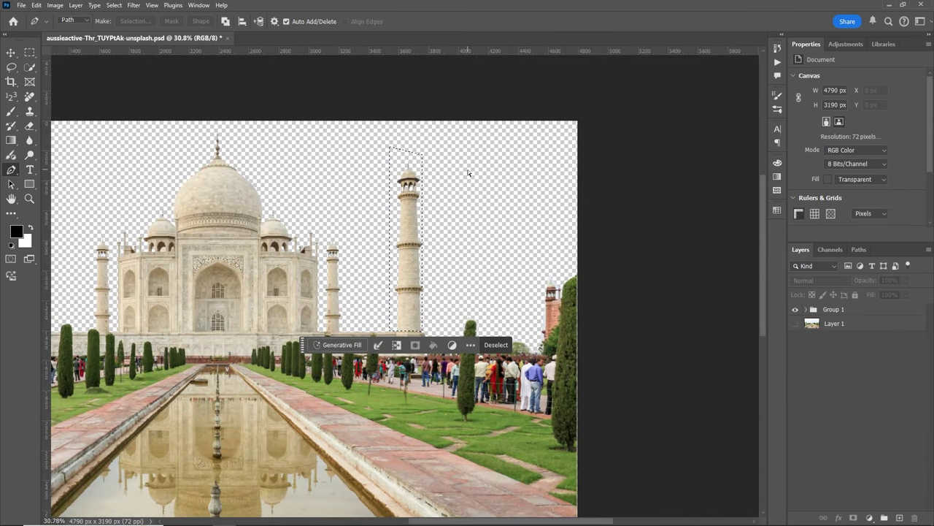
Step: Expand Group 1 and make Layer 2 copy the active layer
click(807, 310)
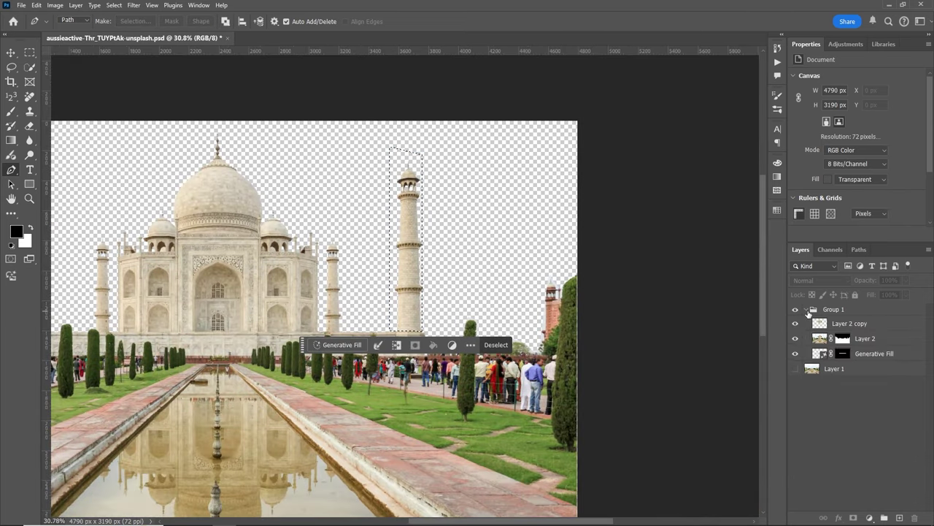
click(820, 340)
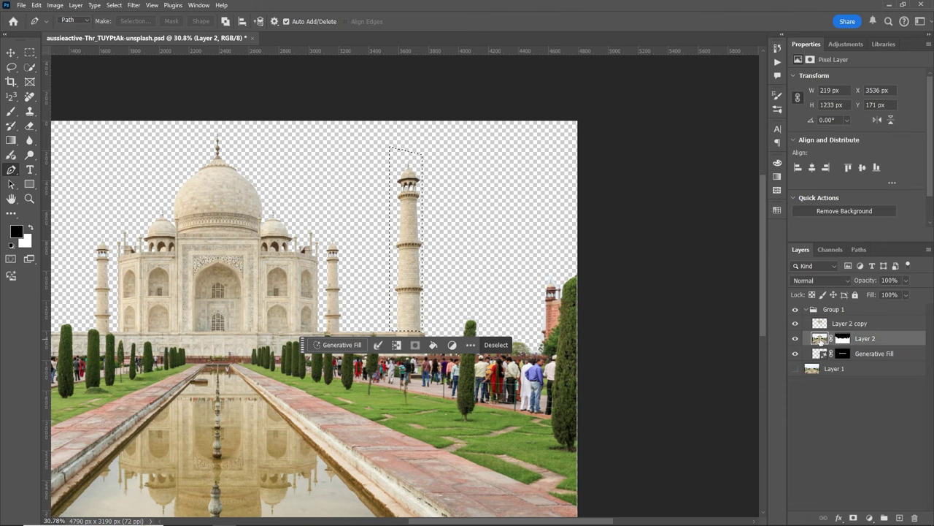
click(819, 326)
click(796, 324)
click(795, 323)
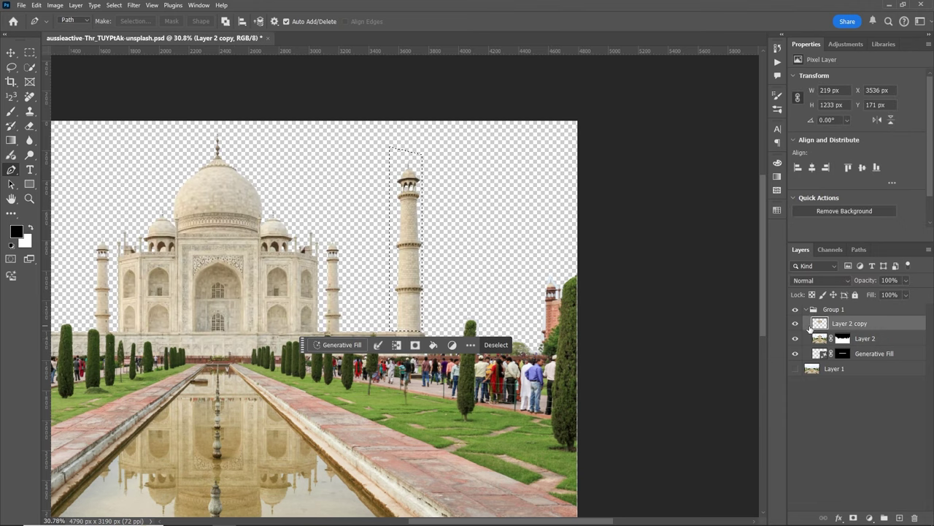
click(49, 6)
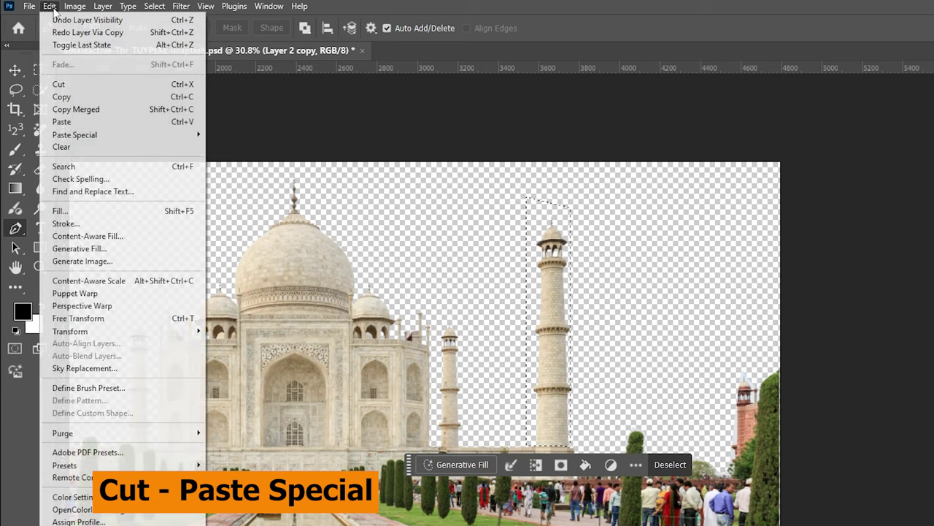
Step: Cut the selected minaret and paste it in place as a new Layer 3
click(91, 85)
click(50, 5)
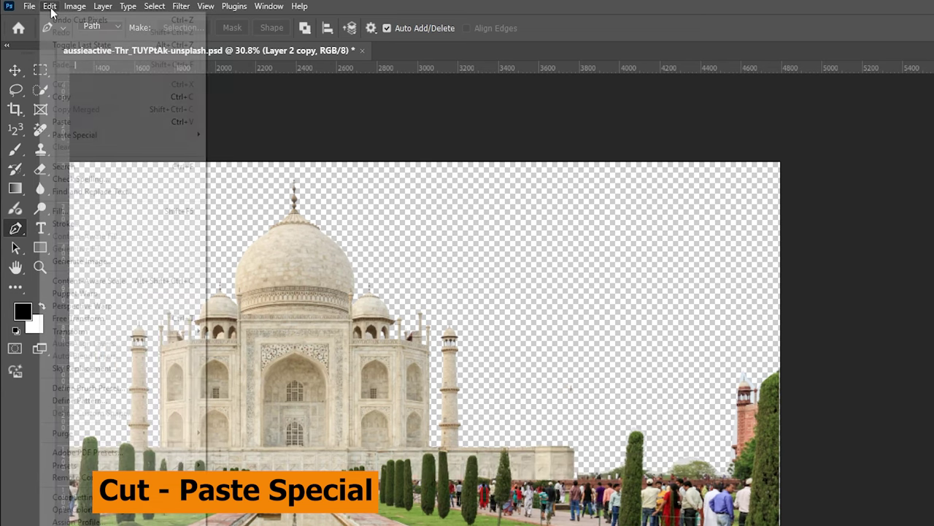
mouse_move(102, 136)
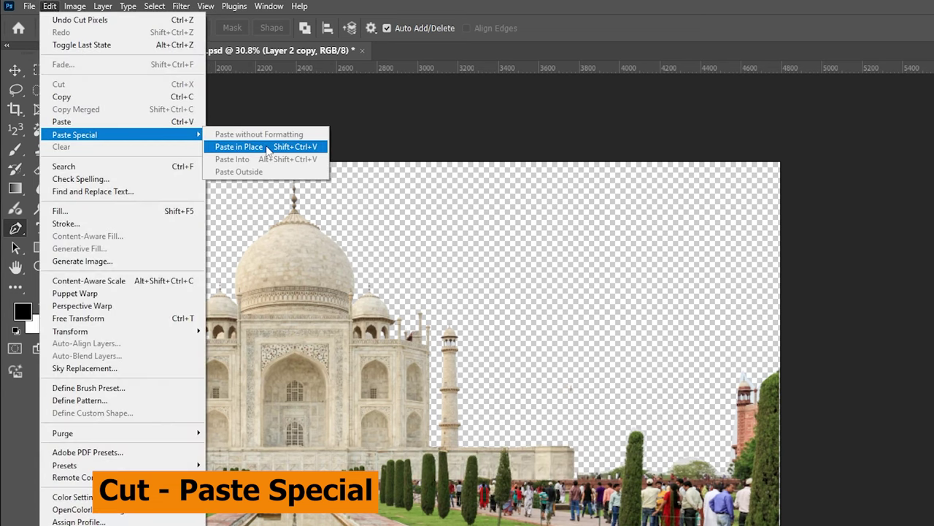
click(239, 147)
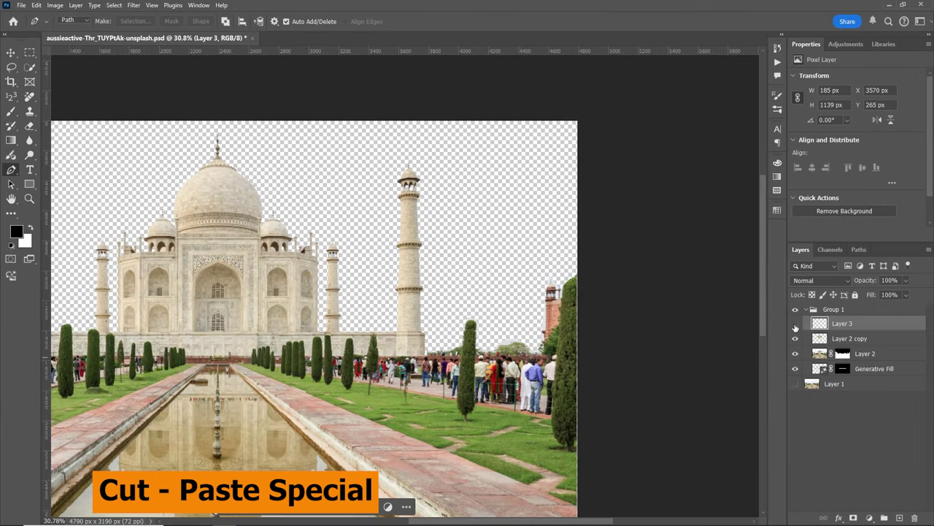
click(795, 325)
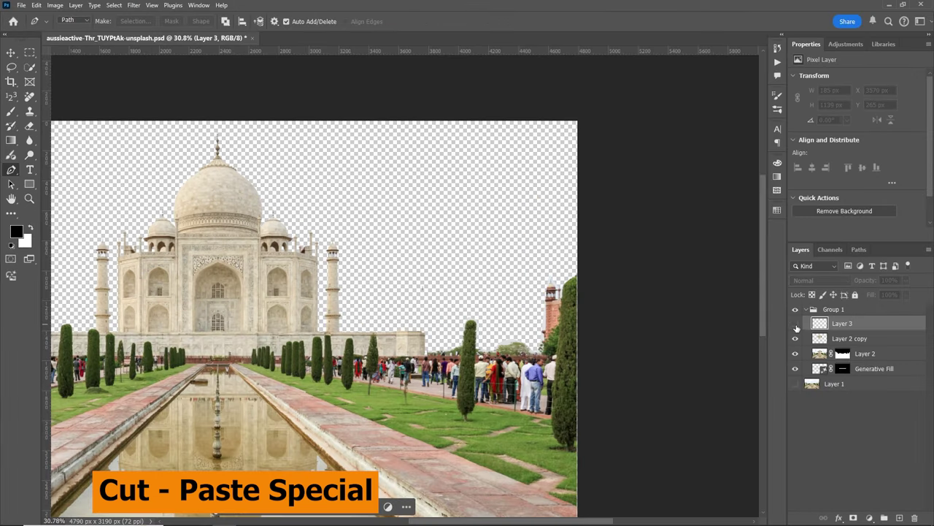
click(795, 323)
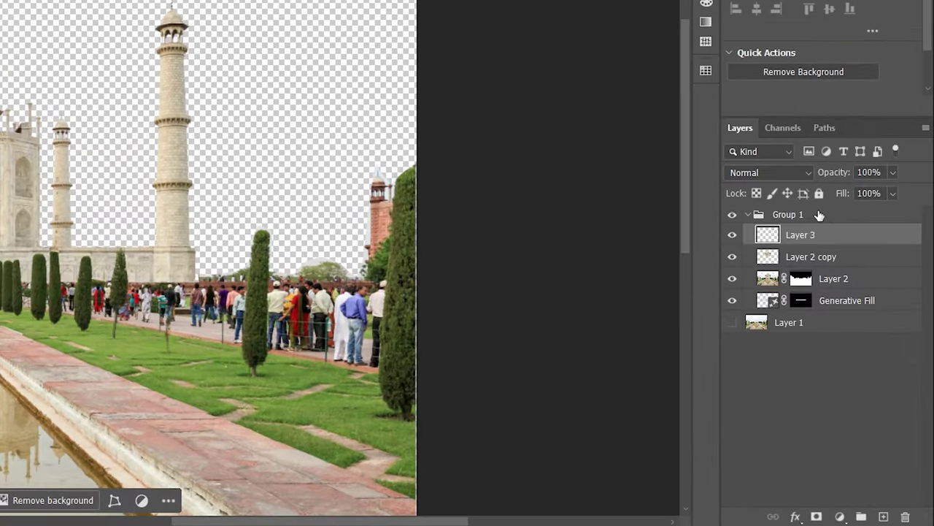
Step: Create a group named Pillar_01, move Layer 3 into it, and collapse it
click(838, 215)
click(862, 516)
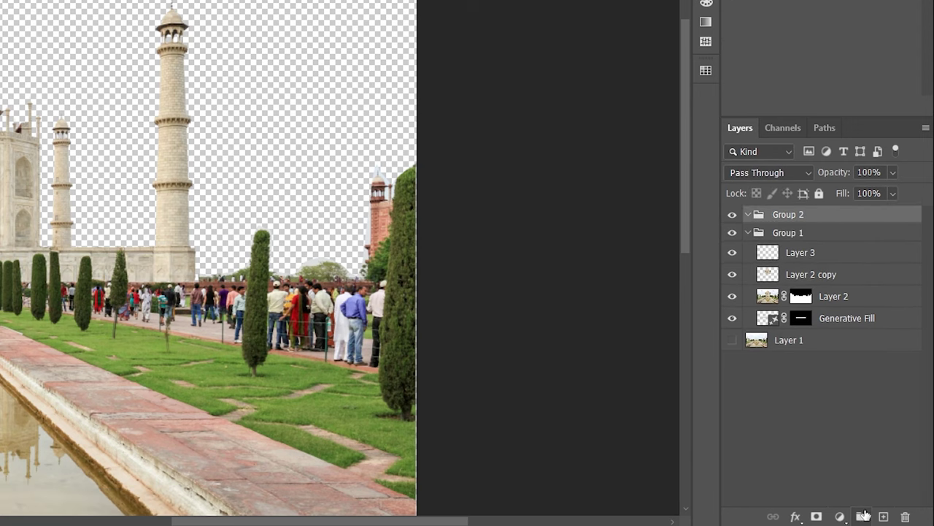
double_click(788, 215)
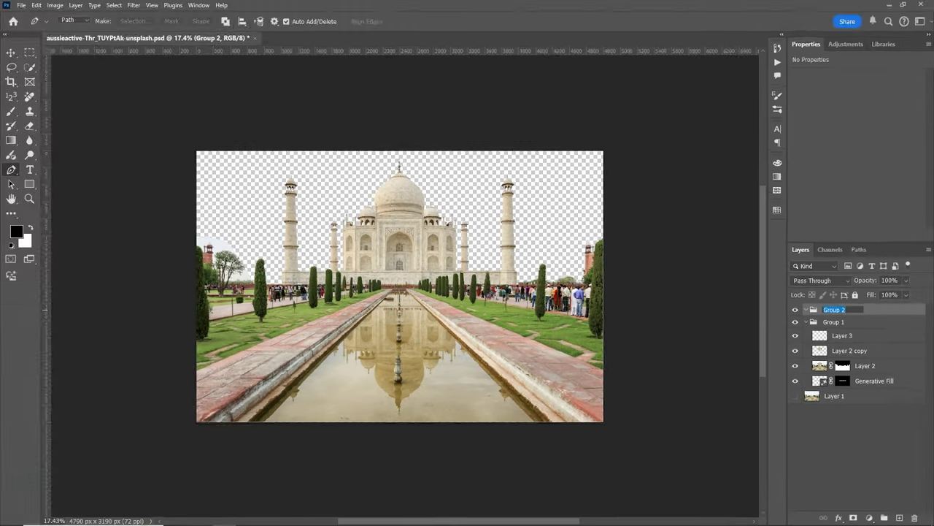
text(Pl)
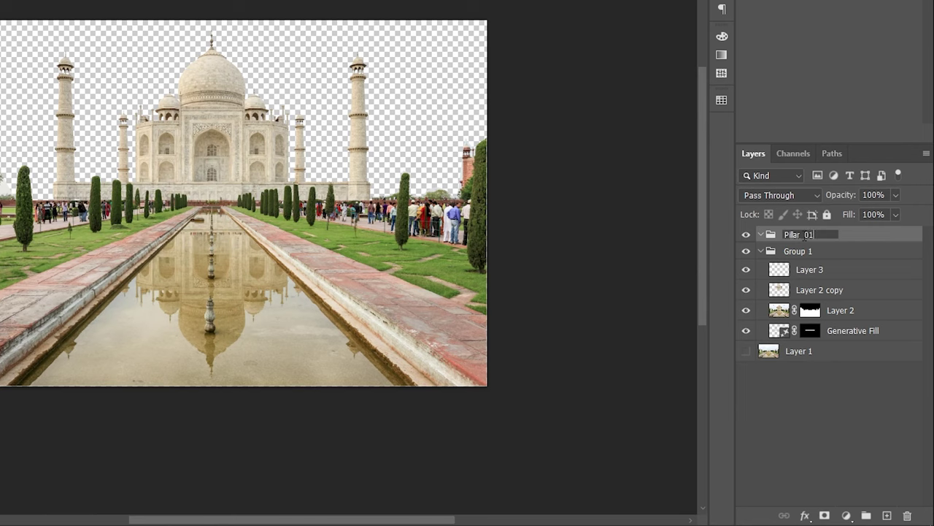
key(Return)
drag(810, 270, 828, 234)
click(760, 235)
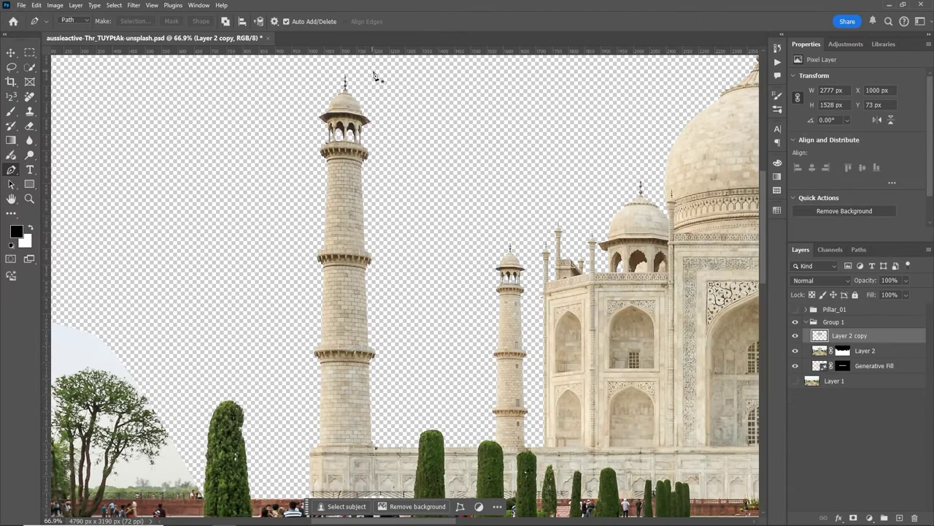
click(374, 70)
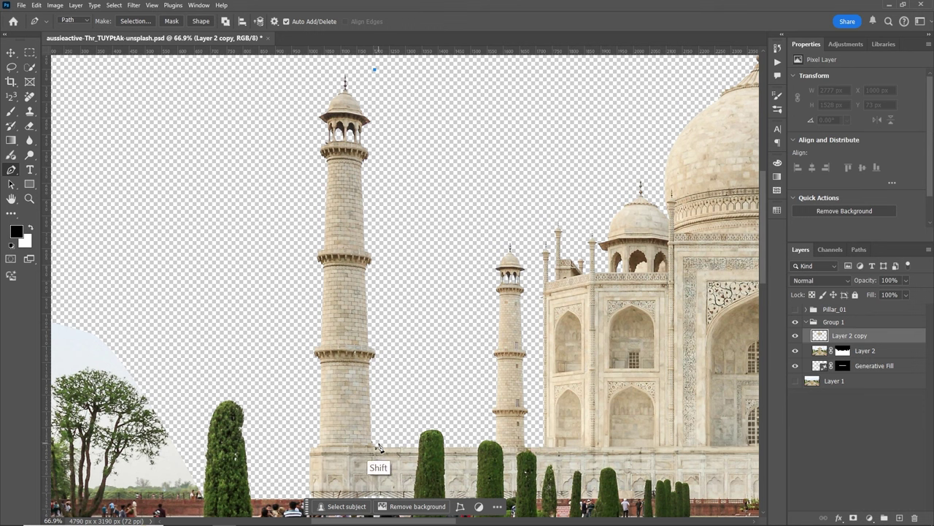
Step: Outline the tall left minaret, cut it, and paste it in place onto Layer 4
shift+click(376, 443)
shift+click(306, 443)
click(305, 64)
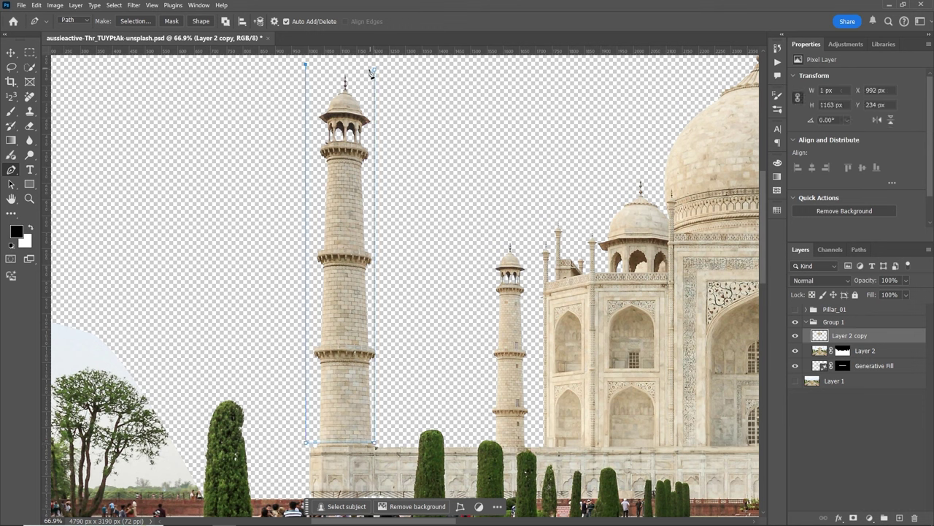
key(ctrl+Return)
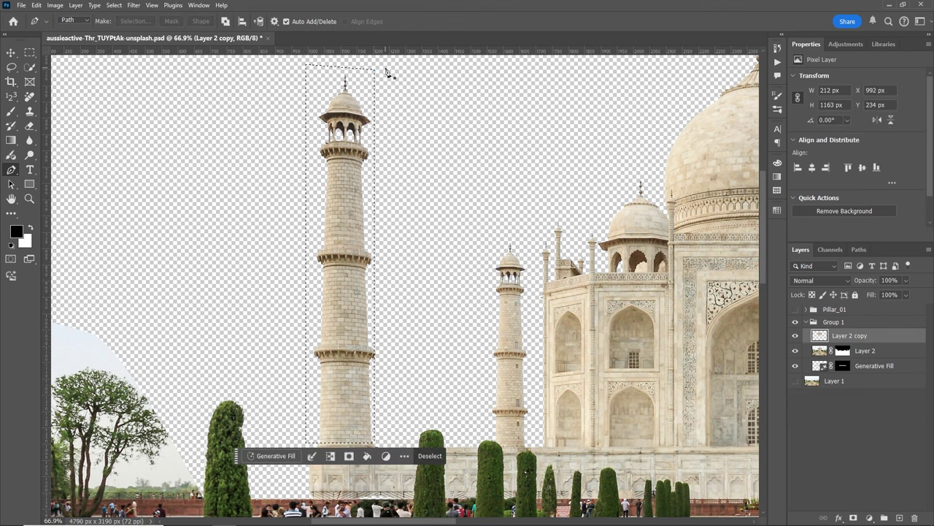
click(36, 5)
click(63, 66)
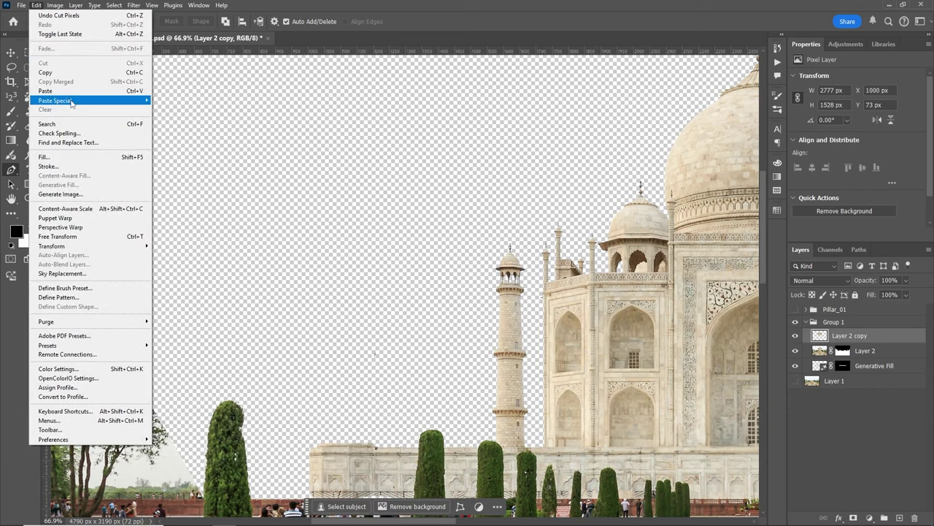
mouse_move(76, 102)
click(191, 106)
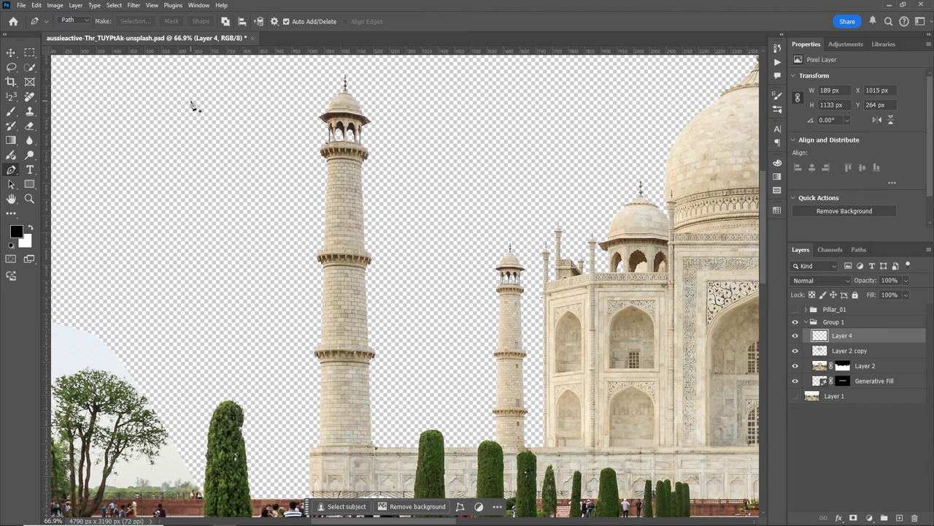
Step: Create a new group above Pillar_01, move Layer 4 into it, rename it Pillar_02, and collapse it
click(854, 309)
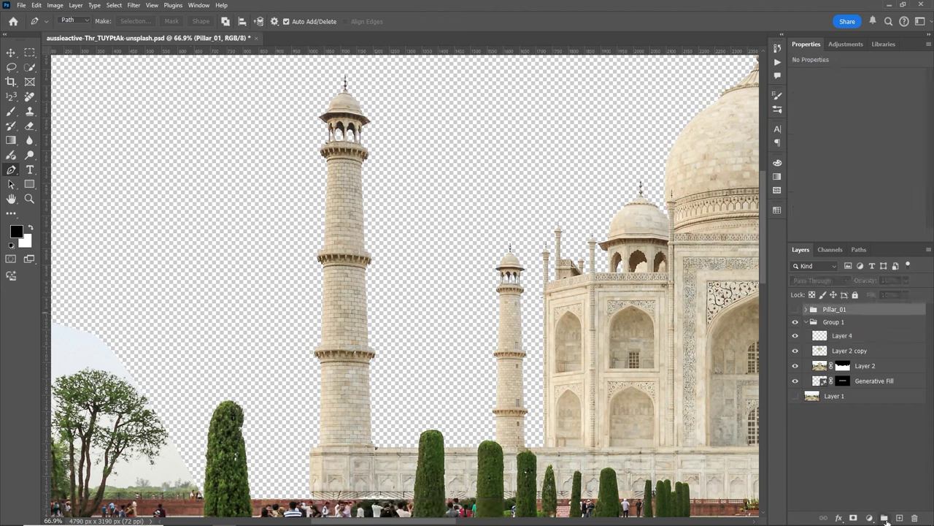
click(884, 518)
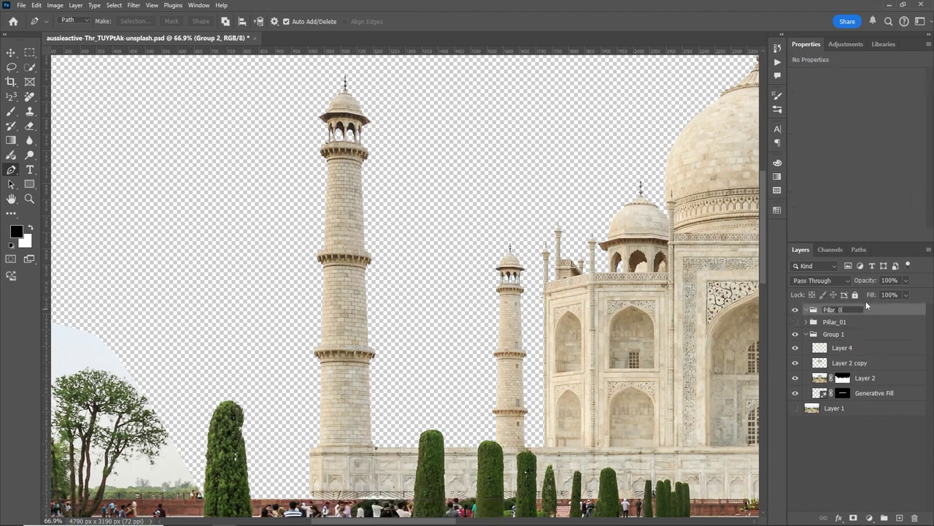
text(1)
key(Return)
drag(842, 348, 840, 310)
double_click(848, 310)
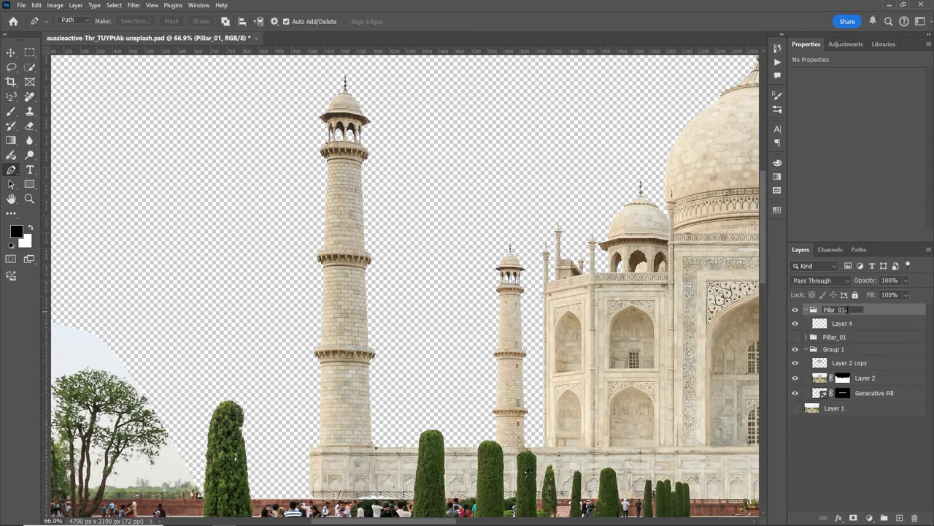
text(Pillar_02)
key(Return)
click(850, 347)
click(542, 435)
Step: Outline the right minaret on Layer 2 copy, cut it, and paste it in place onto Layer 5
click(615, 436)
click(614, 76)
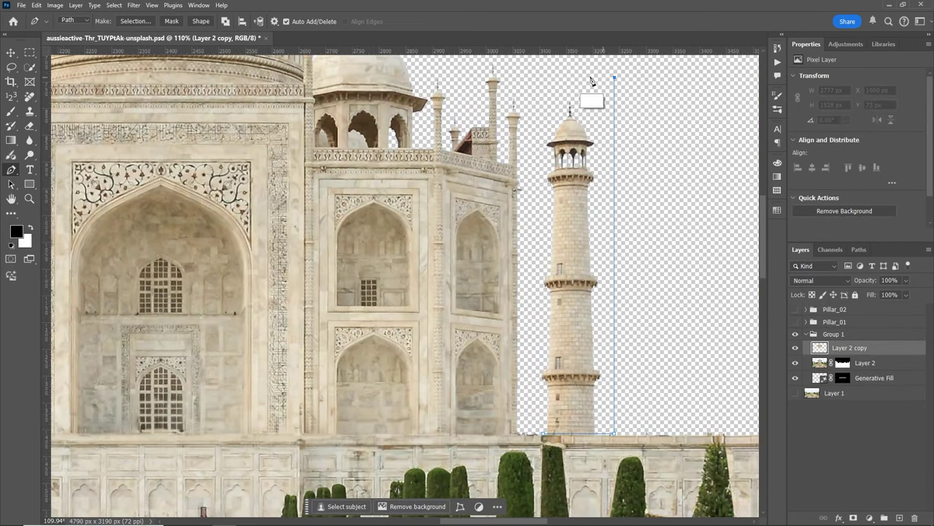
click(541, 76)
click(542, 436)
key(ctrl+Return)
key(ctrl+x)
click(36, 6)
mouse_move(91, 108)
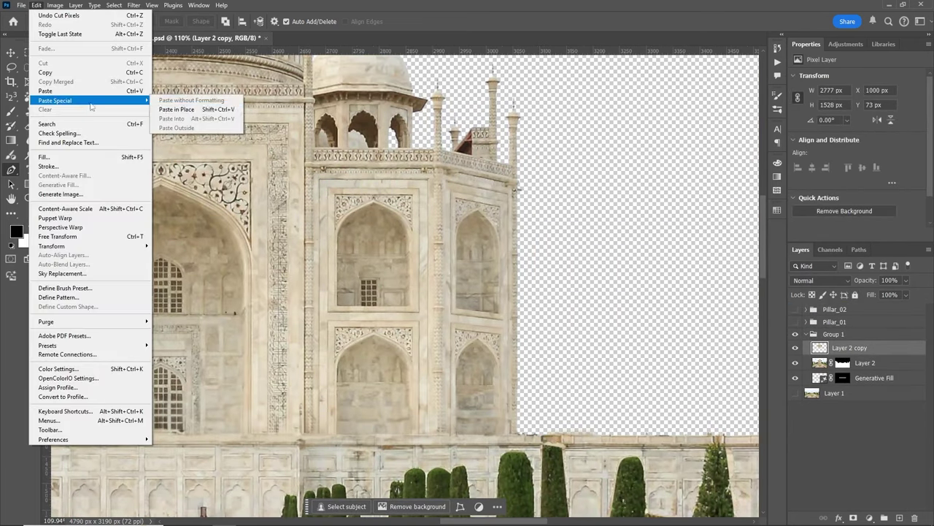
click(176, 109)
Step: Group Layer 5 as Pillar_03, then collapse and hide the group
key(ctrl+g)
double_click(834, 309)
text(Pillar_03)
key(Return)
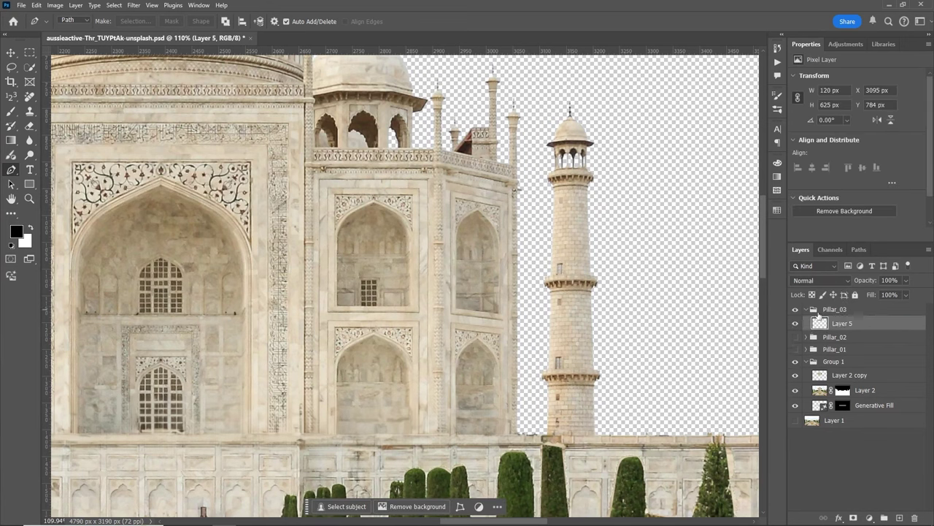
click(806, 309)
click(796, 308)
key(ctrl+minus)
Step: Outline the left minaret on Layer 2 copy, cut it, and paste it in place onto Layer 6
click(850, 360)
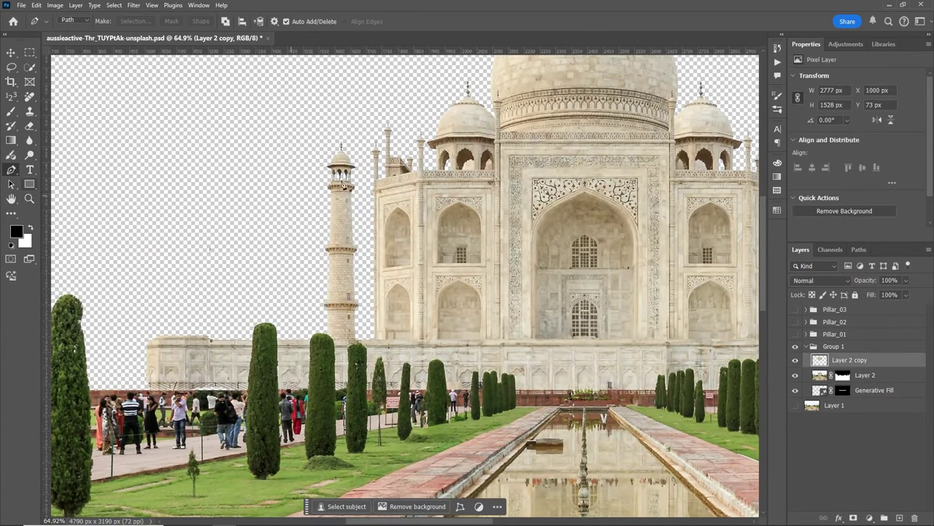
click(362, 343)
click(360, 133)
key(ctrl+Return)
click(36, 5)
click(43, 62)
click(36, 5)
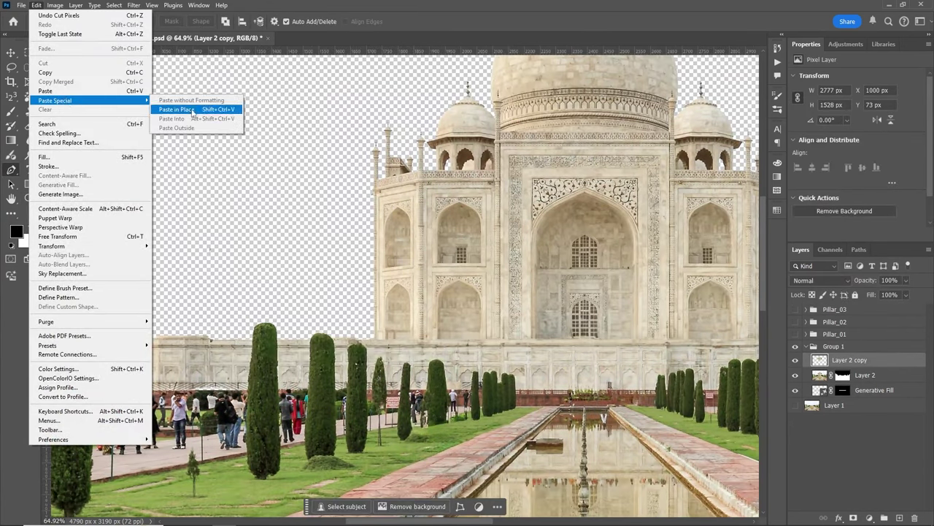
click(193, 110)
Step: Group Layer 6 as Pillar_04, then collapse and hide the group
key(ctrl+g)
text(_04)
key(Return)
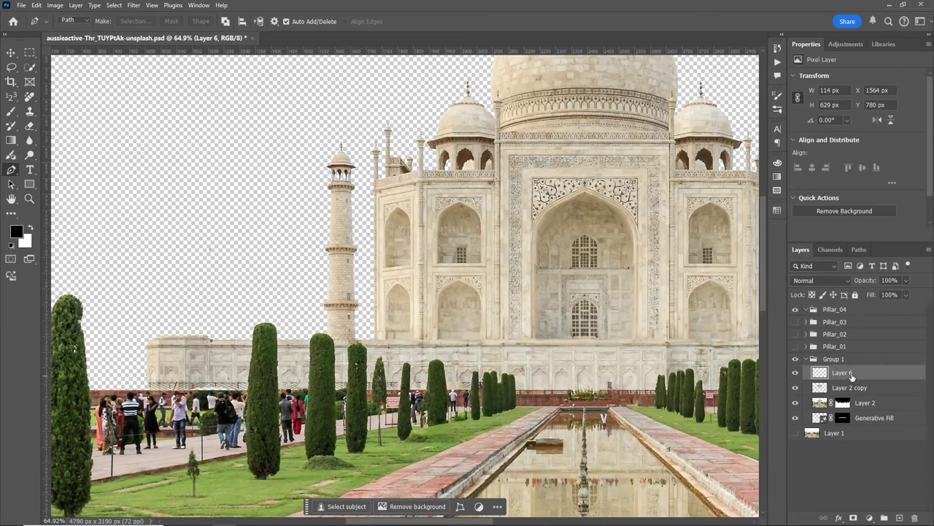
click(806, 308)
click(795, 309)
key(ctrl+minus)
click(850, 373)
Step: Trace a Pen path around the long base wall and convert it to a selection
click(796, 373)
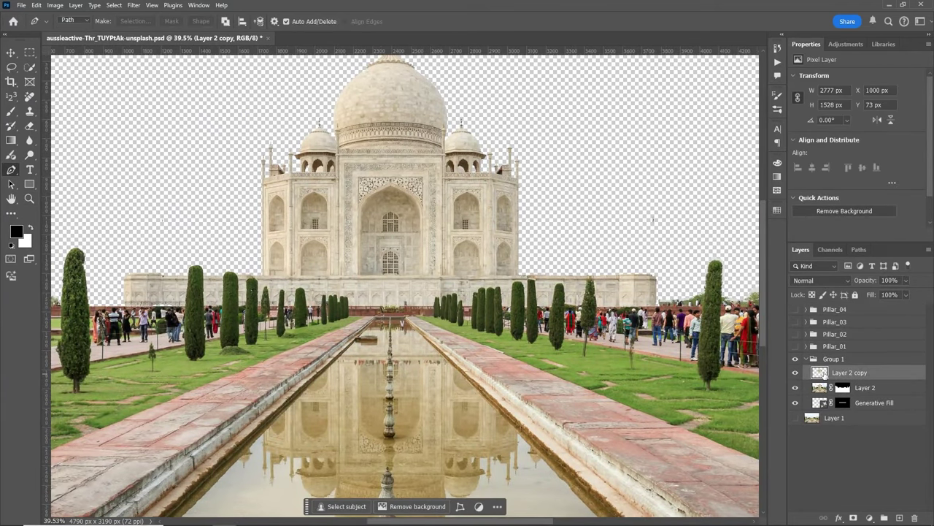
click(665, 269)
scroll(534, 283, up, 3)
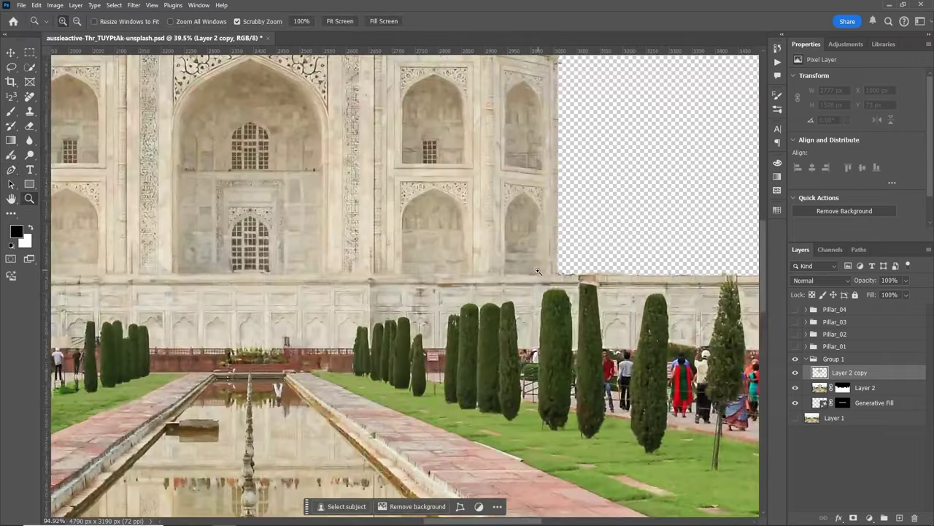
scroll(534, 283, up, 2)
click(633, 269)
scroll(559, 298, up, 2)
scroll(214, 283, left, 2)
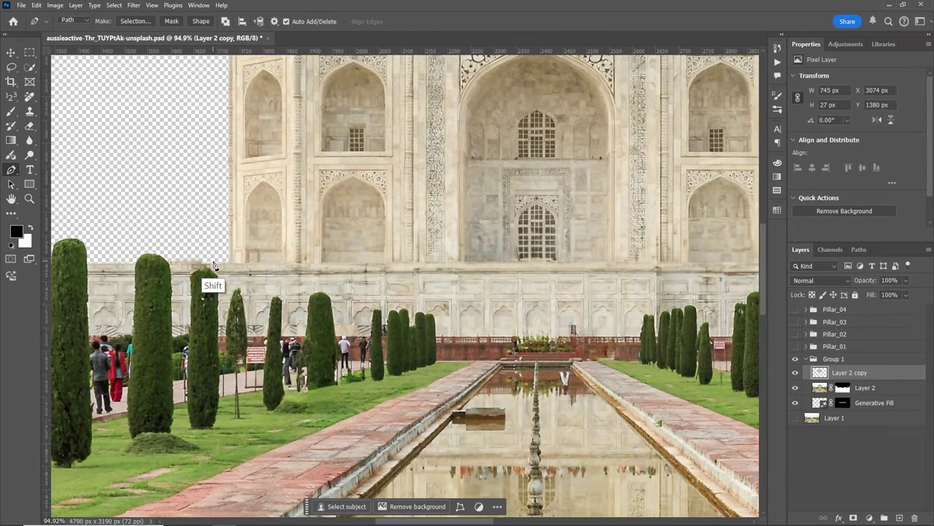
click(214, 269)
scroll(219, 292, down, 2)
scroll(233, 299, down, 2)
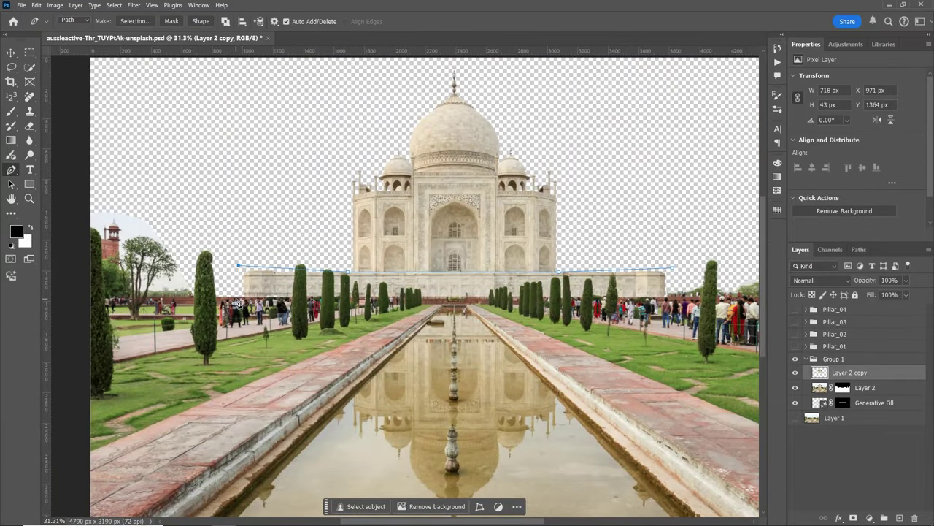
click(683, 298)
key(ctrl+Return)
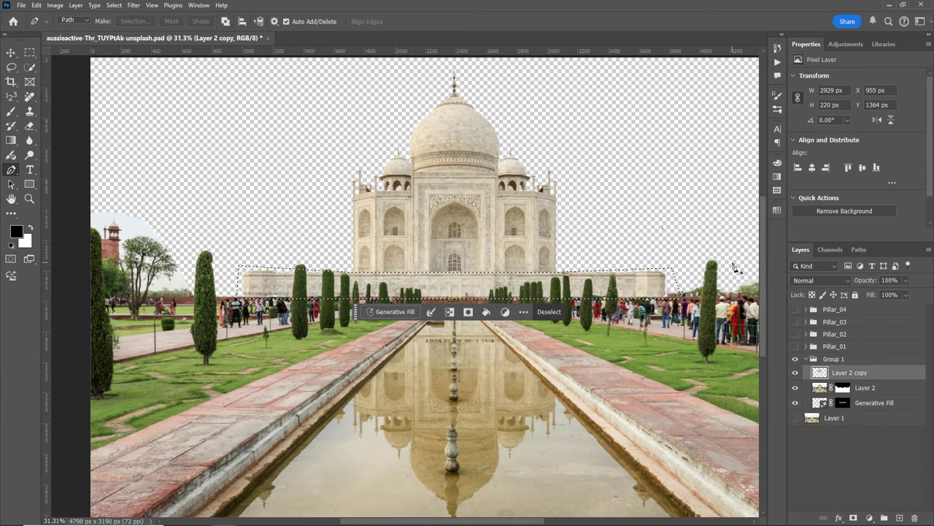
Step: Cut the base wall and paste it in place onto its own Layer 7
click(36, 5)
click(44, 63)
click(36, 5)
mouse_move(71, 101)
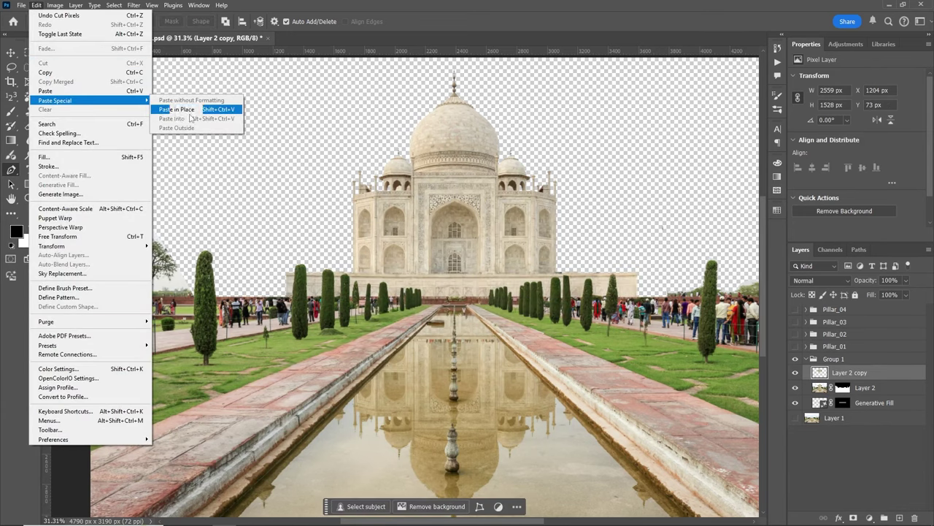
click(191, 114)
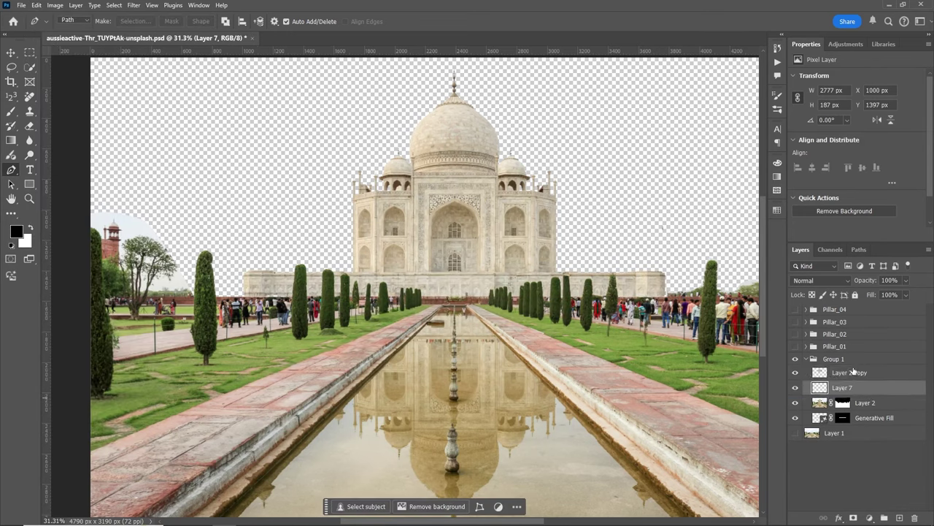
Step: Move Layer 7 below Layer 2 and group it with Generative Fill as Base
click(795, 373)
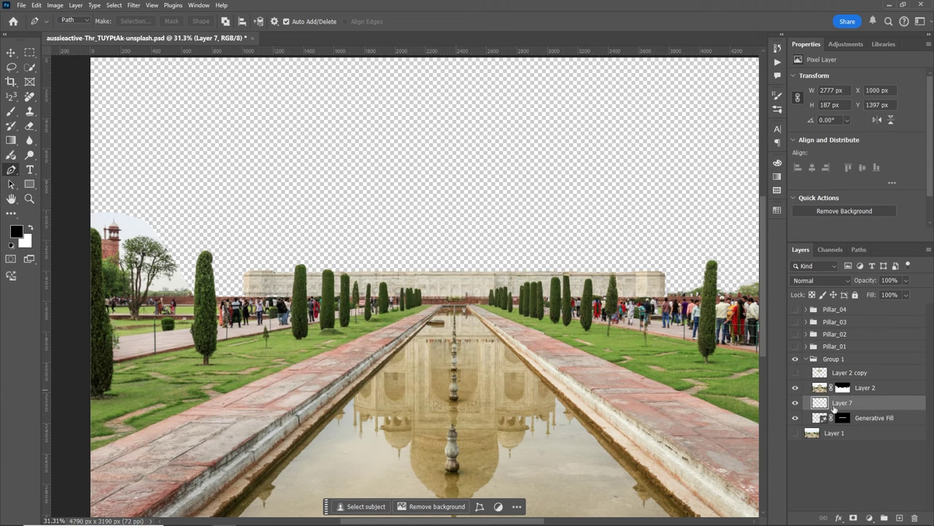
drag(840, 387, 876, 417)
click(885, 516)
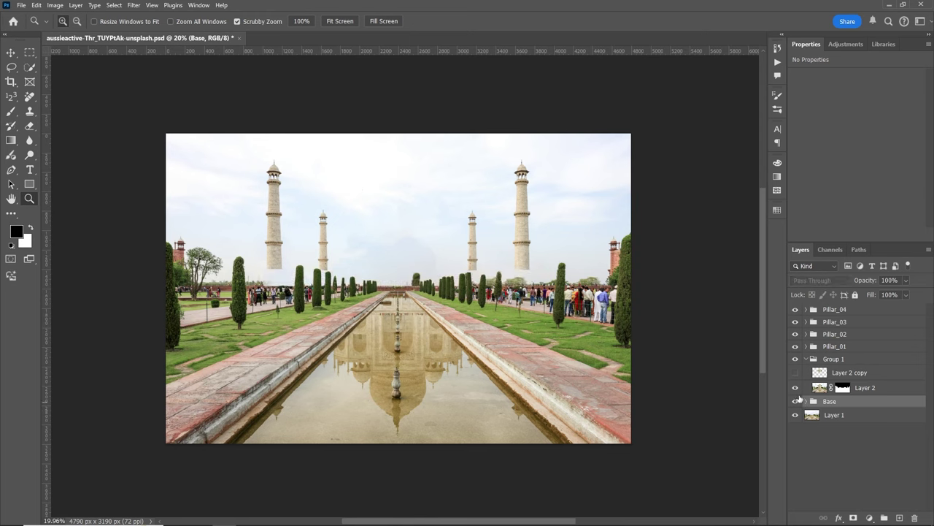
click(795, 373)
click(795, 373)
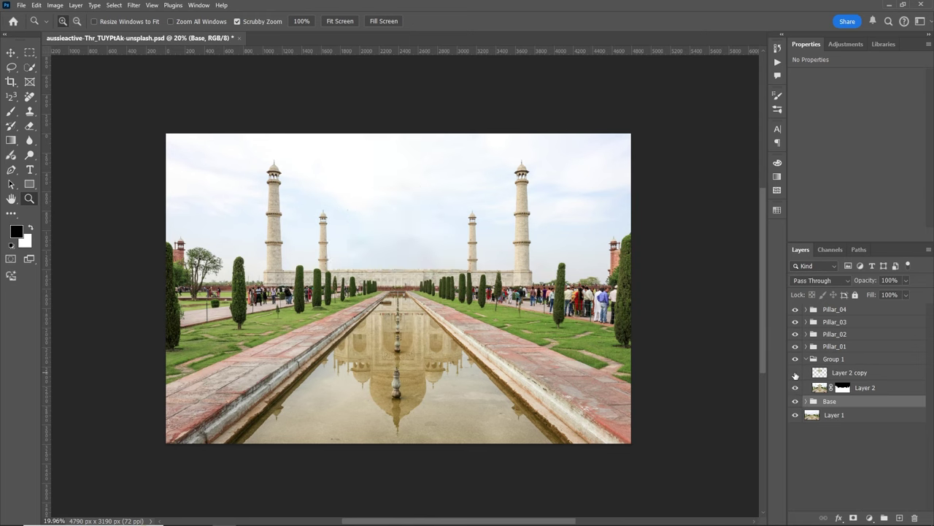
click(796, 373)
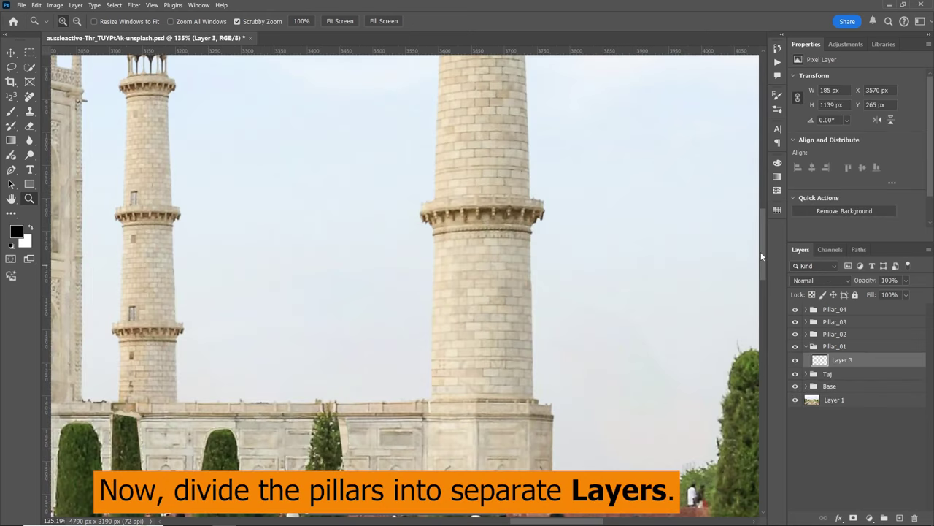
Step: Pen-trace the shaft below the balcony on Layer 3 and paste it in place as hidden Layer 8
click(12, 171)
click(532, 233)
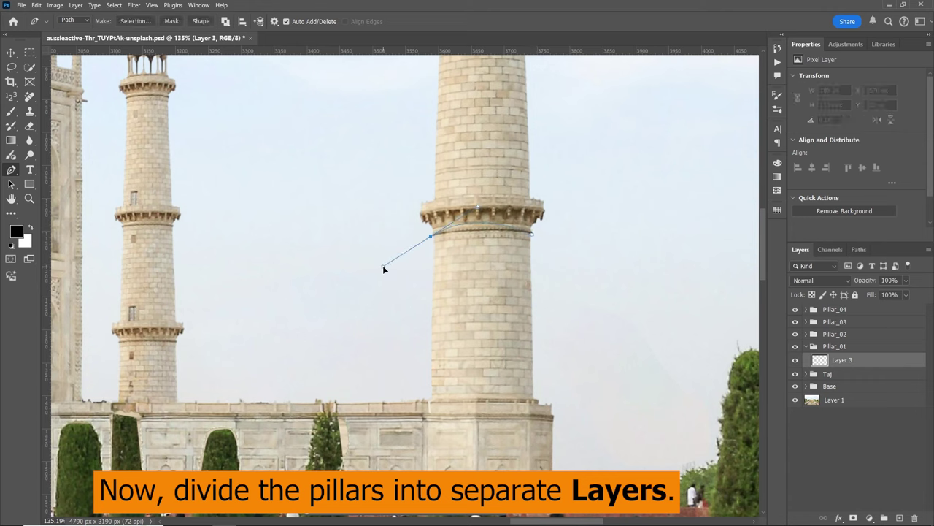
drag(384, 268, 369, 250)
shift+click(431, 401)
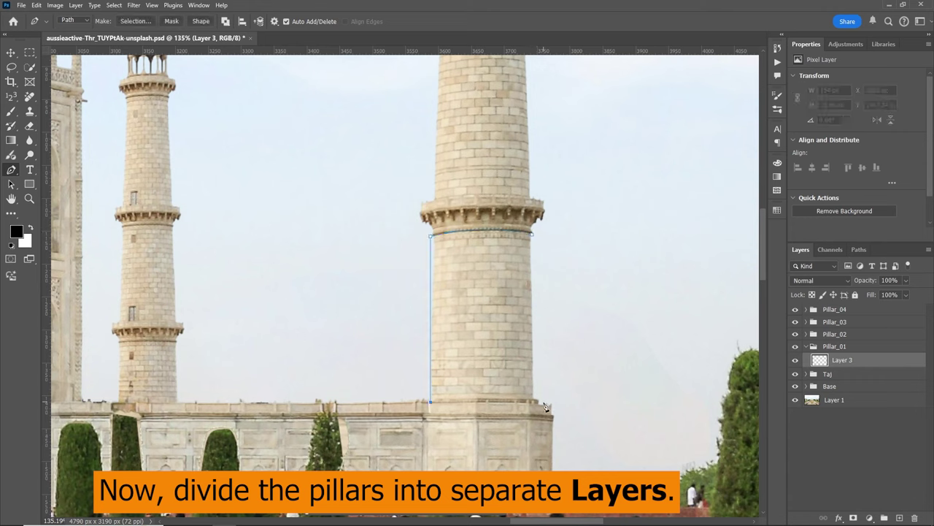
shift+click(540, 401)
click(532, 235)
click(795, 360)
click(796, 360)
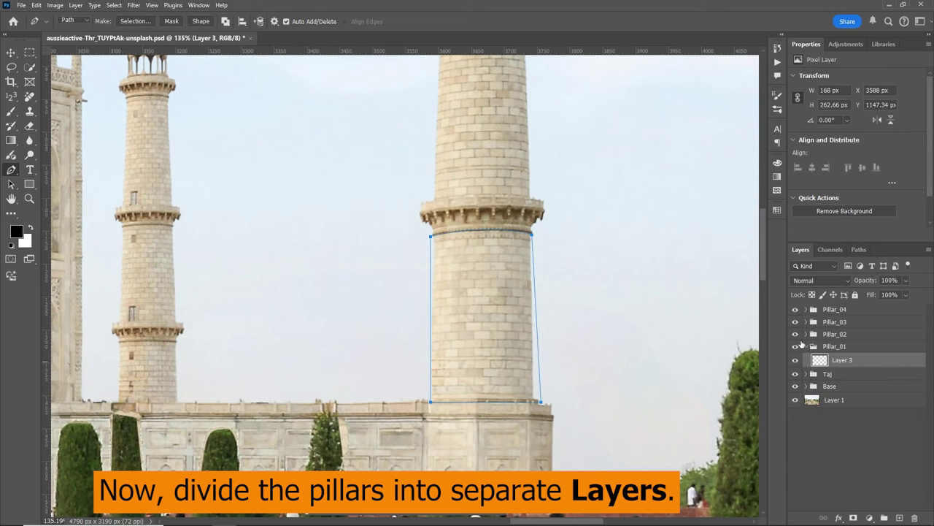
key(ctrl+Return)
click(35, 5)
key(Delete)
click(36, 5)
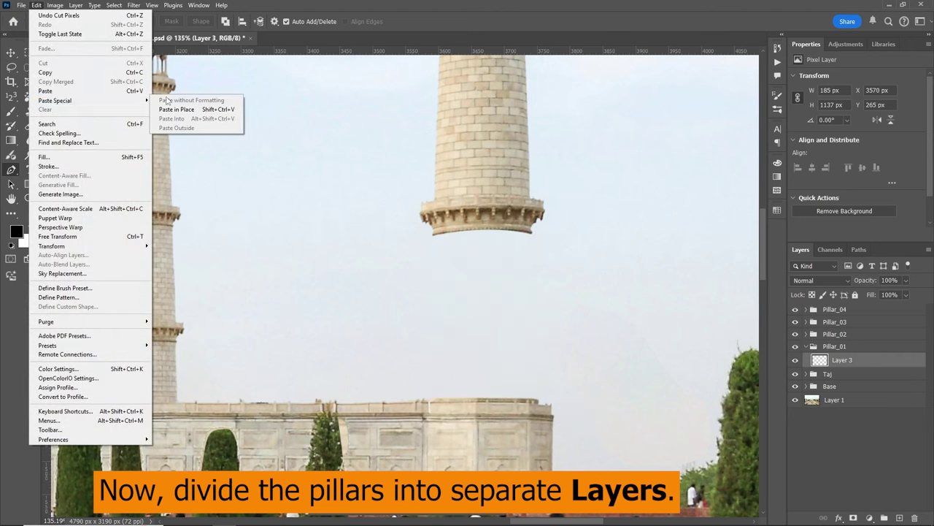
click(175, 108)
click(796, 360)
Step: Trace the middle shaft section on Layer 3 and paste it in place as hidden Layer 9
drag(604, 253, 618, 384)
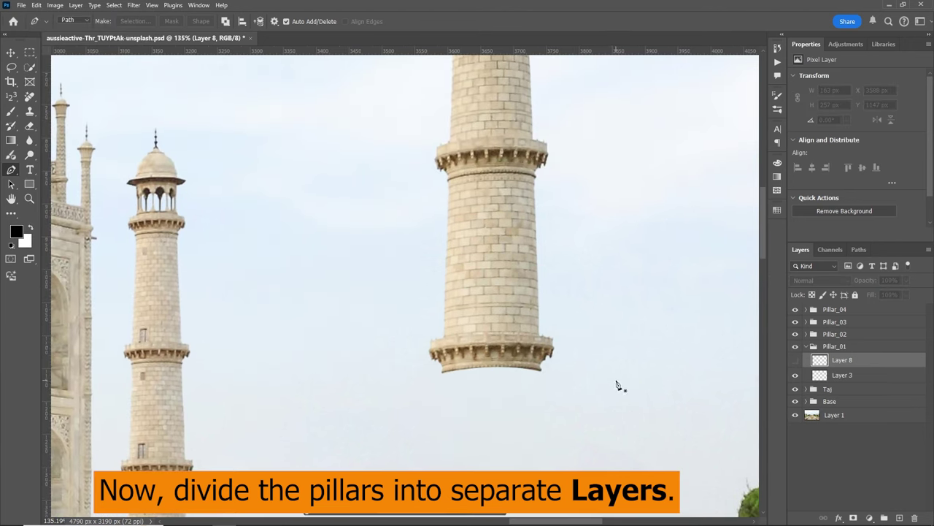
click(821, 374)
click(537, 178)
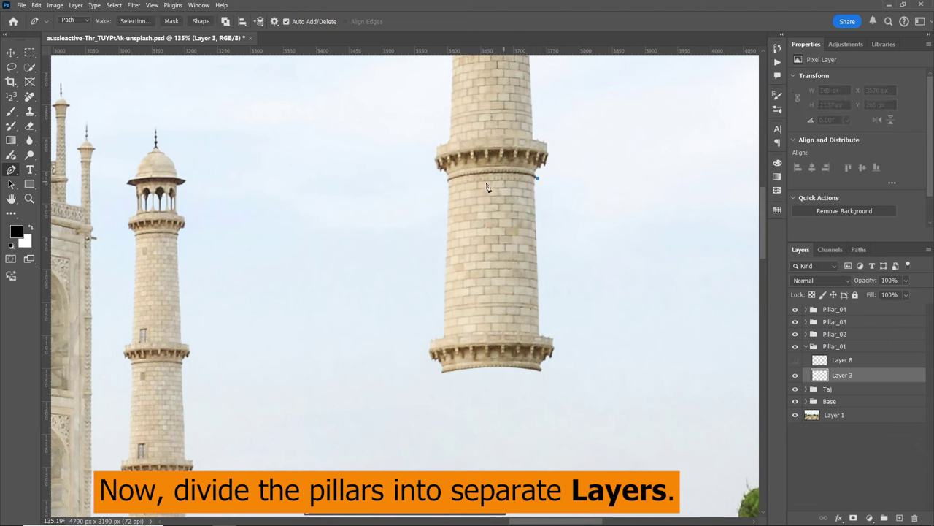
drag(413, 198, 409, 199)
click(441, 336)
click(543, 333)
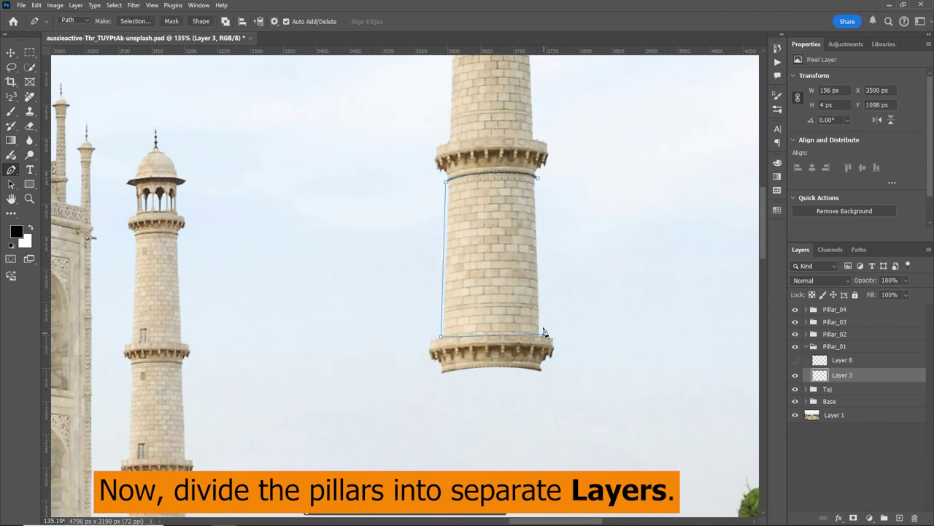
key(ctrl+Return)
click(35, 5)
click(43, 63)
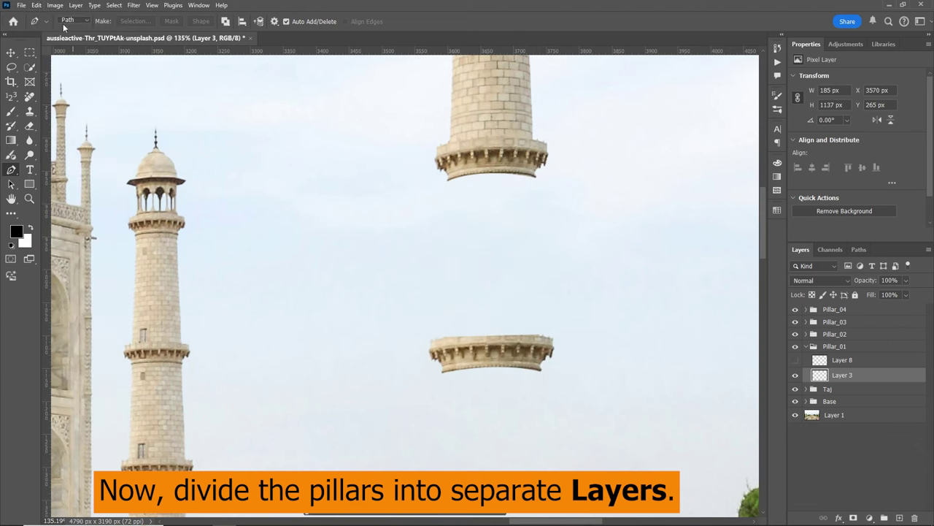
click(36, 5)
mouse_move(78, 104)
click(187, 100)
click(795, 375)
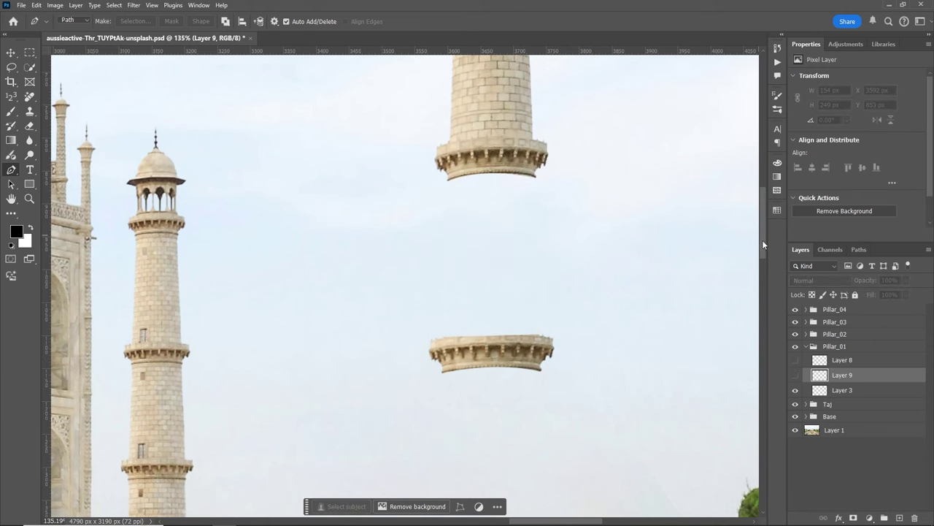
Step: Trace the top shaft section on Layer 3 and paste it in place as hidden Layer 10
scroll(762, 240, up, 5)
click(844, 391)
click(528, 184)
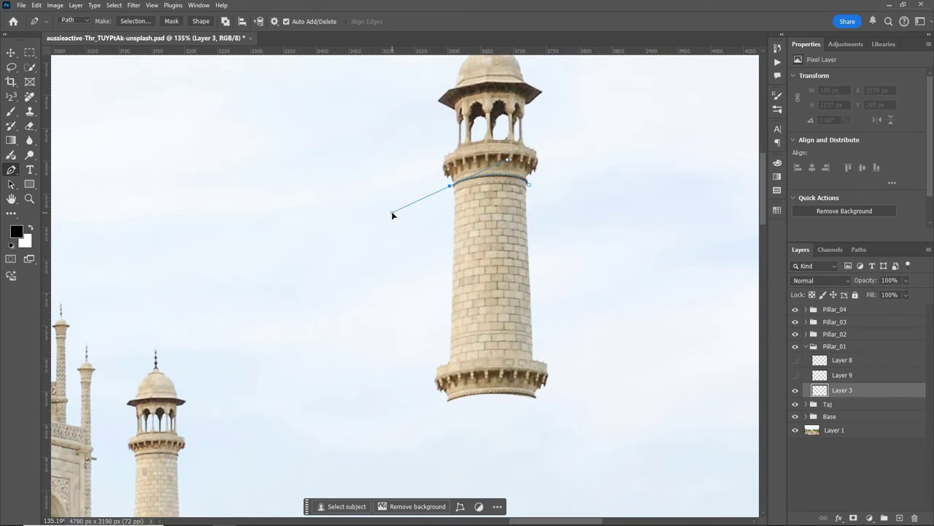
key(ctrl)
click(447, 363)
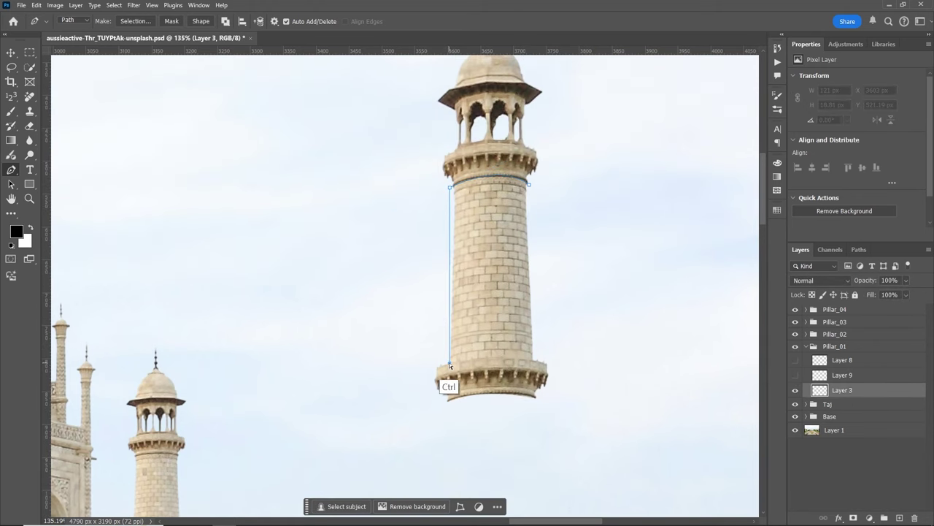
click(538, 359)
key(ctrl)
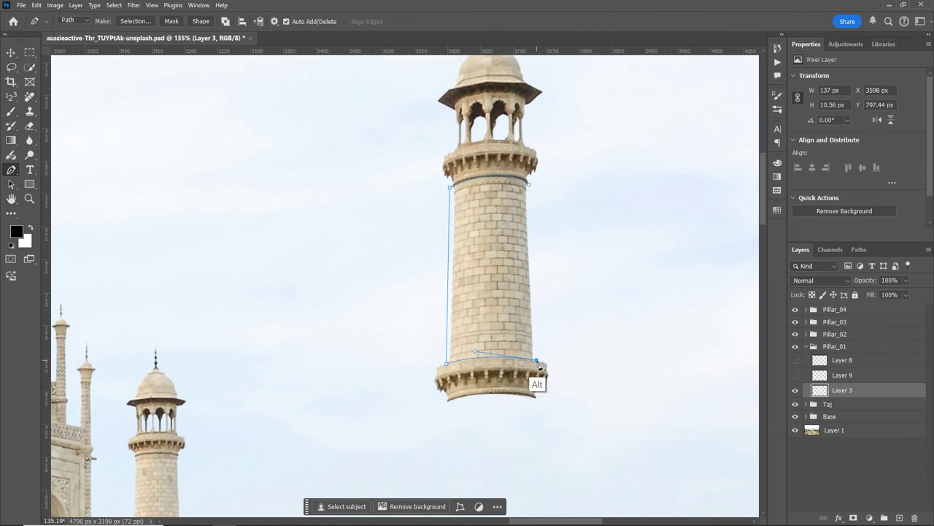
click(528, 184)
key(ctrl+Return)
click(36, 5)
click(44, 63)
click(36, 5)
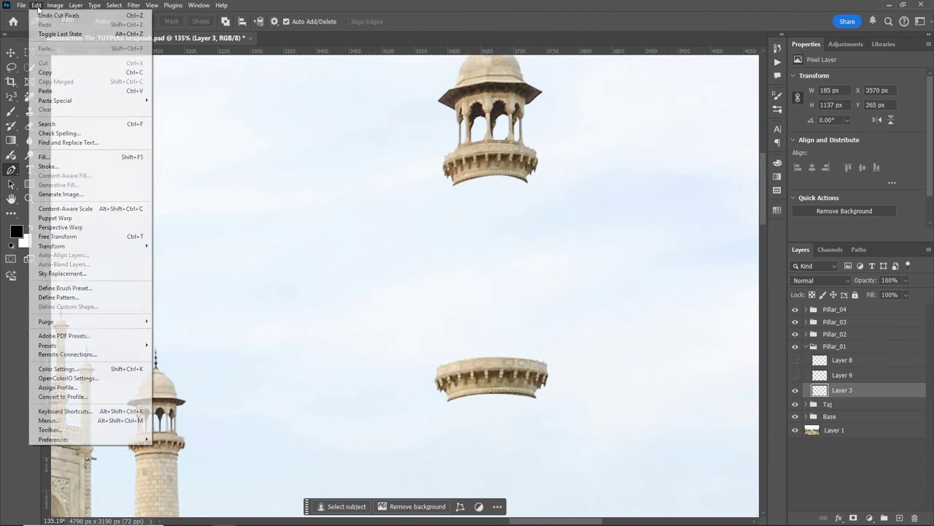
mouse_move(54, 100)
click(212, 111)
click(795, 389)
Step: Lasso the top cupola from Layer 3, cut it and paste it in place as Layer 11
key(z)
mouse_move(569, 335)
mouse_down()
mouse_move(526, 355)
mouse_move(593, 368)
mouse_up()
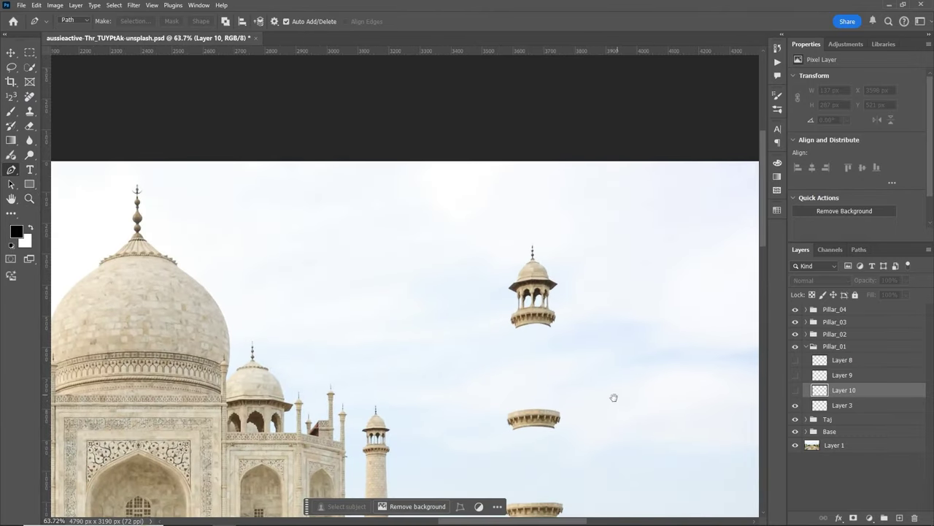
drag(563, 259, 628, 398)
key(p)
click(843, 404)
click(795, 389)
click(796, 390)
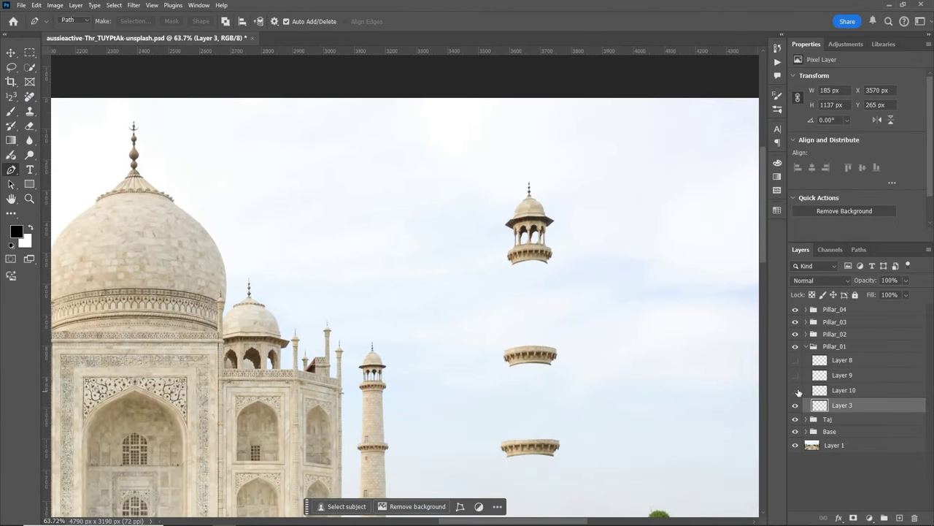
key(l)
drag(533, 182, 553, 168)
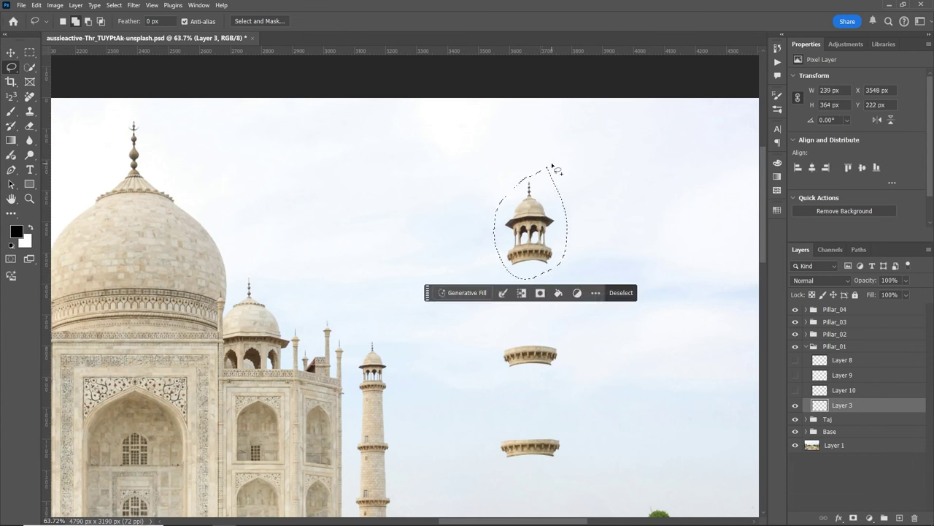
click(36, 5)
click(43, 63)
click(36, 5)
click(54, 100)
click(175, 100)
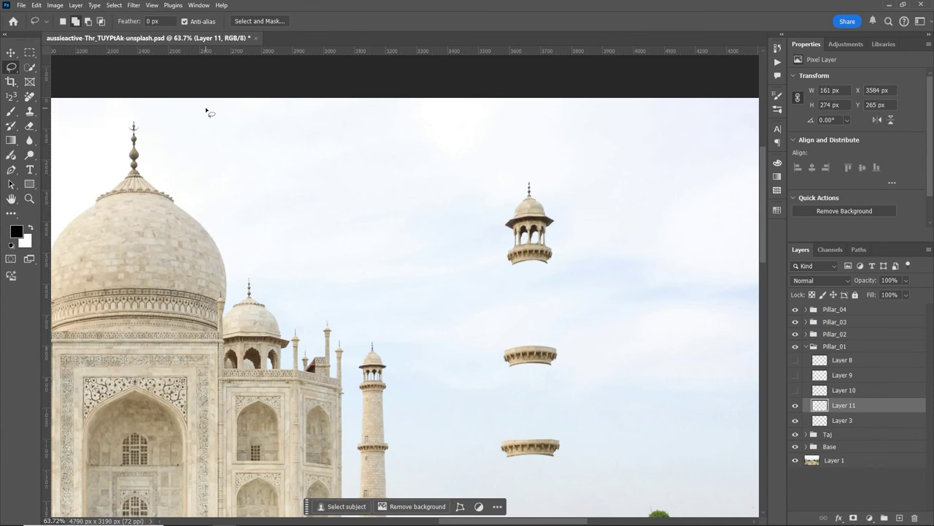
Step: Lasso the middle balcony ring, paste it in place as Layer 12, and re-show Layers 8–12
drag(504, 349, 570, 354)
click(36, 5)
click(43, 63)
click(36, 5)
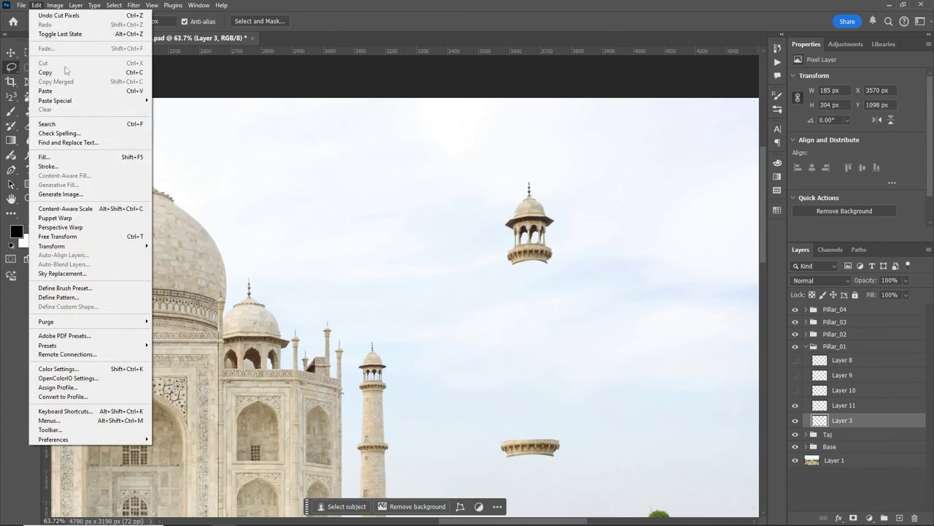
click(55, 100)
click(176, 100)
drag(796, 421, 796, 405)
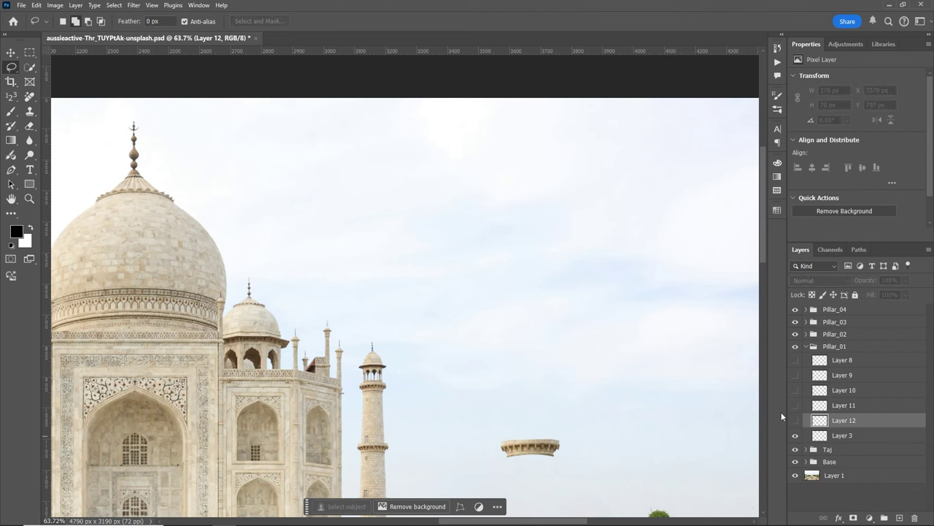
drag(796, 360, 796, 421)
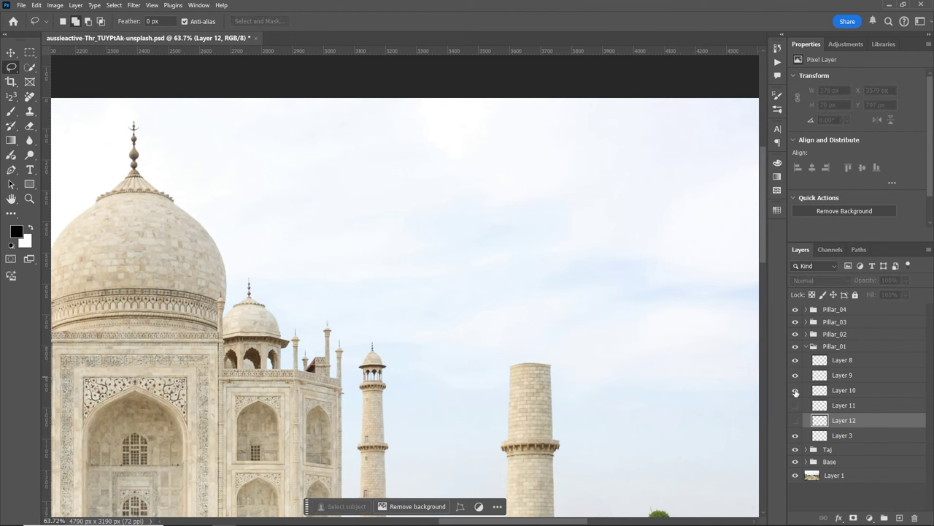
Step: Rename Layers 8, 9 and 10 to 1, 2 and 3
scroll(763, 265, down, 3)
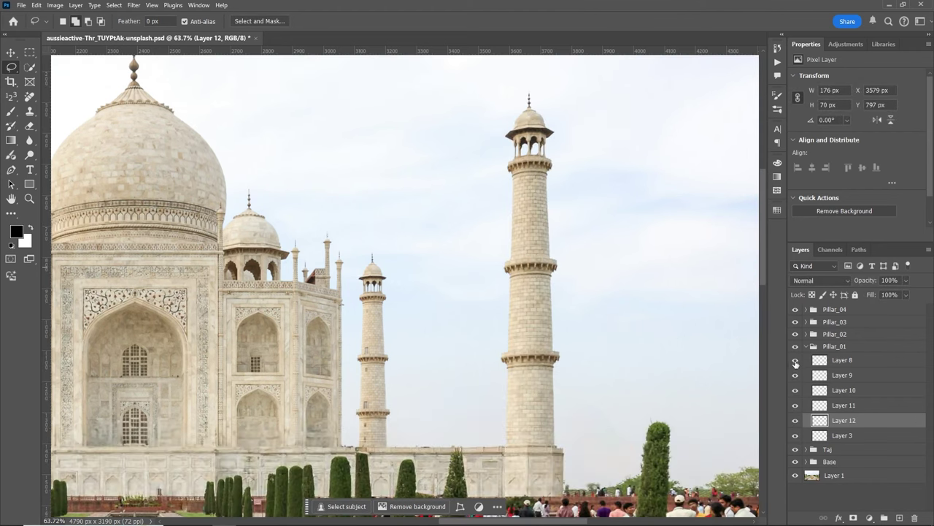
double_click(842, 361)
text(1)
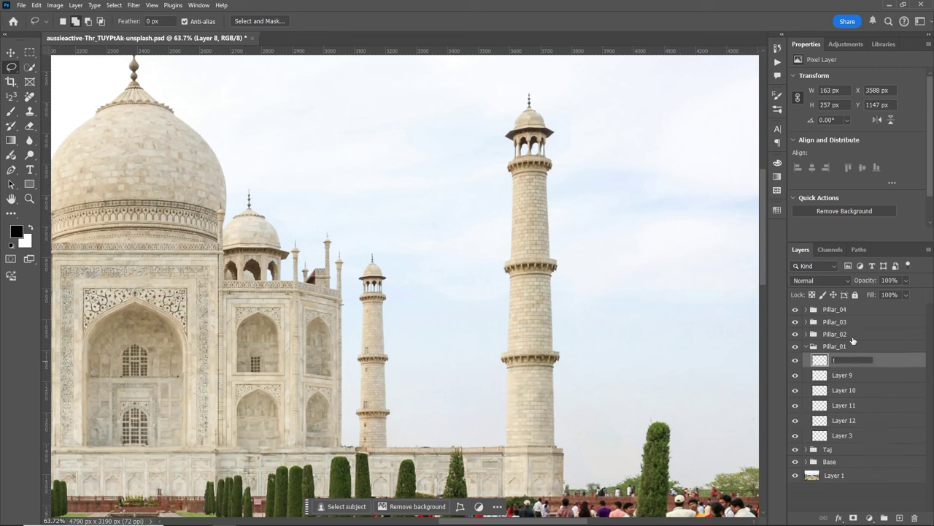
click(832, 380)
text(2)
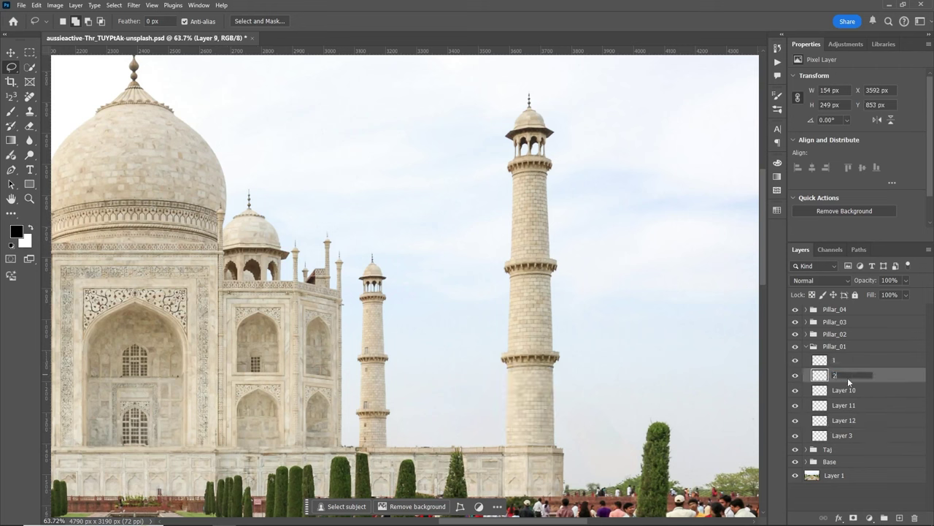
click(847, 387)
text(3)
key(Return)
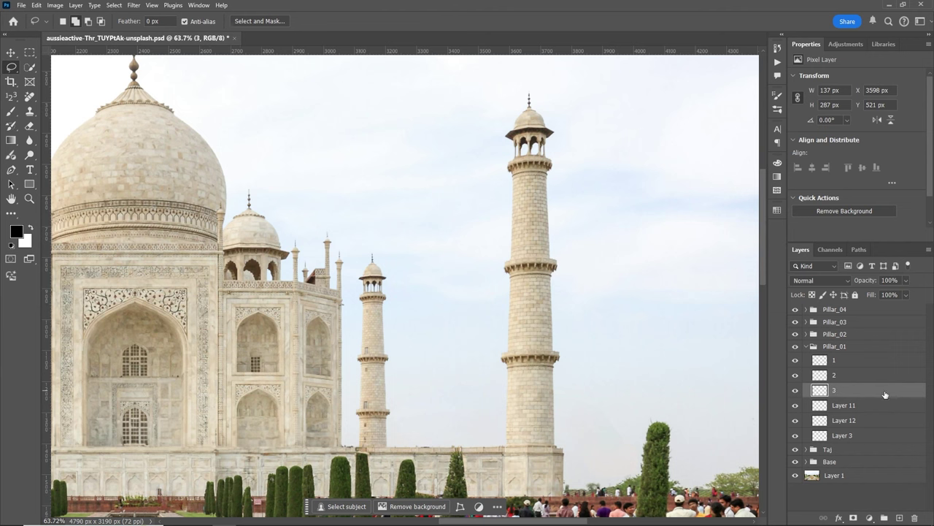
Step: Toggle layers 1, 2 and 3 off and on to check the pieces, leaving all visible
click(796, 390)
click(796, 375)
click(796, 359)
click(842, 405)
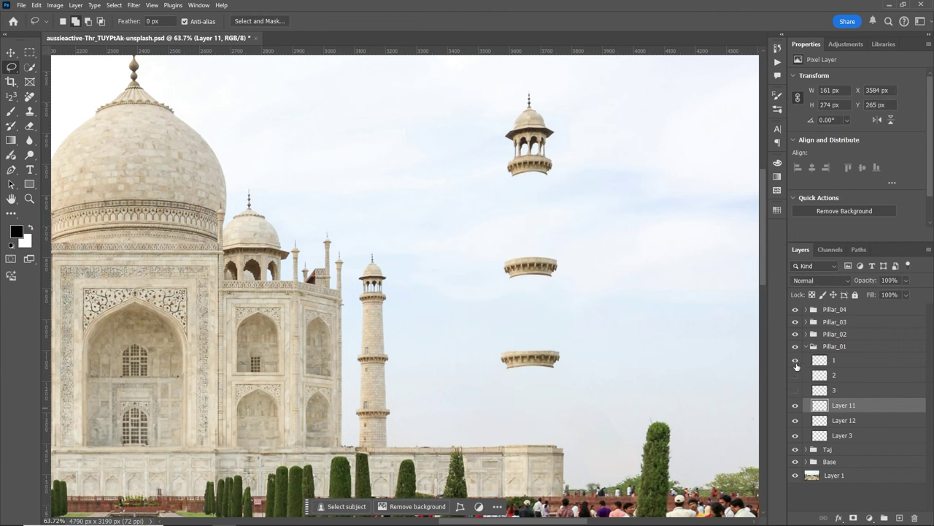
drag(796, 360, 796, 390)
click(796, 435)
click(796, 435)
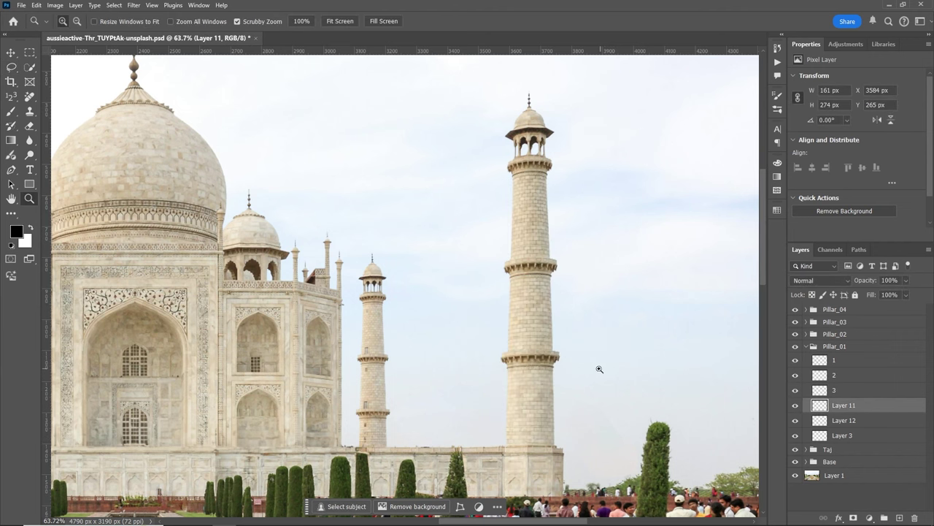
Step: Collapse Pillar_01 and cut the second pillar's lower shaft onto its own layer, Layer 13
drag(599, 369, 555, 369)
click(806, 346)
click(374, 263)
click(252, 262)
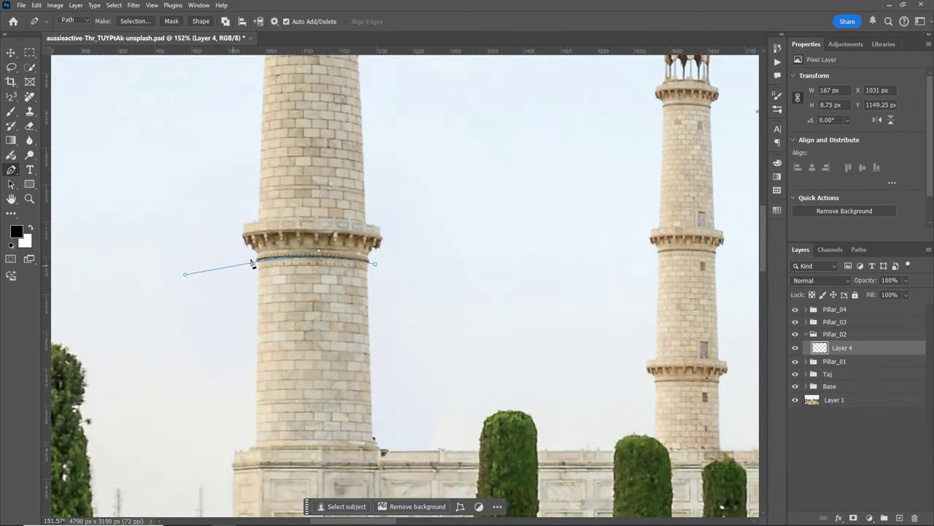
click(249, 448)
click(387, 447)
click(374, 264)
key(ctrl+x)
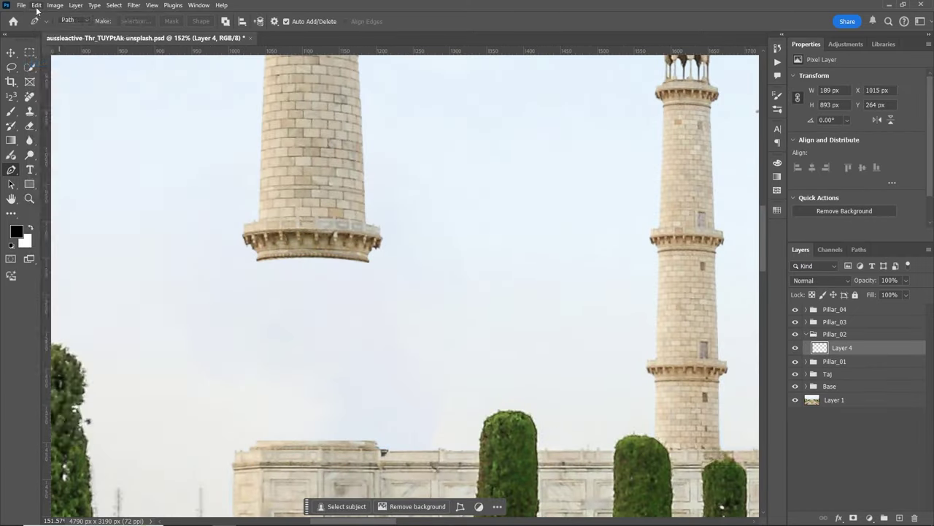
key(ctrl+shift+v)
Step: Trace the upper shaft section of the pillar and paste it in place as Layer 14
scroll(369, 219, up, 3)
click(259, 188)
drag(363, 191, 427, 215)
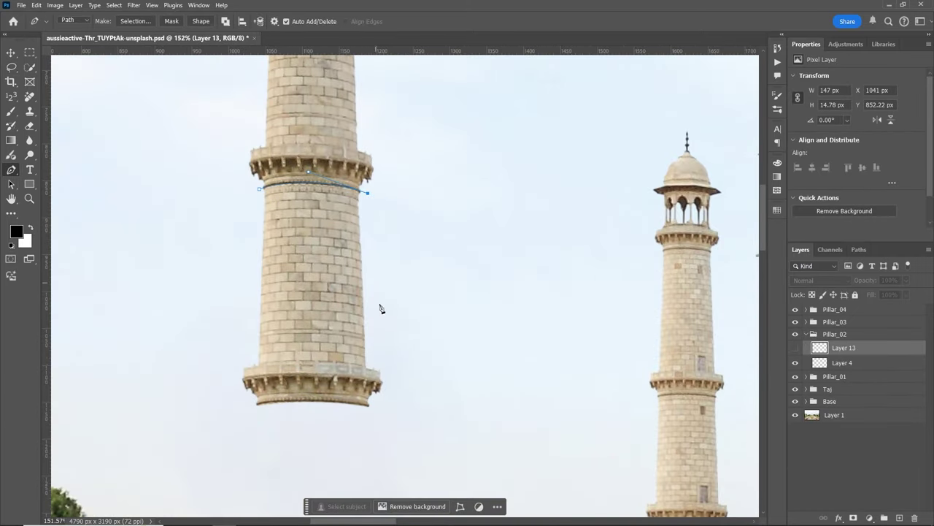
click(367, 365)
drag(254, 363, 219, 372)
click(260, 188)
key(ctrl+Return)
click(842, 362)
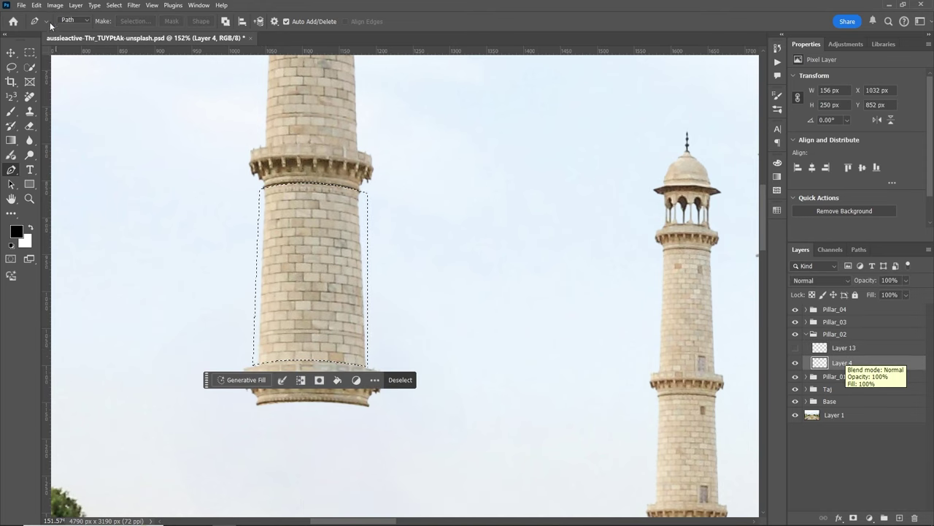
key(ctrl+x)
click(36, 5)
click(65, 88)
Step: Trace another shaft section and paste it in place as Layer 15, then hide it
scroll(764, 342, up, 3)
click(839, 374)
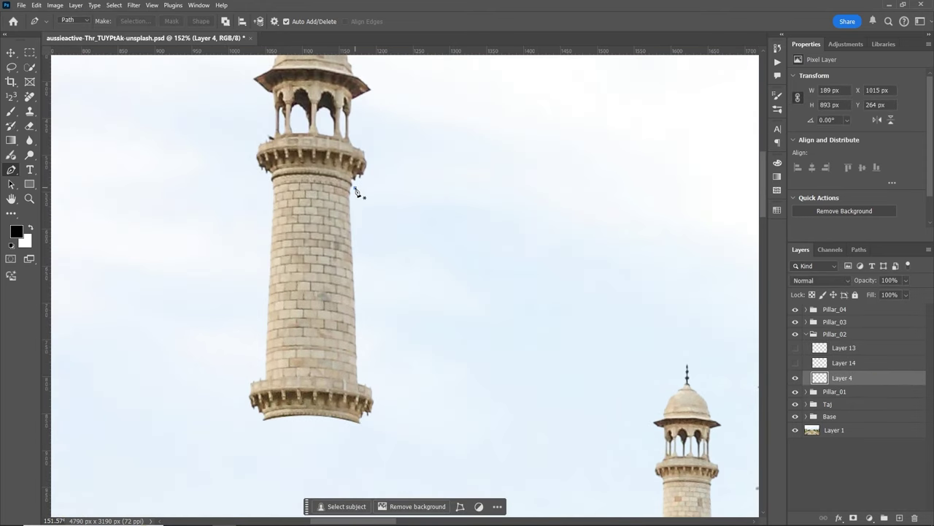
click(356, 188)
click(268, 180)
click(263, 380)
drag(363, 383, 412, 395)
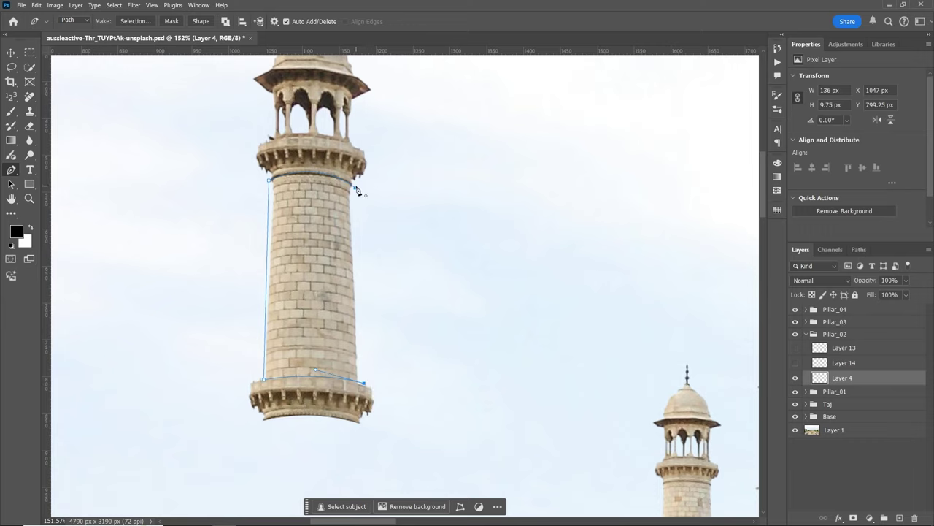
click(358, 189)
key(ctrl+Return)
key(ctrl+x)
click(36, 5)
click(189, 109)
click(795, 377)
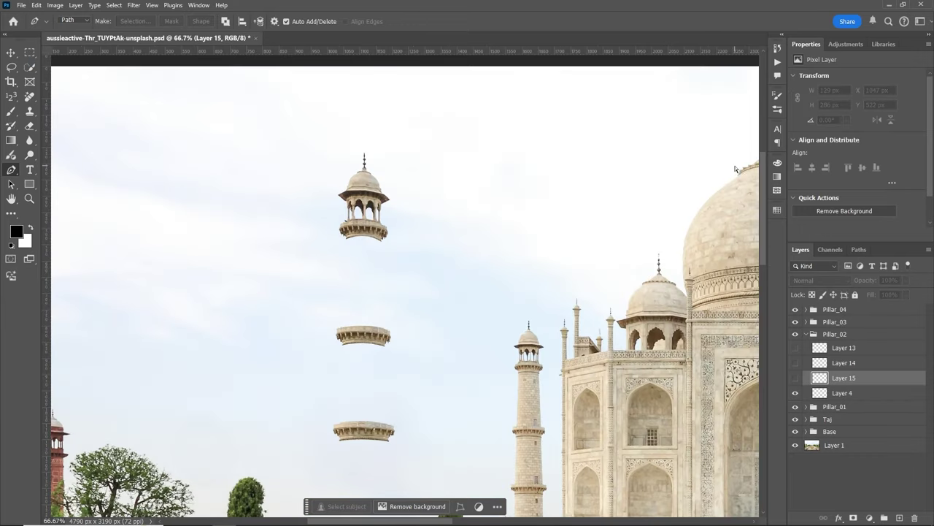
Step: Lasso the cupola and the middle ring, cutting each onto its own layer
scroll(735, 169, down, 3)
click(11, 67)
drag(354, 63, 414, 176)
click(36, 5)
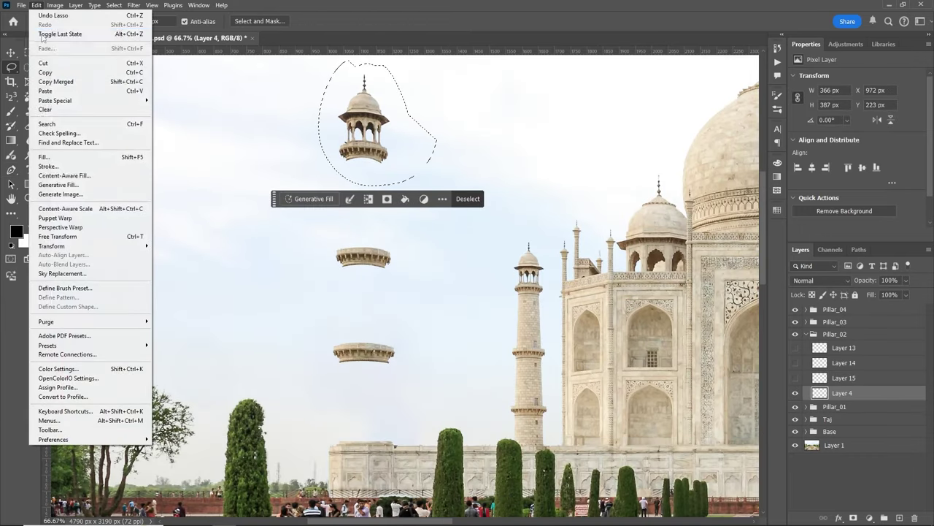
key(ctrl+shift+j)
click(842, 408)
drag(384, 225, 385, 228)
key(ctrl+x)
click(35, 5)
click(202, 104)
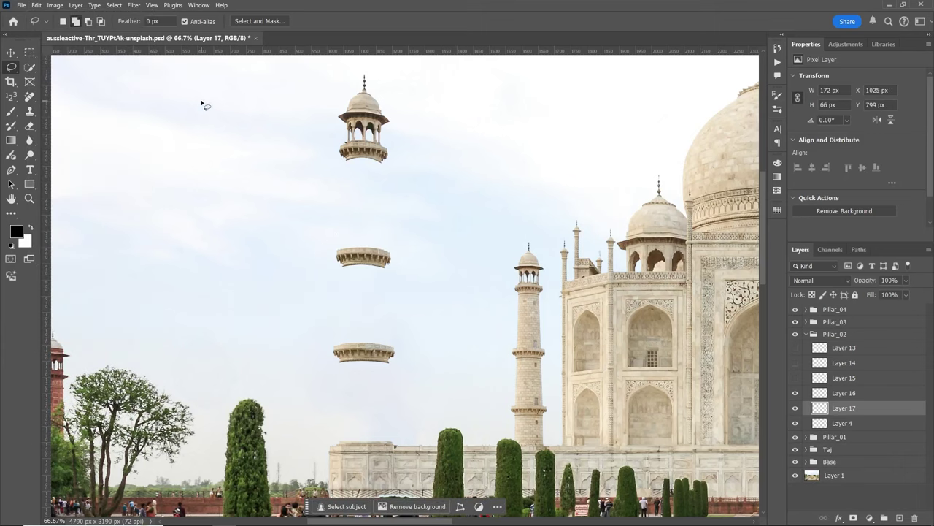
Step: Show the shaft layers and rename them 1 and 2
drag(795, 423, 795, 347)
double_click(844, 348)
text(1)
key(Tab)
text(2)
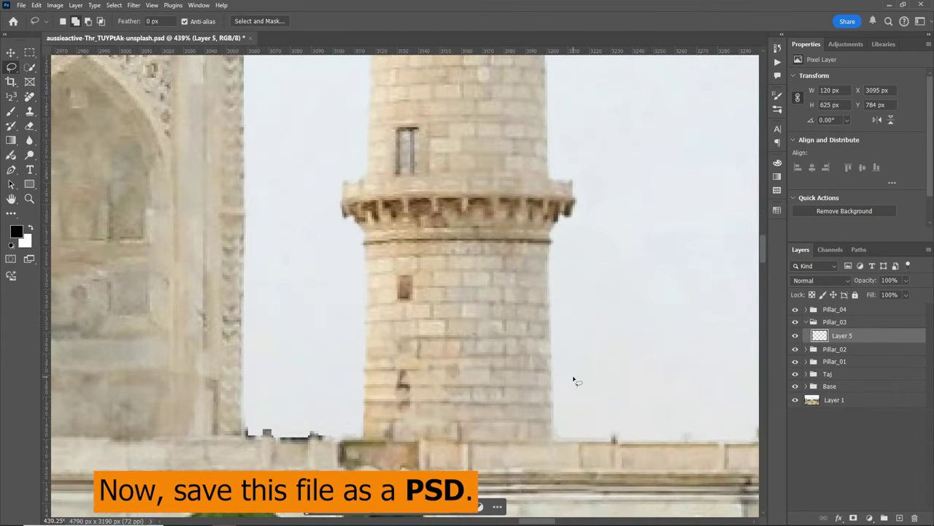
Step: Trace the first Pillar_03 shaft section with the Pen tool and turn it into a selection
click(559, 242)
click(559, 438)
click(356, 437)
click(361, 242)
key(ctrl+Return)
click(36, 5)
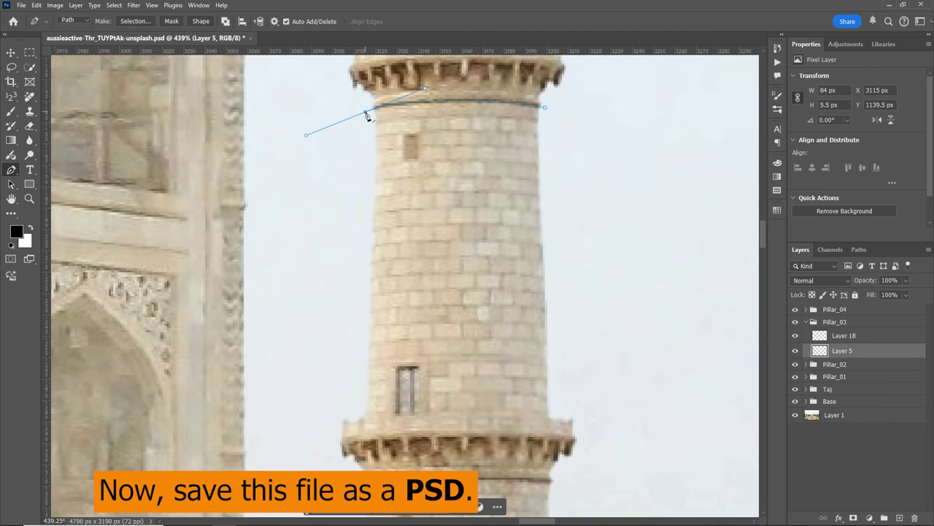
Step: Outline the next Pillar_03 shaft section and cut it from the tower
click(359, 415)
click(559, 415)
click(544, 107)
key(ctrl+Return)
click(36, 5)
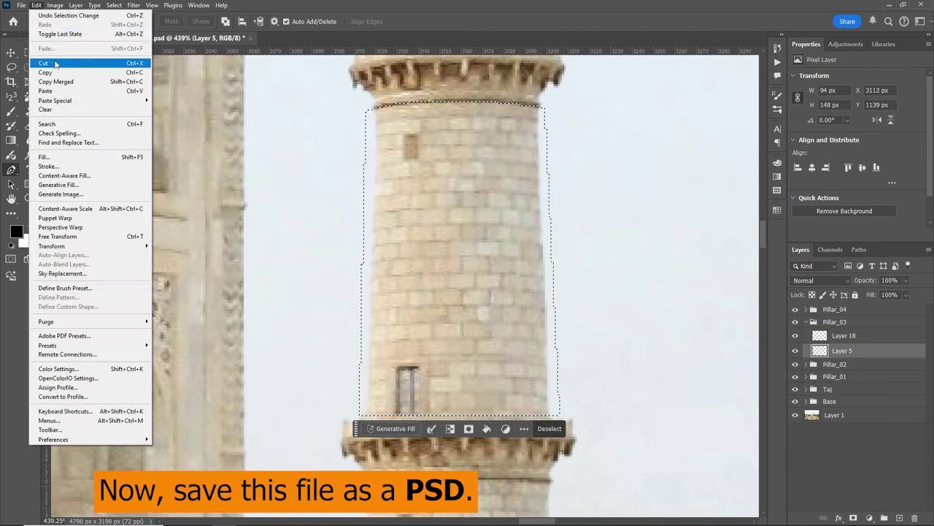
click(55, 64)
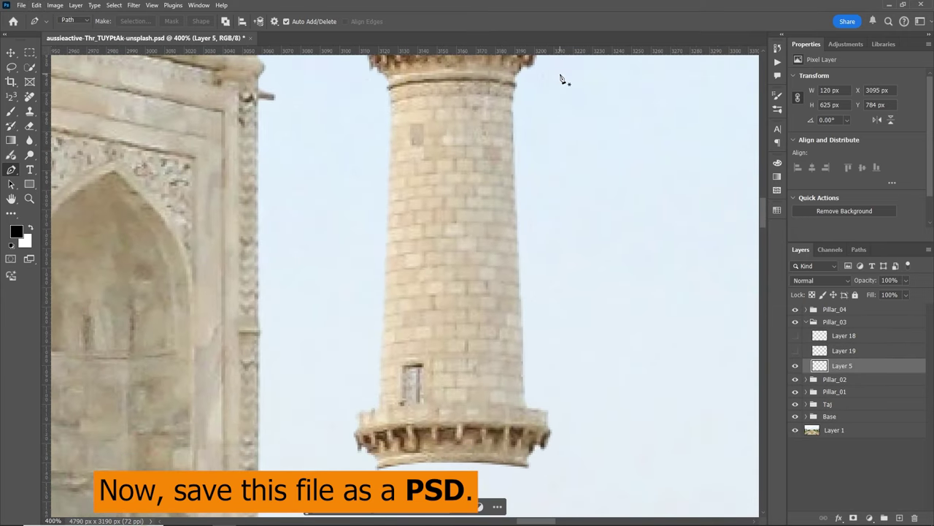
Step: Outline another shaft section and paste it in place on its own new layer
click(507, 85)
click(376, 405)
click(540, 405)
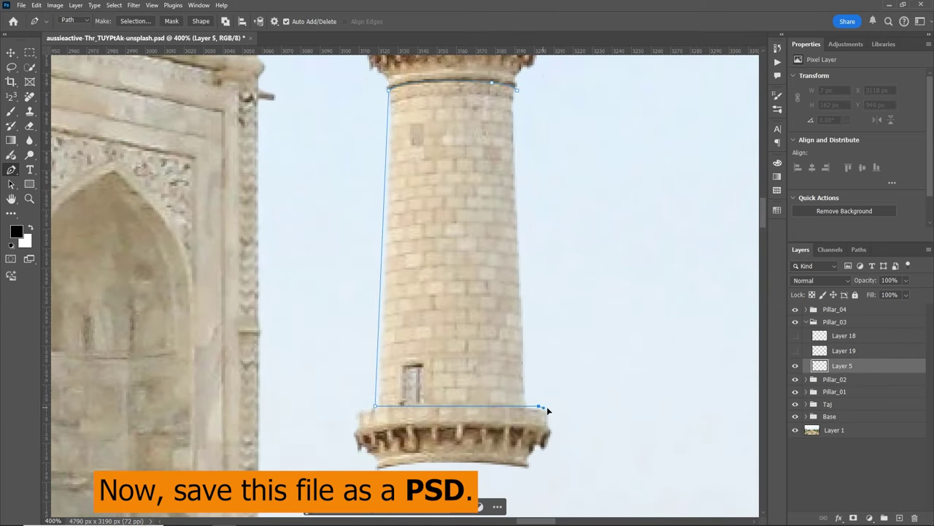
click(517, 89)
key(ctrl+Return)
click(36, 5)
click(43, 63)
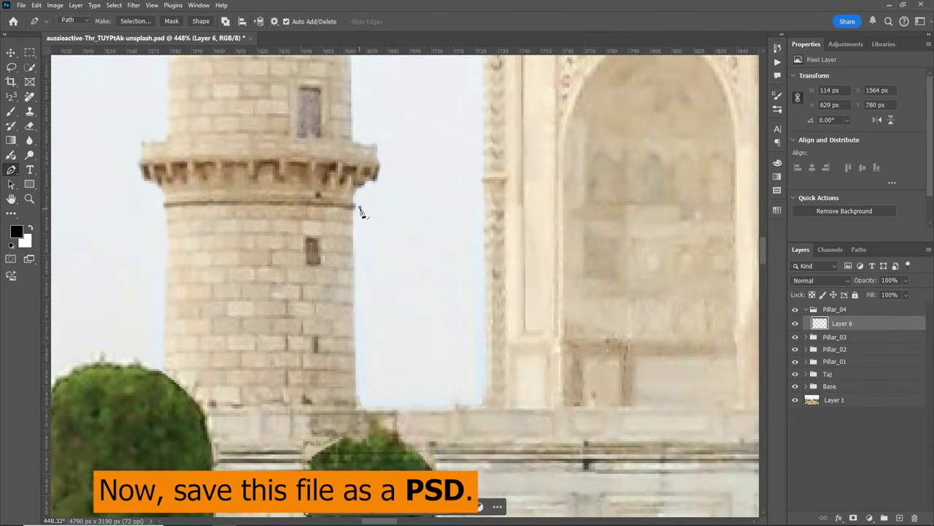
Step: Outline Pillar_04's lower shaft and cut it onto Layer 23
click(162, 207)
click(162, 405)
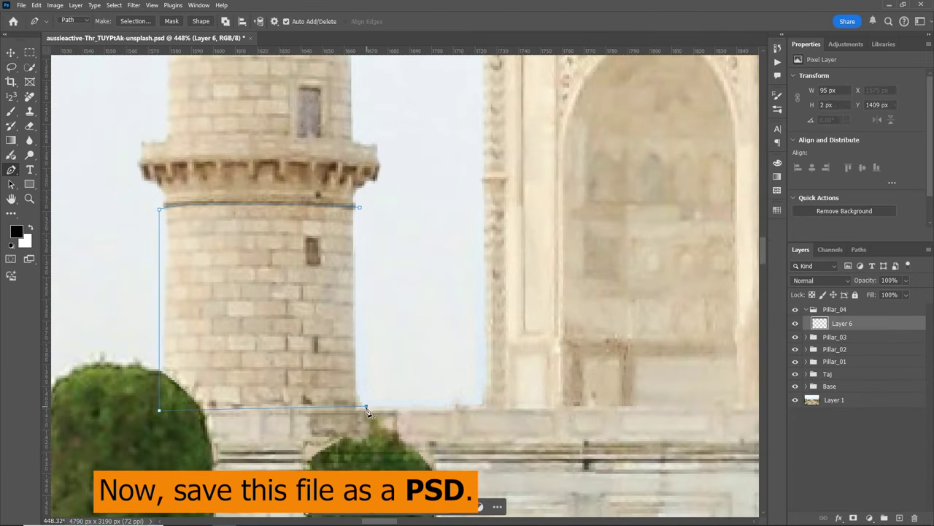
click(358, 406)
click(360, 210)
key(ctrl+Return)
key(Delete)
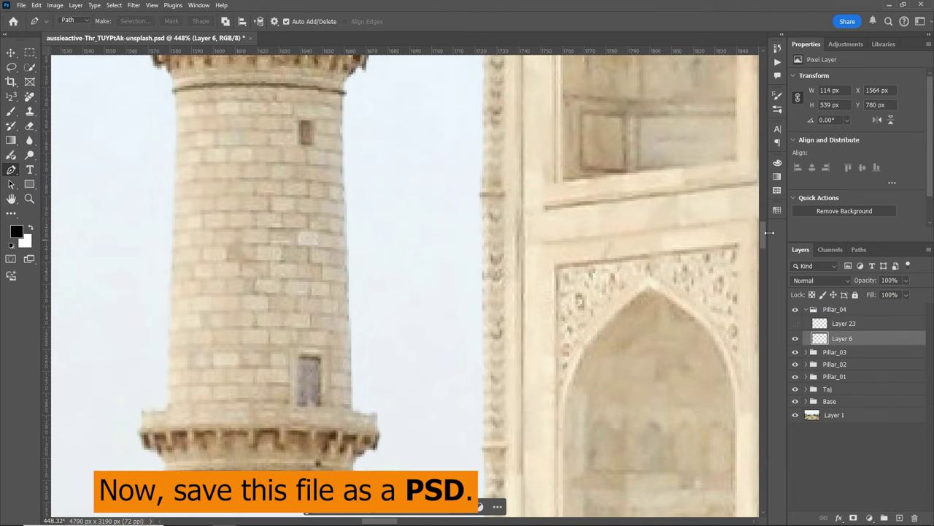
Step: Outline the upper shaft and move it onto new Layer 24
click(162, 411)
click(364, 414)
click(338, 91)
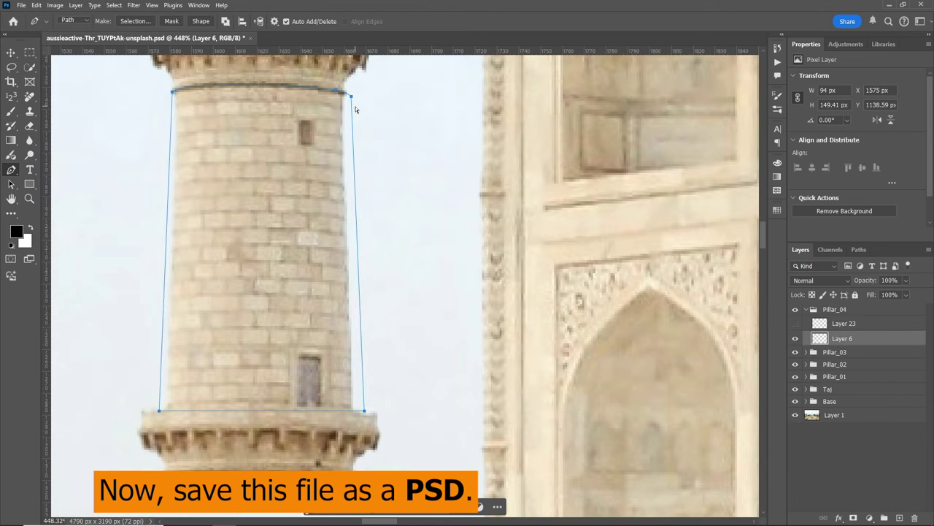
key(ctrl+Return)
click(36, 5)
key(ctrl+j)
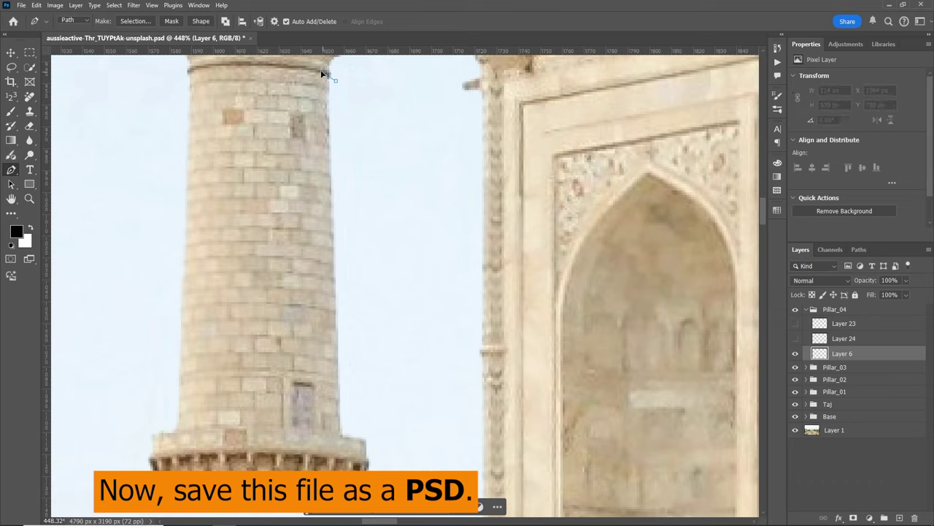
Step: Convert the next shaft outline to a selection and cut it onto Layer 25
right_click(334, 100)
click(375, 142)
key(Return)
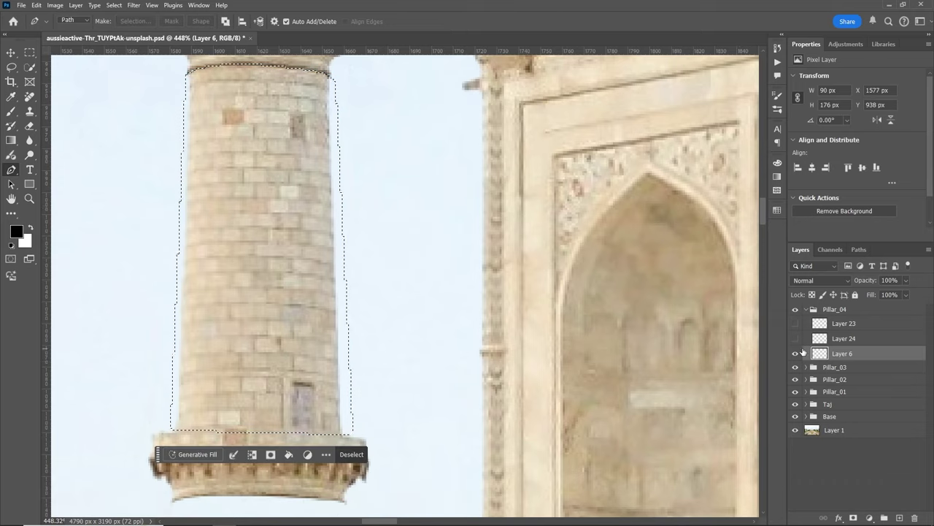
click(36, 5)
key(ctrl+shift+j)
key(l)
Step: Cut the tower top onto Layer 26, hide it, then cut another part onto Layer 27
mouse_move(334, 145)
mouse_down()
mouse_move(250, 180)
mouse_move(335, 147)
mouse_up()
click(36, 5)
key(ctrl+shift+j)
click(796, 369)
scroll(394, 292, down, 3)
mouse_move(248, 263)
mouse_down()
mouse_move(390, 306)
mouse_move(307, 328)
mouse_up()
click(36, 5)
key(ctrl+shift+j)
key(z)
Step: Make all the Pillar_04 pieces visible again and collapse the group
drag(796, 324, 796, 369)
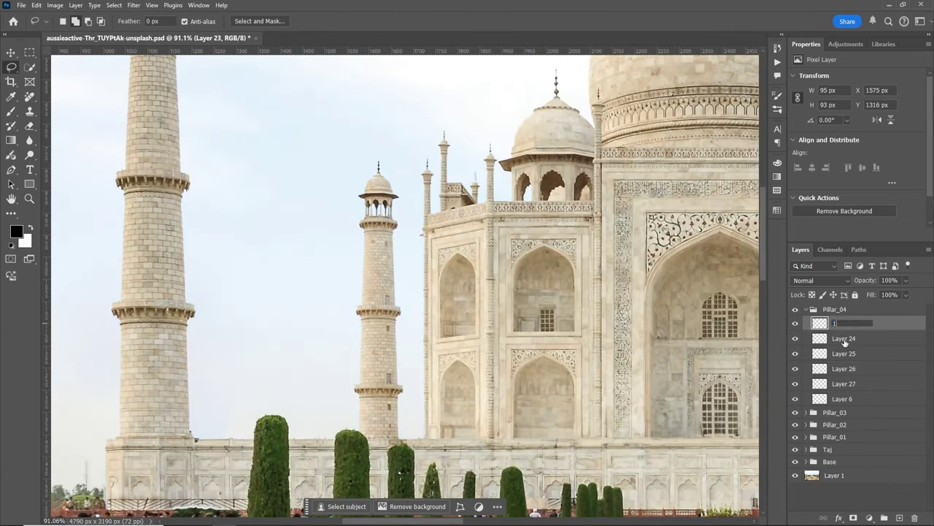
key(l)
click(806, 309)
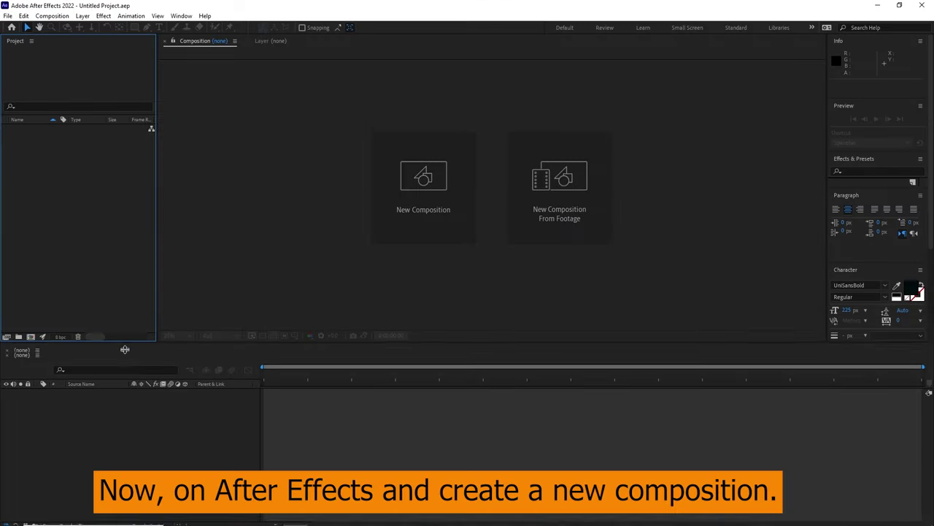
Step: Create a composition named Main at 1920×1080, 60 fps, lasting 0:00:10:00
click(319, 167)
text(Main)
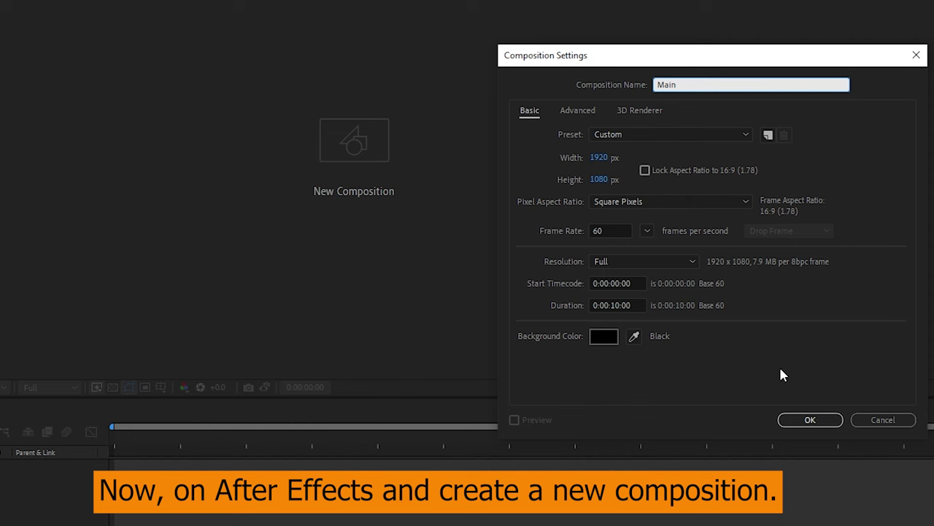
click(790, 422)
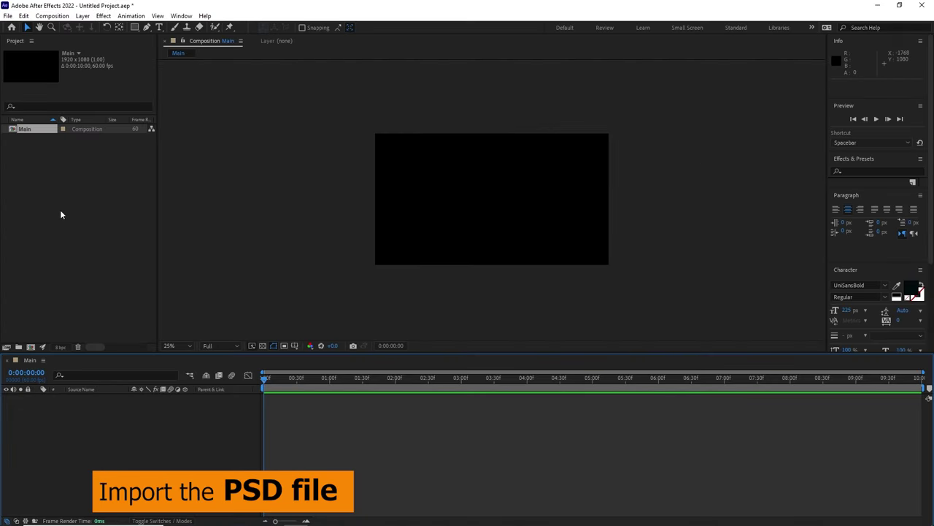
Step: Import Tajmahal_layers.psd with Import Kind 'Composition - Retain Layer Sizes'
double_click(83, 244)
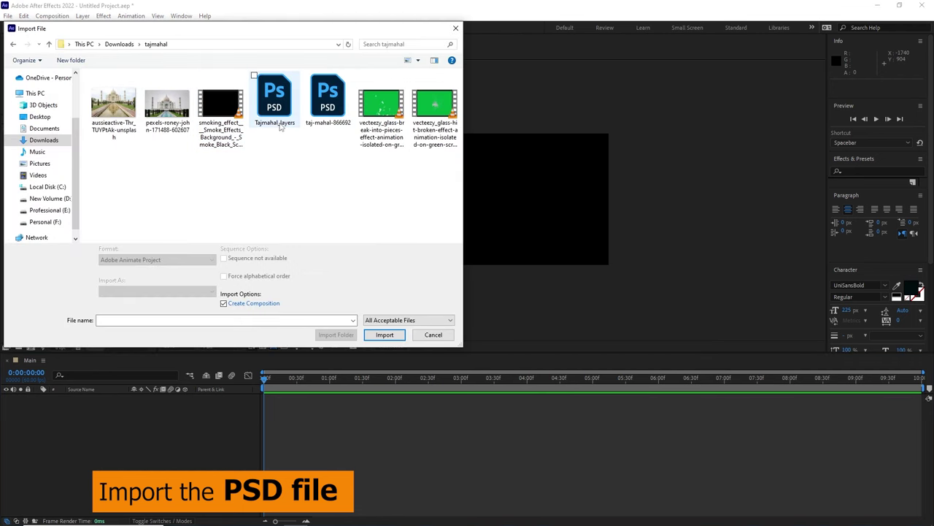
click(280, 124)
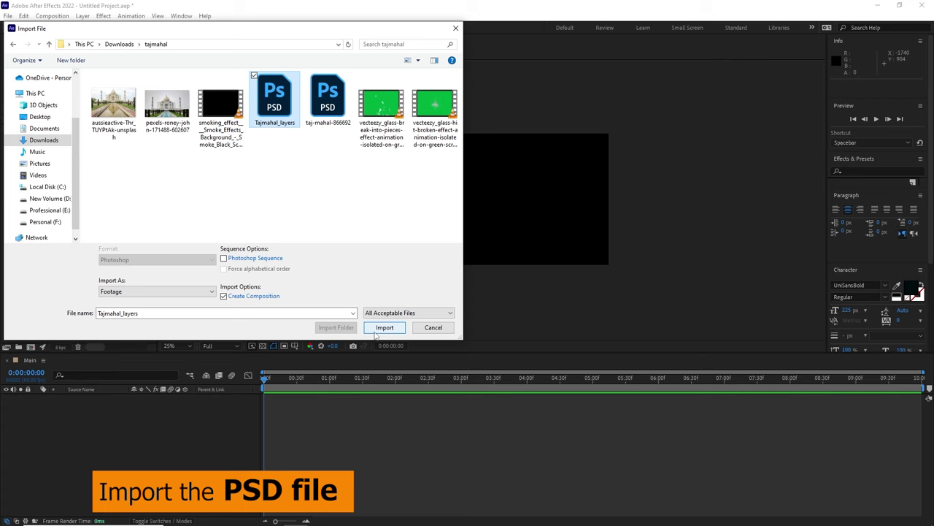
click(379, 329)
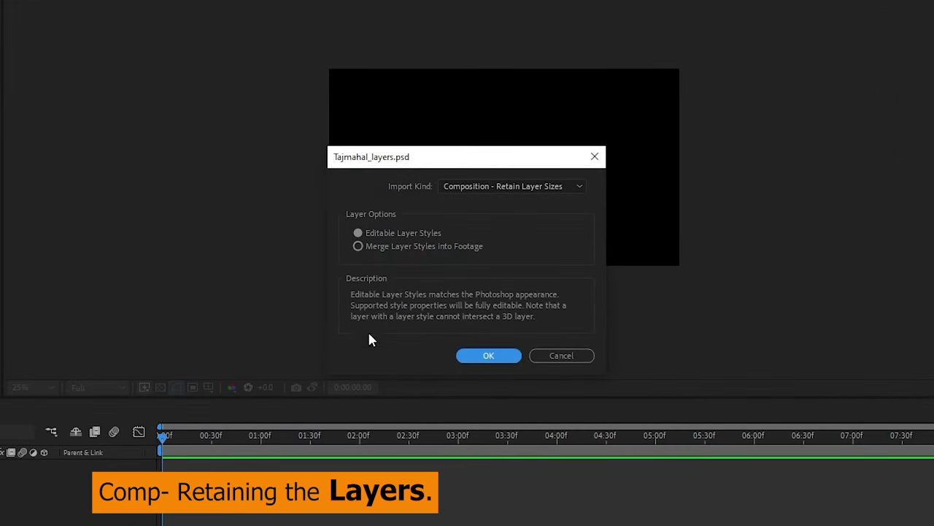
click(479, 189)
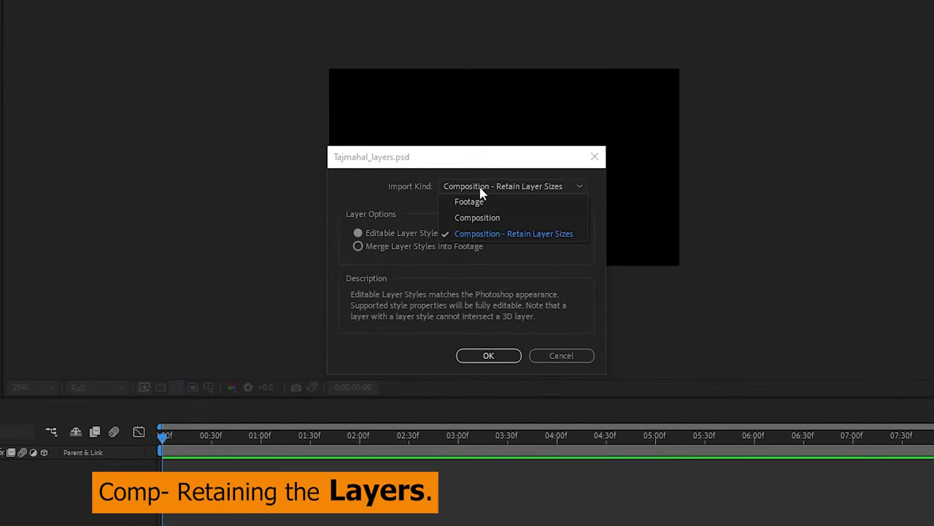
click(480, 191)
click(478, 191)
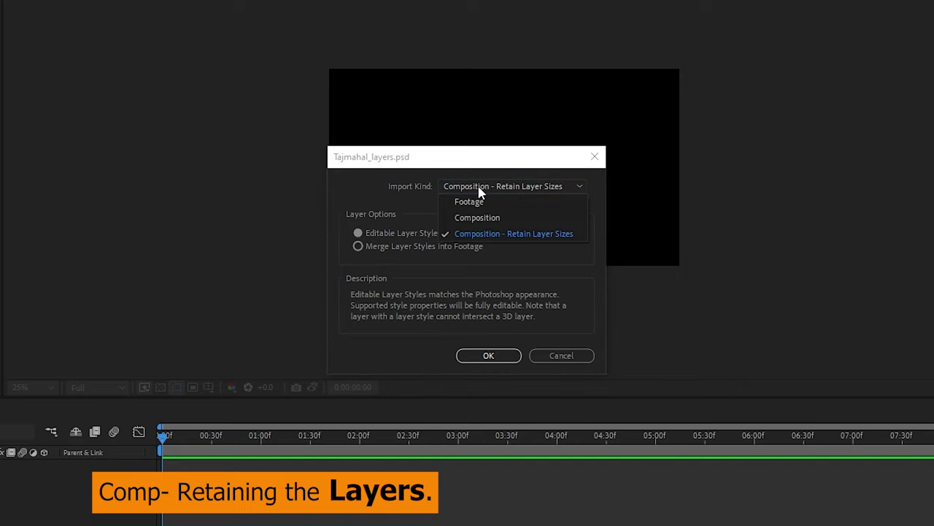
click(467, 237)
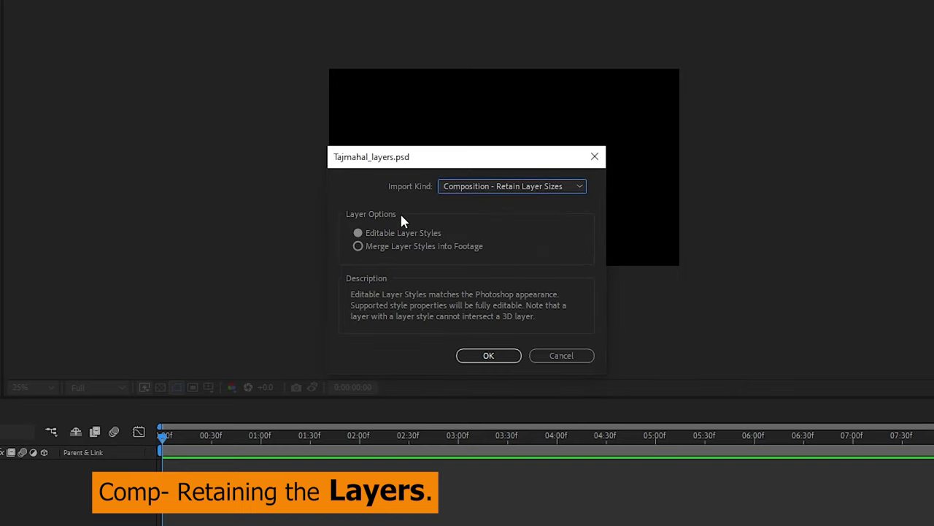
click(487, 357)
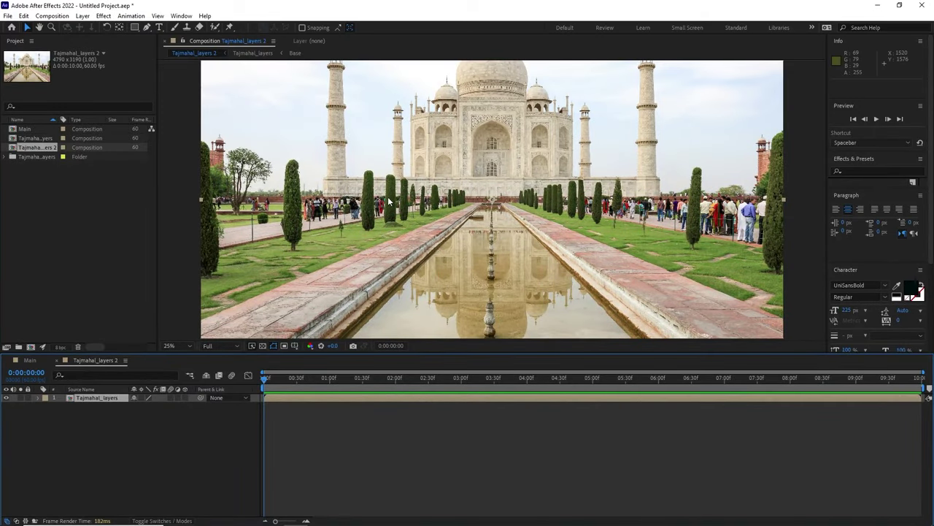
Step: Open the Tajmahal_layers composition and hide the Pillar_04 through Pillar_01 layers
key(comma)
mouse_move(265, 378)
mouse_down()
mouse_move(279, 377)
mouse_move(248, 383)
mouse_up()
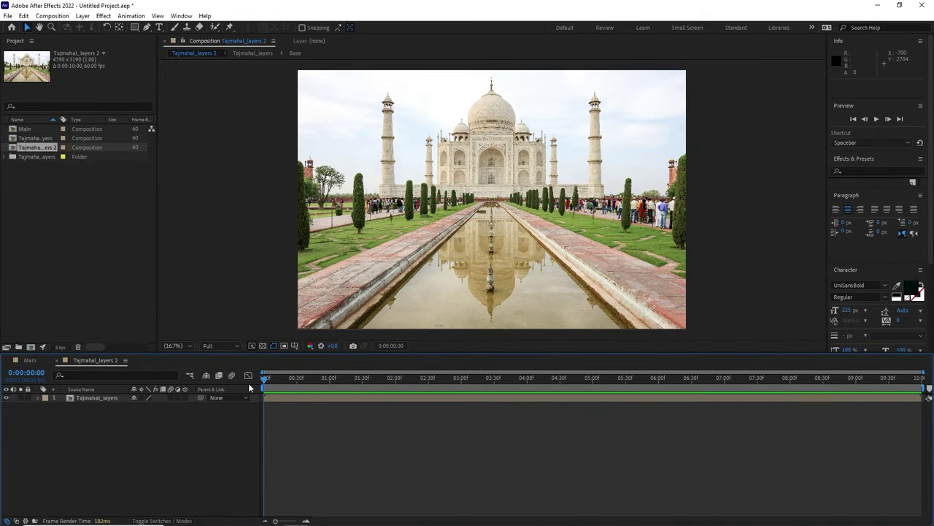
click(95, 398)
double_click(110, 433)
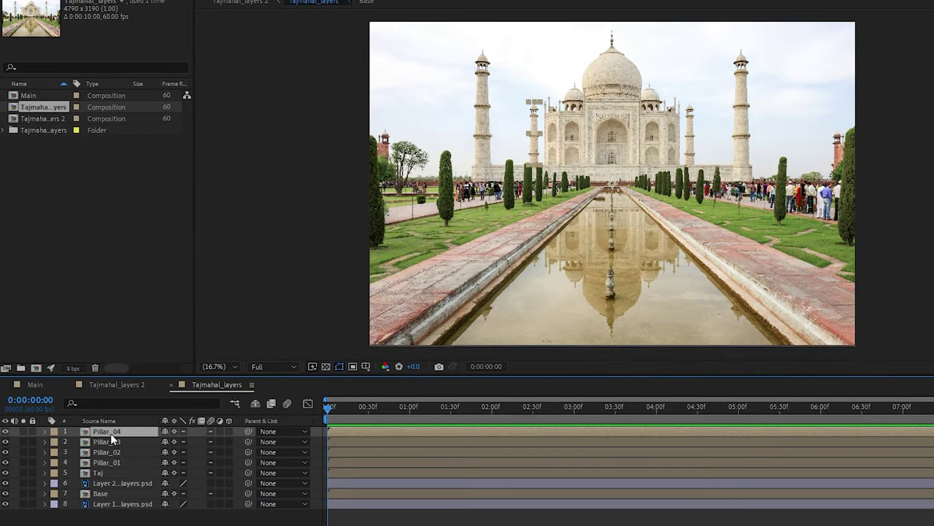
click(6, 431)
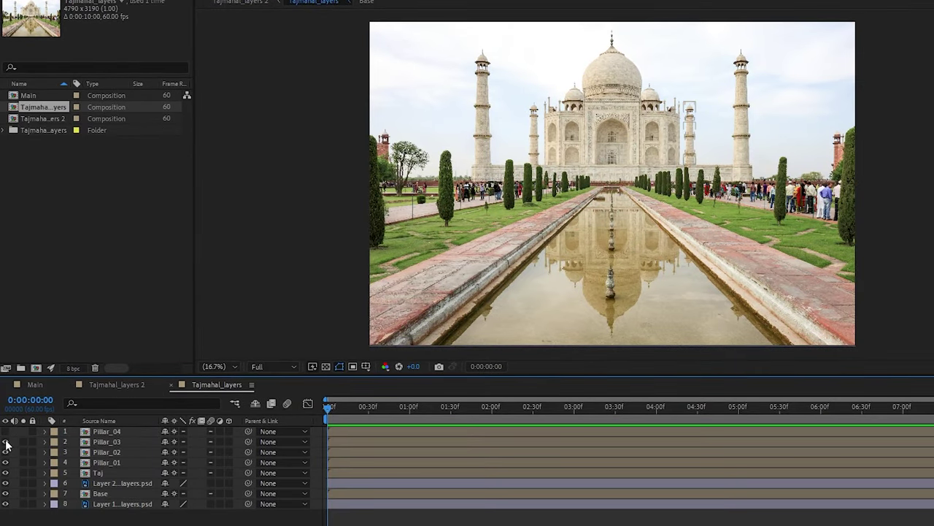
click(5, 442)
click(5, 452)
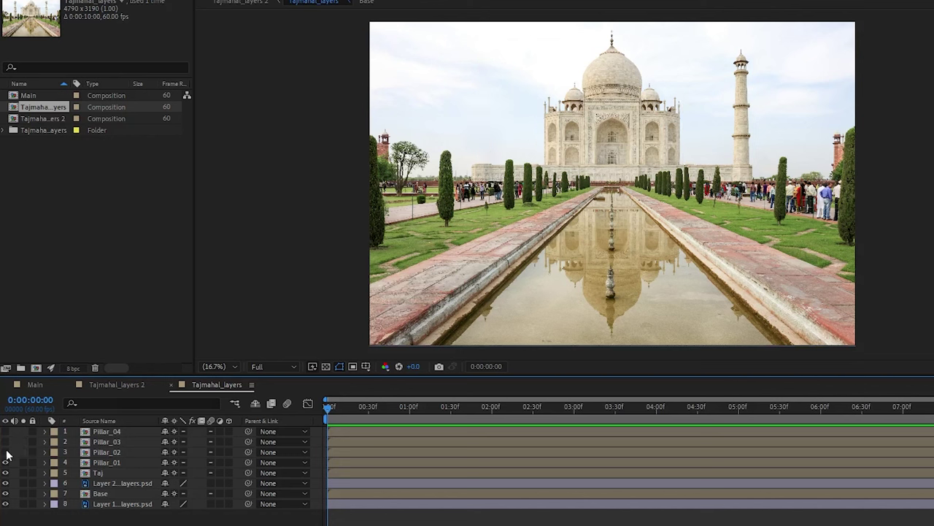
click(6, 462)
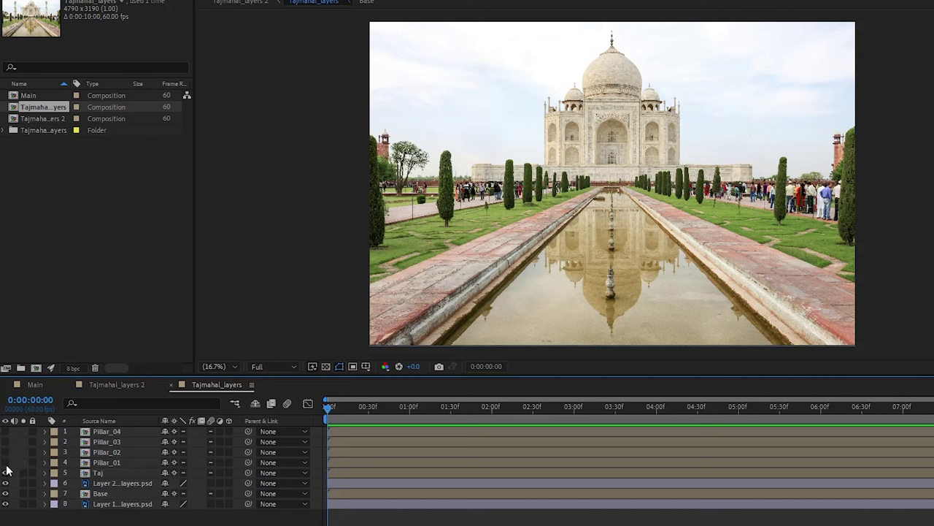
Step: Select all four Pillar layers and inspect the Taj, Layer 2 and Base layers' visibility
click(110, 465)
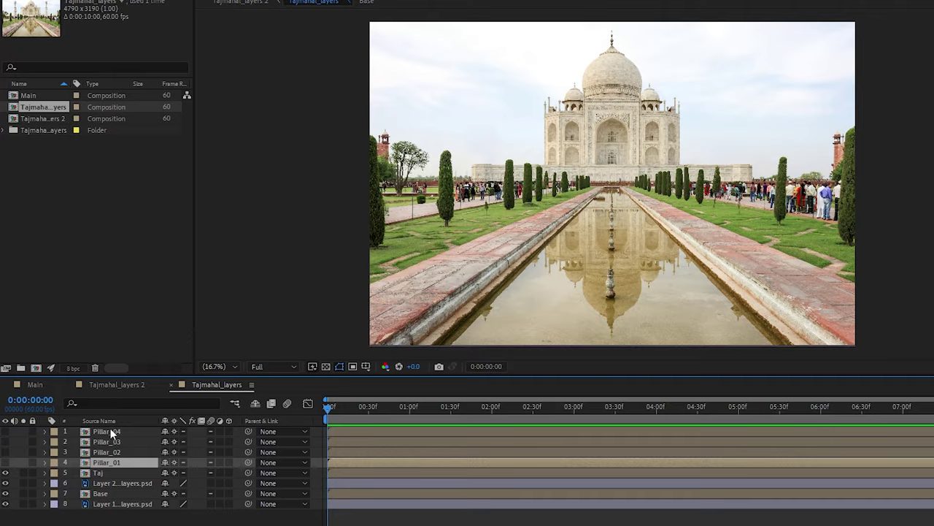
shift+click(111, 431)
click(6, 472)
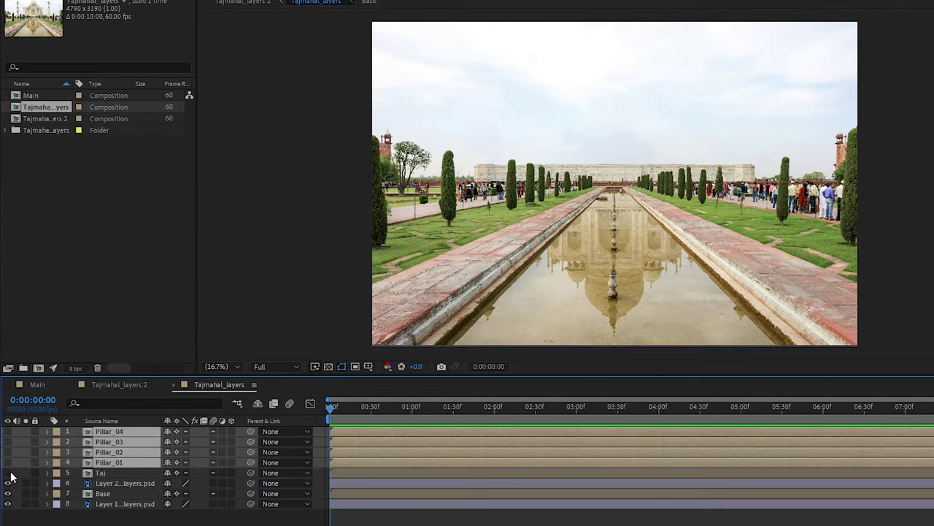
click(7, 483)
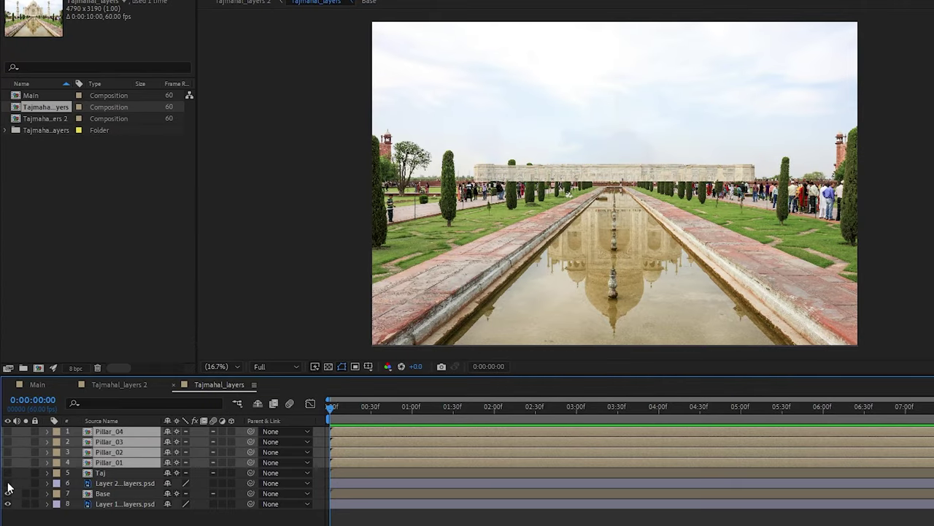
click(8, 483)
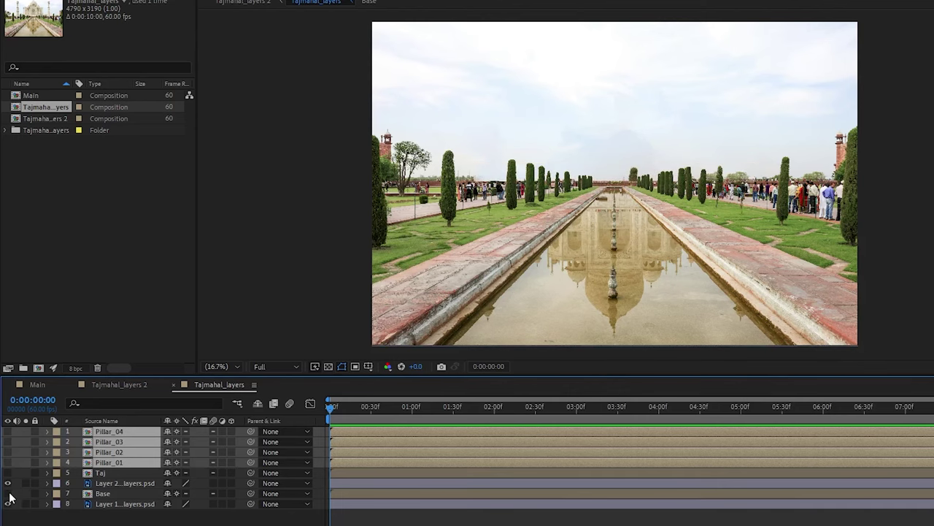
click(8, 493)
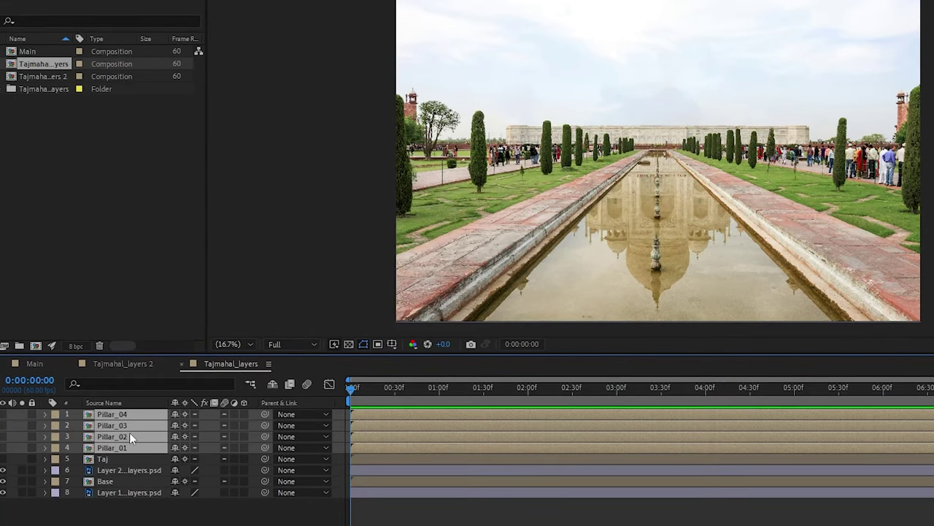
Step: Move the four Pillar layers below Base and make them visible again
drag(129, 433, 125, 485)
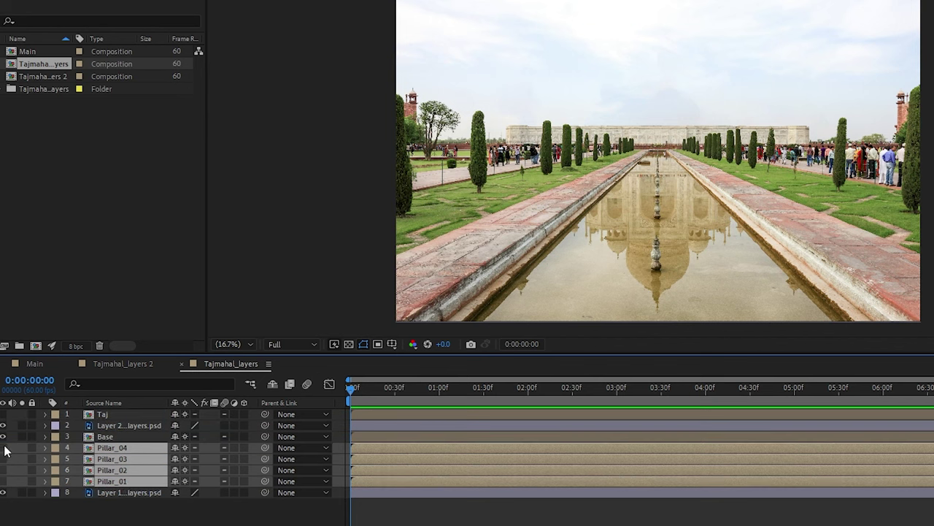
click(4, 448)
click(113, 493)
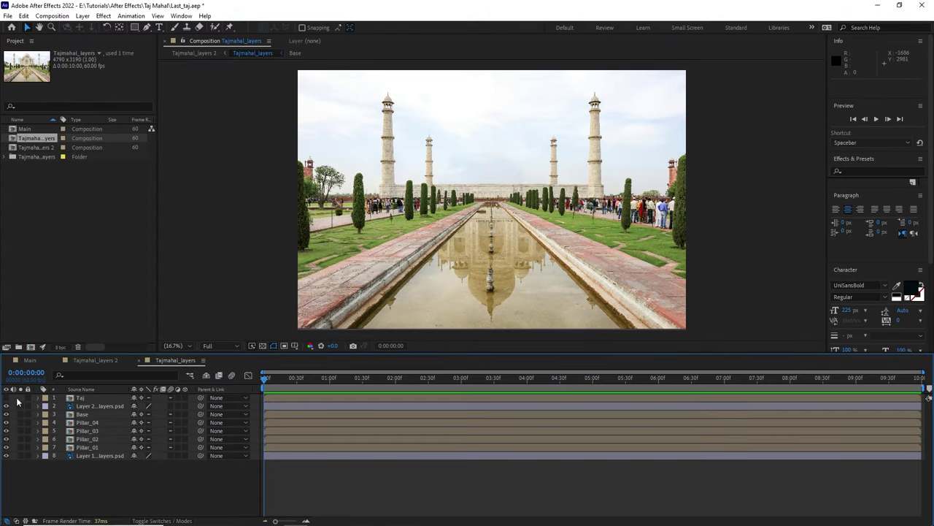
Step: Leave the Taj layer hidden and switch on the Base layer's 3D Layer switch
click(6, 398)
click(6, 398)
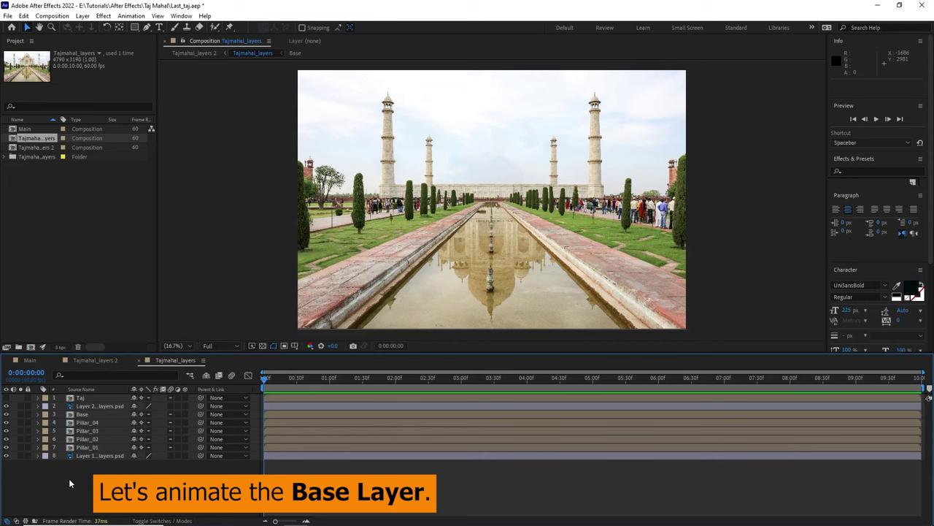
click(7, 398)
click(81, 399)
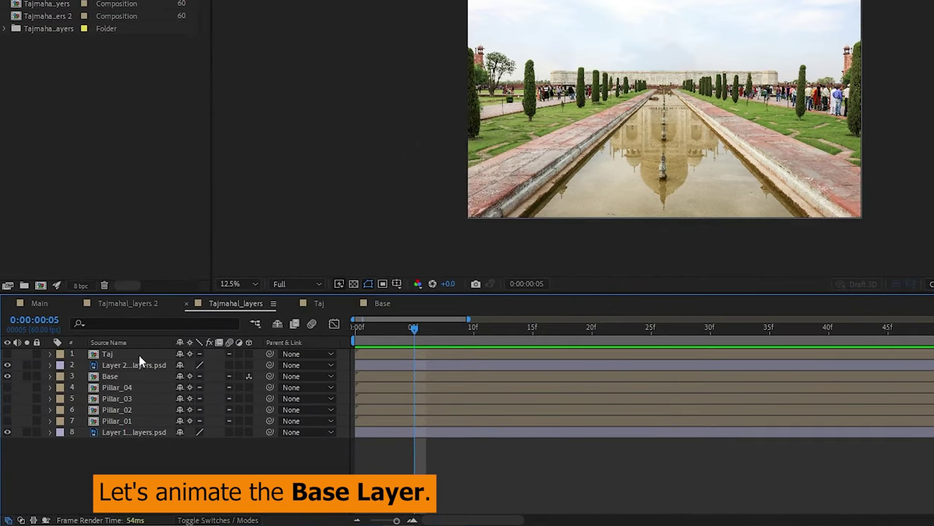
click(108, 376)
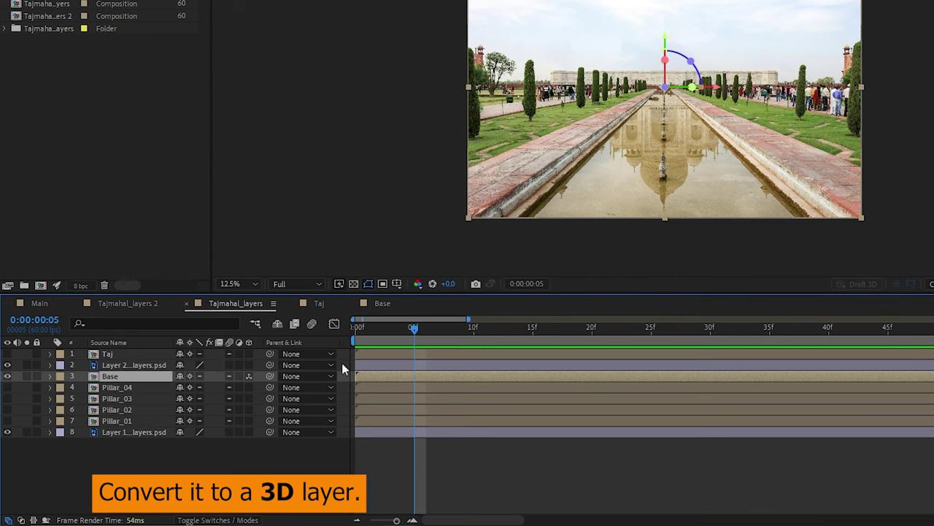
click(250, 376)
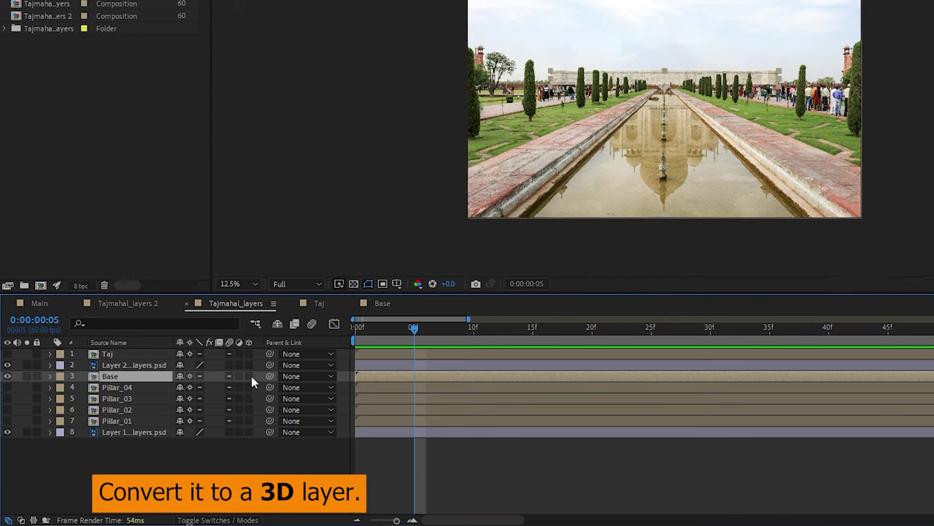
click(250, 376)
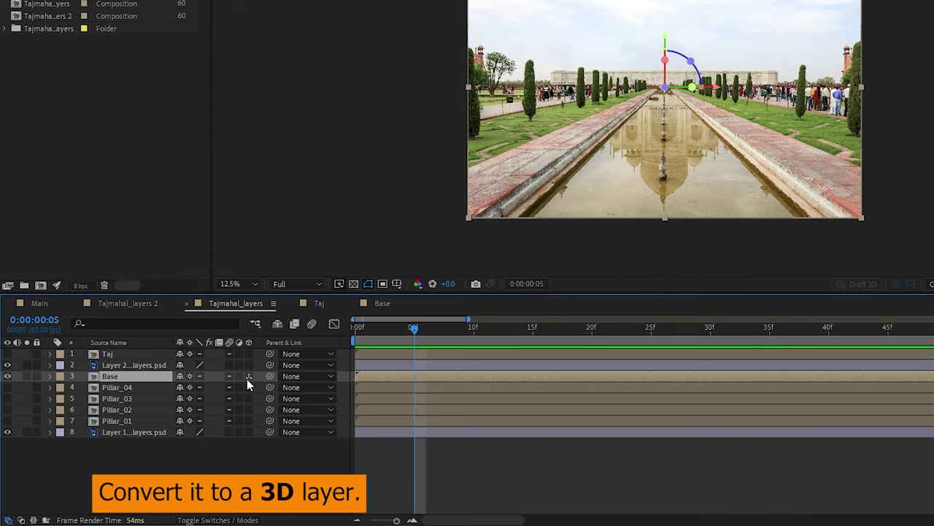
Step: Keyframe Base Position at 2395, 1595, 0 on 5f and raised on 0f, then select both keys
key(p)
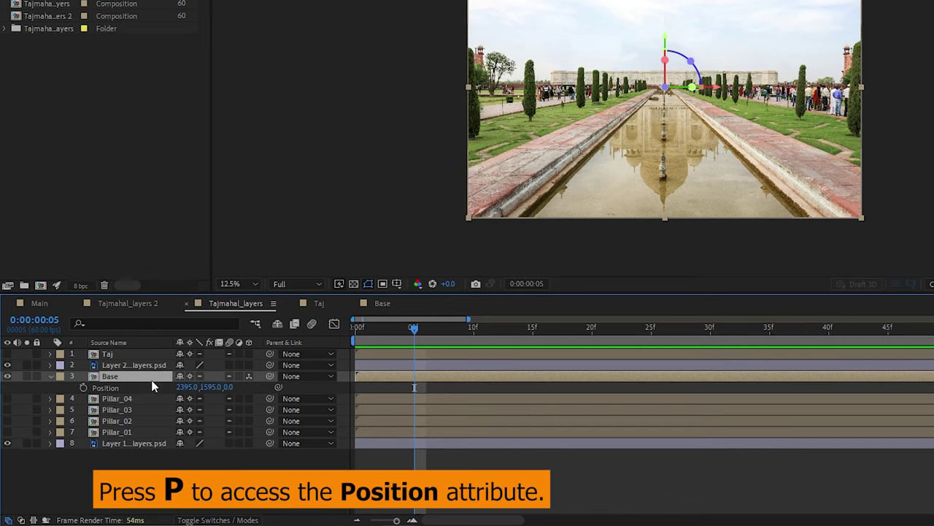
click(84, 387)
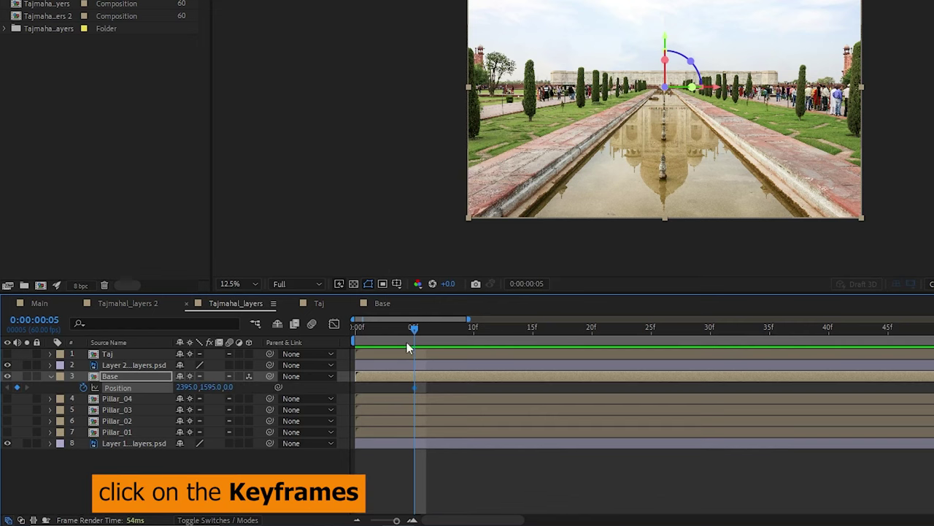
drag(413, 330, 337, 338)
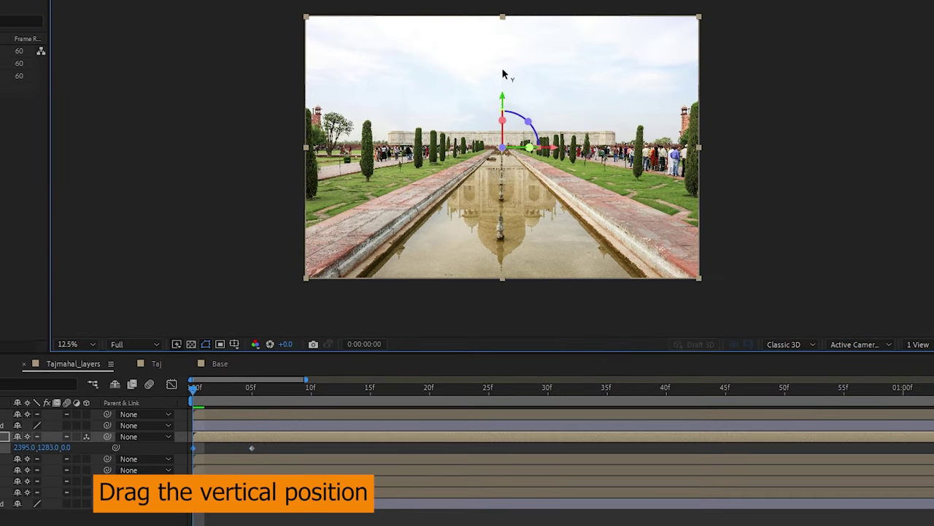
drag(502, 102, 501, 9)
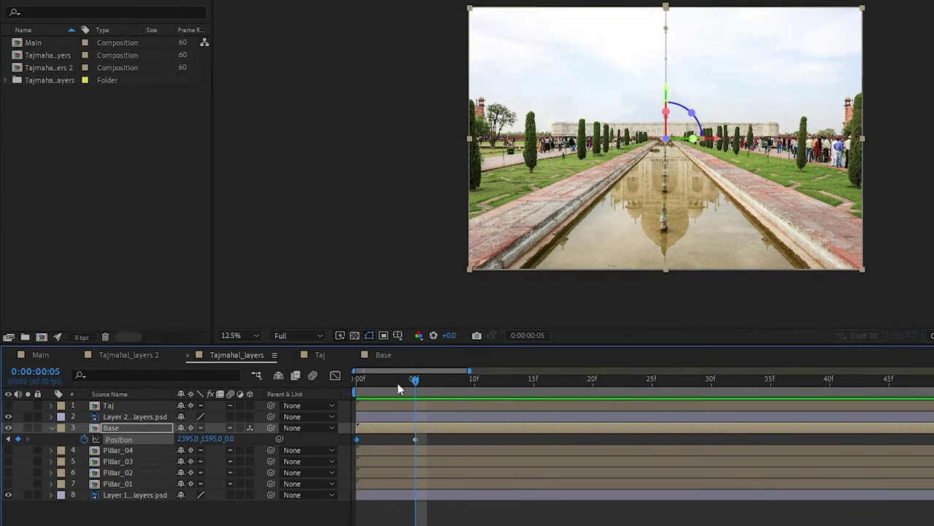
mouse_move(397, 383)
mouse_down()
mouse_move(377, 394)
mouse_move(415, 392)
mouse_up()
drag(428, 438, 352, 445)
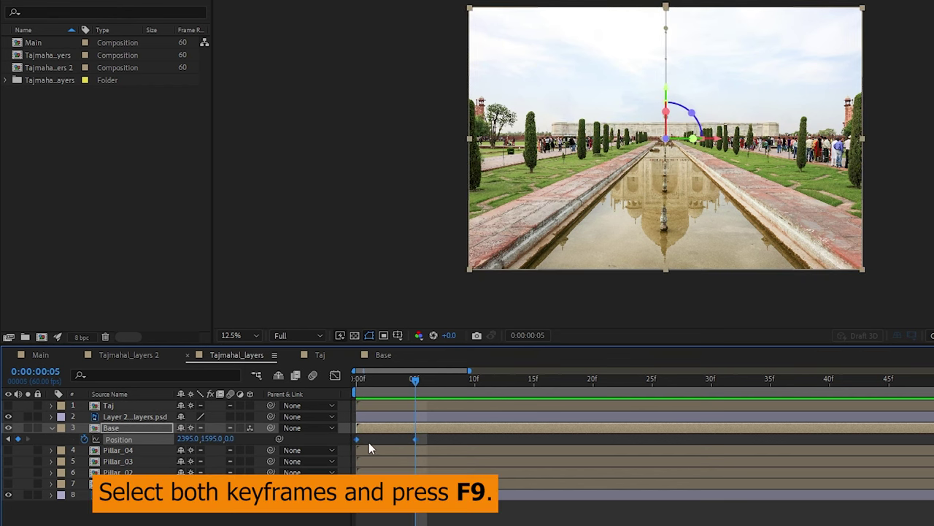
Step: Easy Ease the Base Position keys, pull the speed curve to peak early (~60% influence), and preview
key(F9)
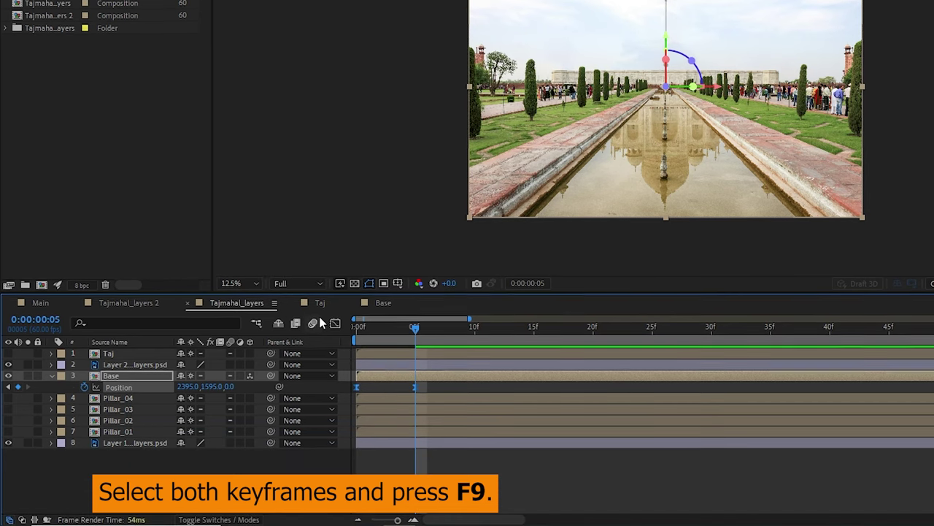
click(335, 322)
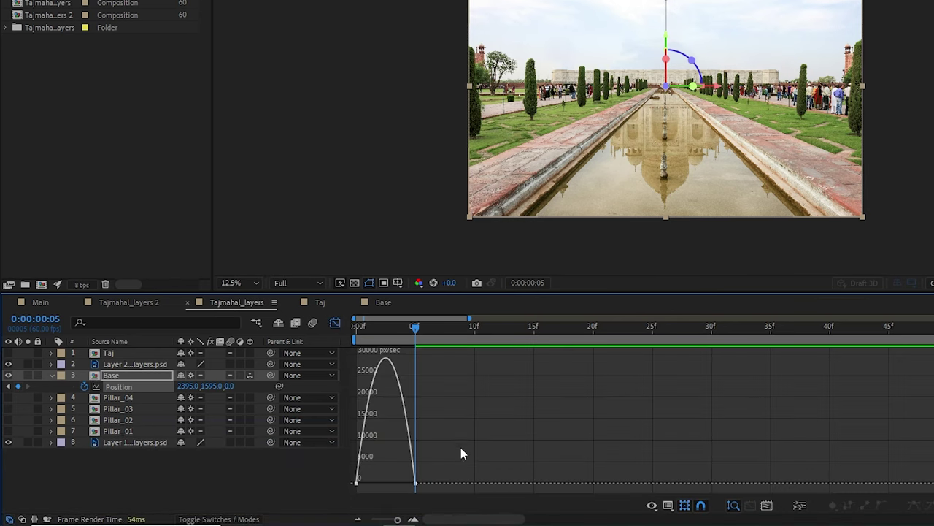
drag(461, 447, 350, 488)
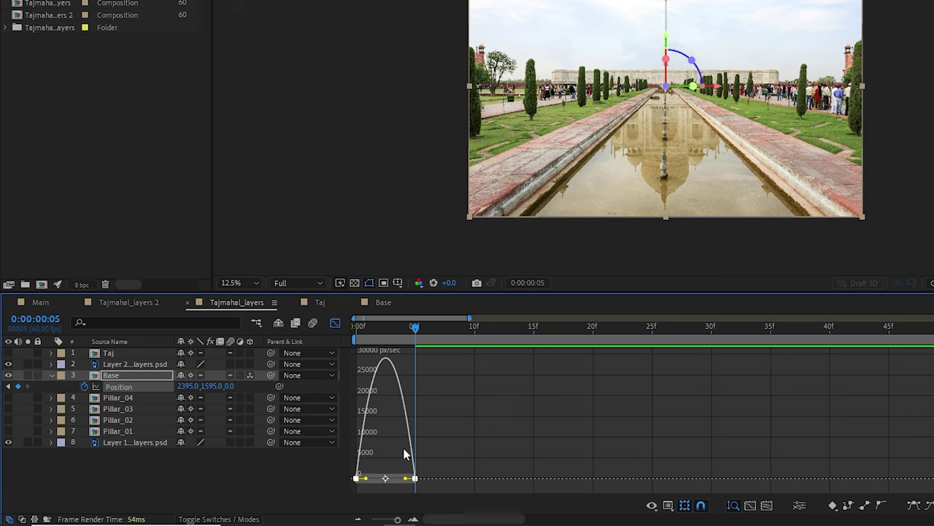
drag(406, 478, 376, 480)
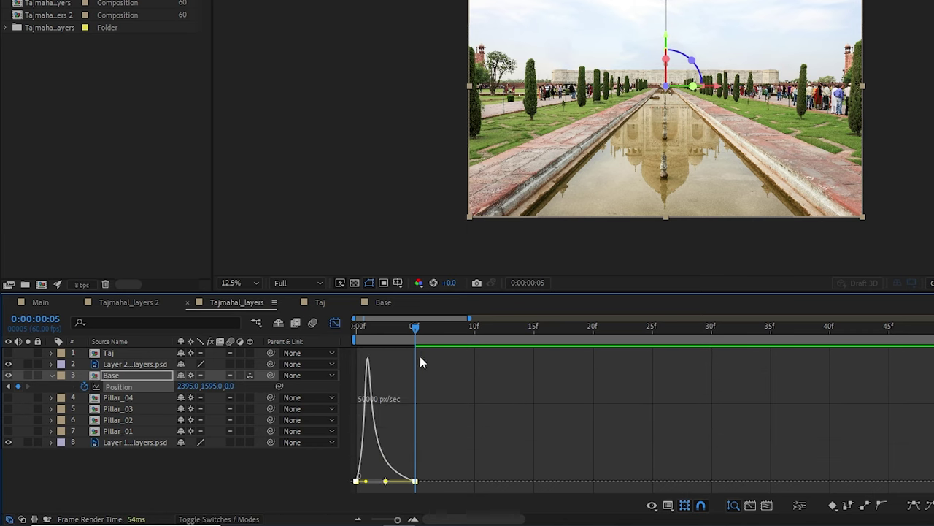
drag(413, 326, 368, 327)
key(space)
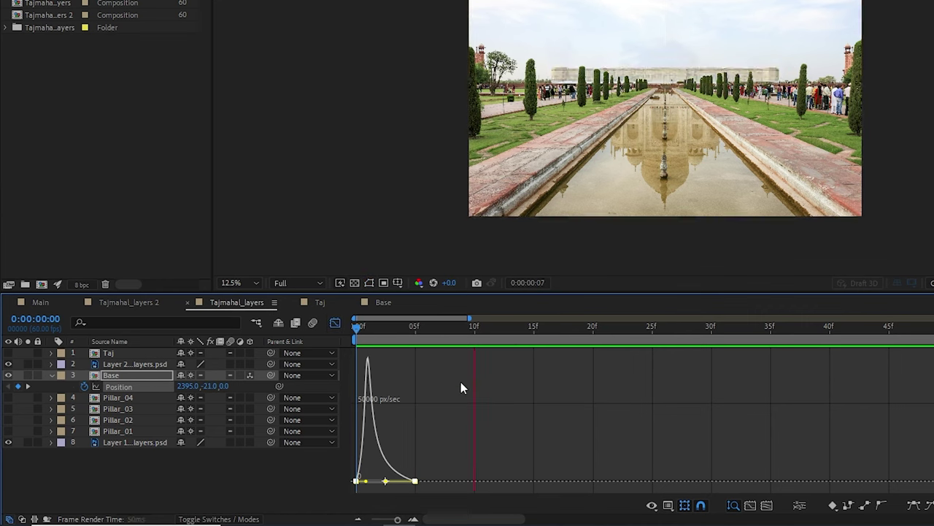
click(335, 322)
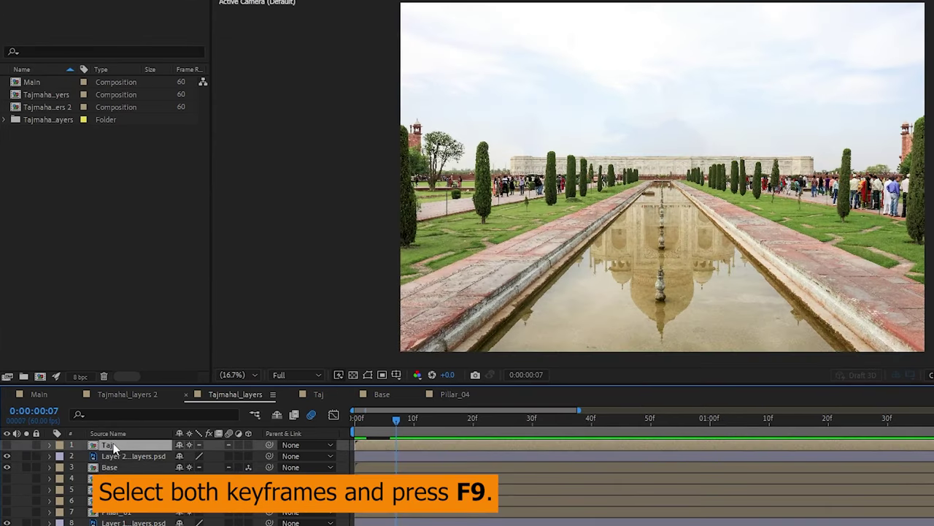
Step: Show and open the Taj precomp, make Layer 2 copy 3D, and expand its properties
click(6, 446)
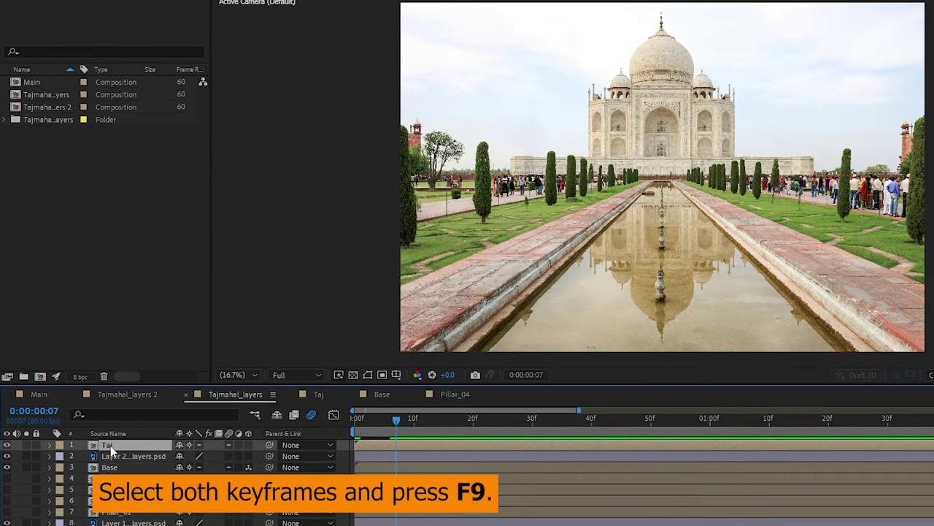
double_click(111, 449)
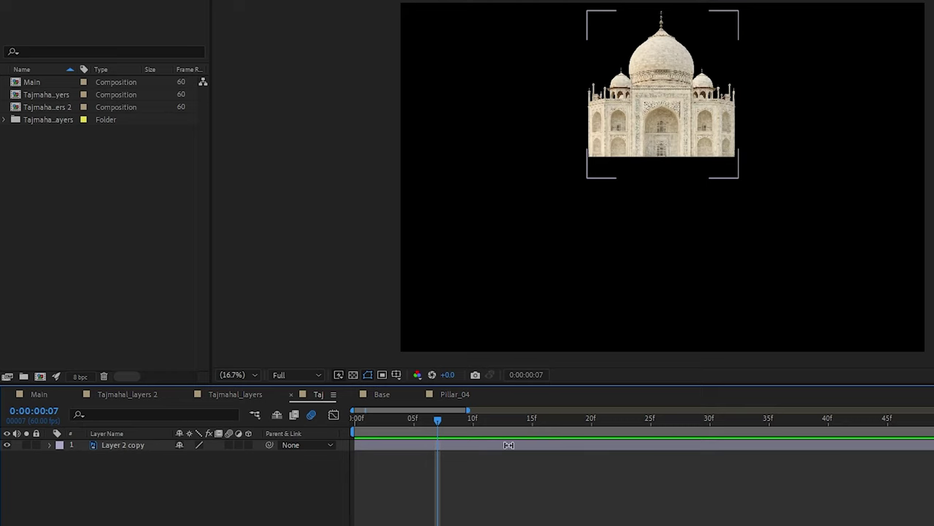
click(150, 447)
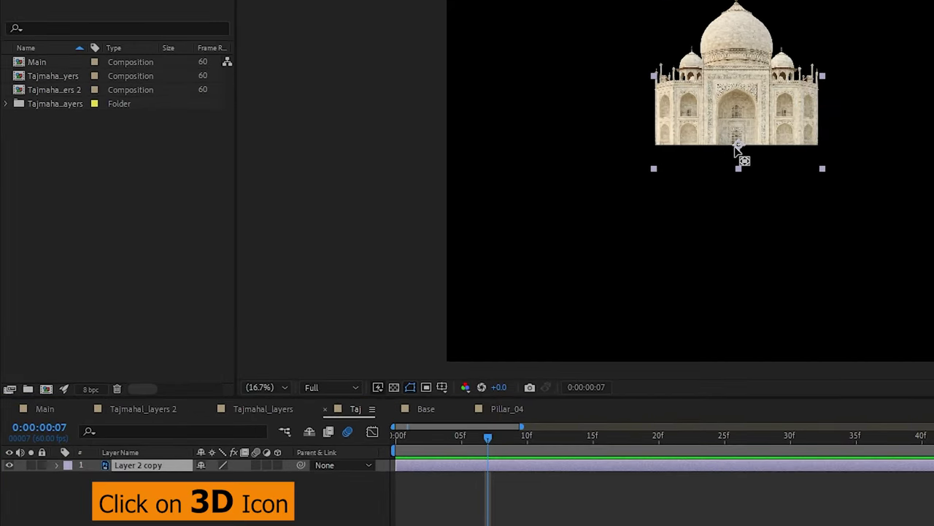
click(278, 465)
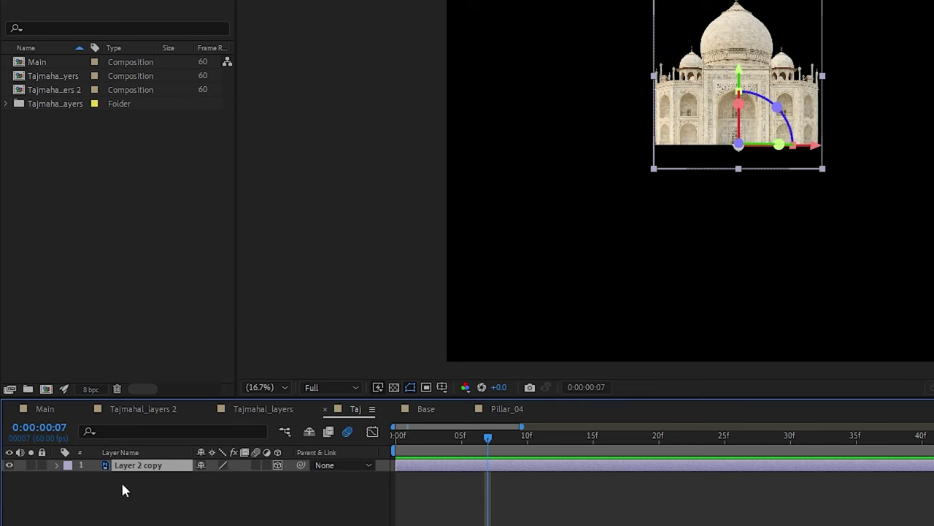
key(p)
key(p)
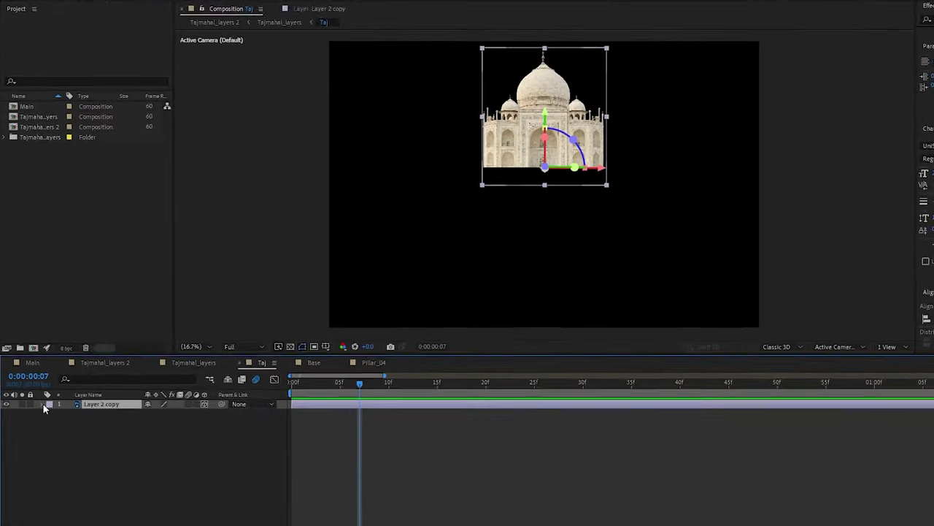
click(45, 412)
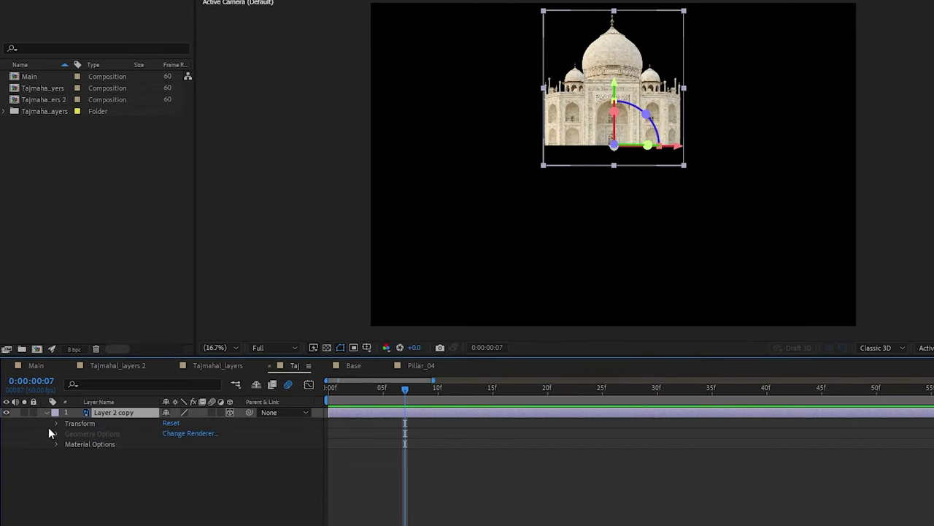
Step: Enable keyframing for Layer 2 copy's Orientation and X, Y, Z Rotation
click(56, 424)
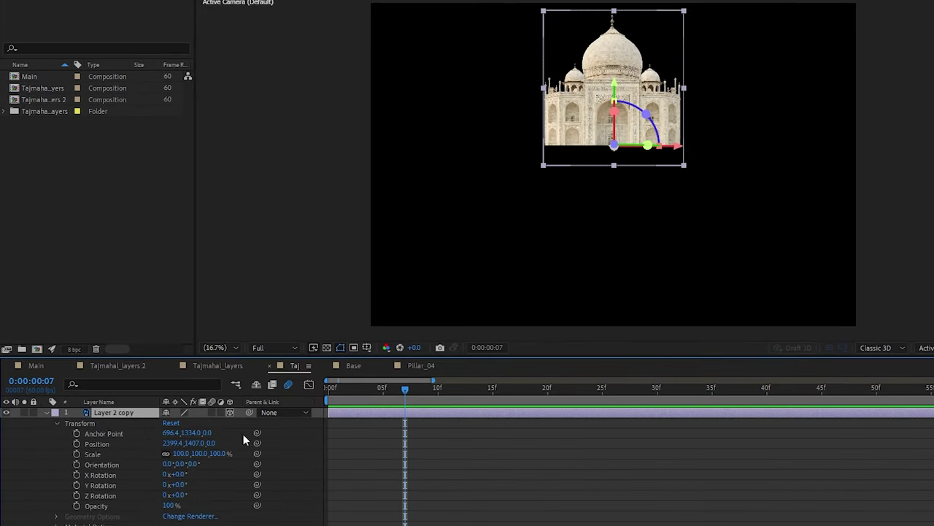
click(76, 465)
click(77, 474)
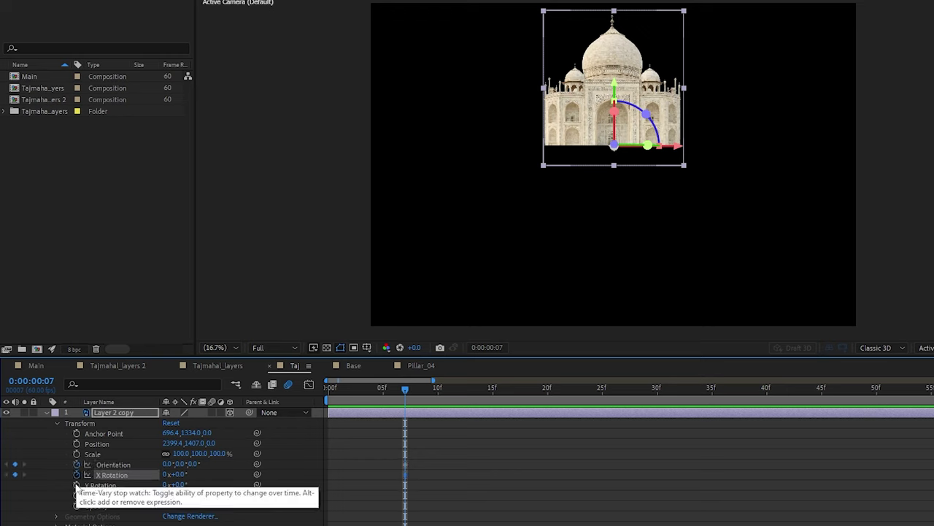
click(76, 485)
click(76, 495)
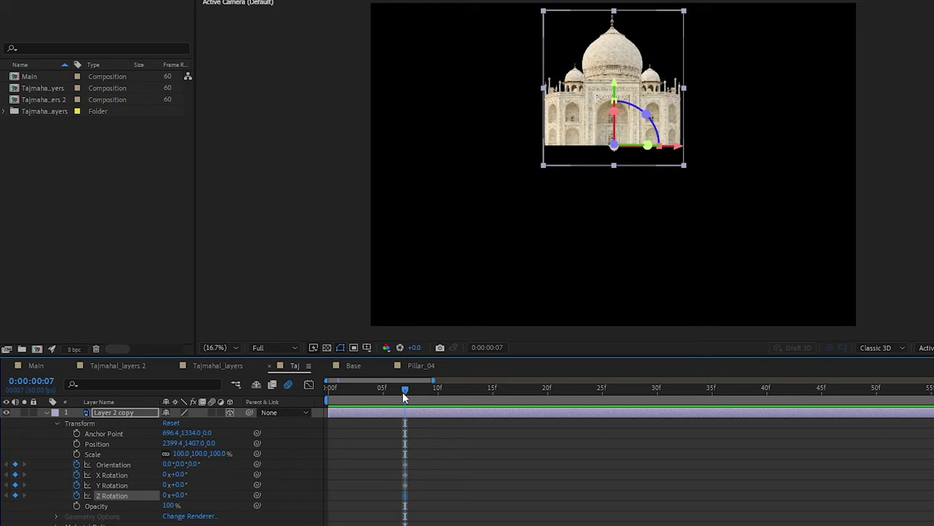
Step: At frame 5 set X Rotation to -90° and keyframe Orientation, Y and Z Rotation, then go to frame 7
click(383, 391)
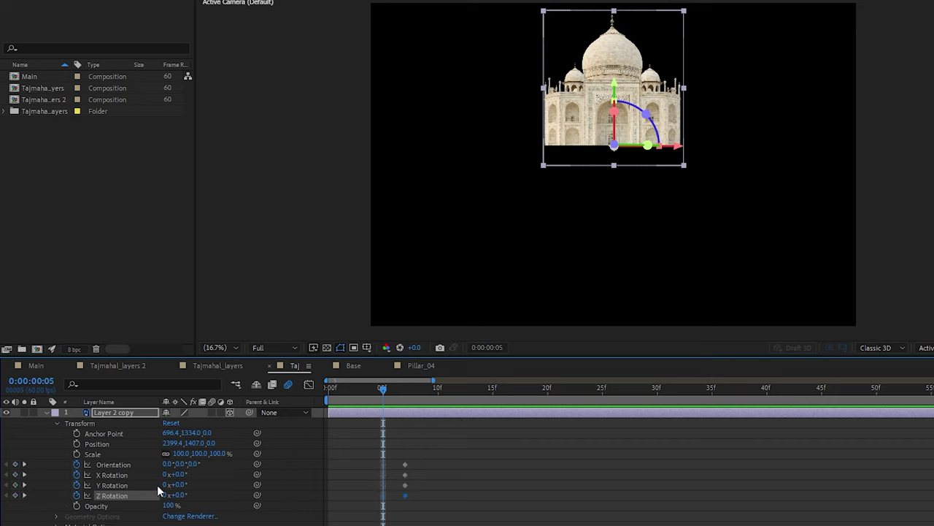
mouse_move(181, 476)
mouse_down()
mouse_move(194, 474)
mouse_move(178, 476)
mouse_up()
mouse_move(167, 481)
mouse_down()
mouse_move(132, 484)
mouse_move(137, 473)
mouse_move(135, 484)
mouse_up()
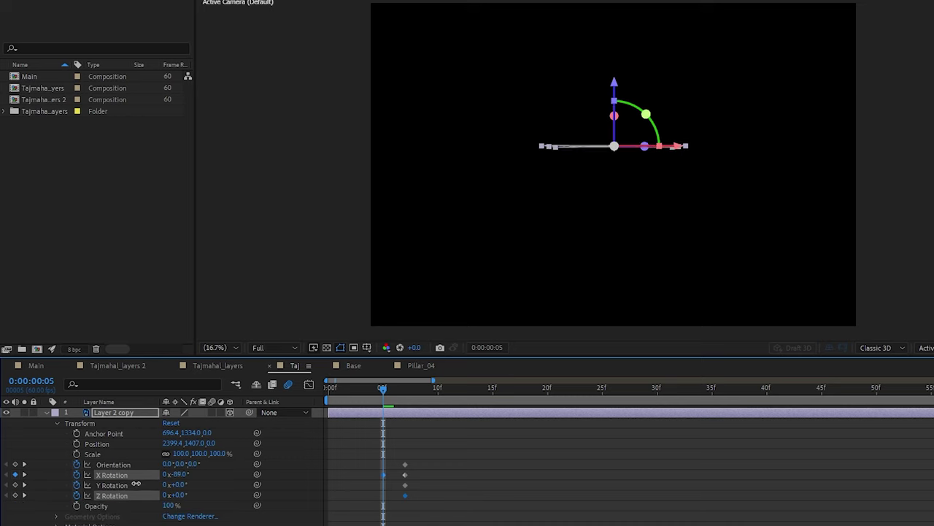
click(180, 473)
text(-90)
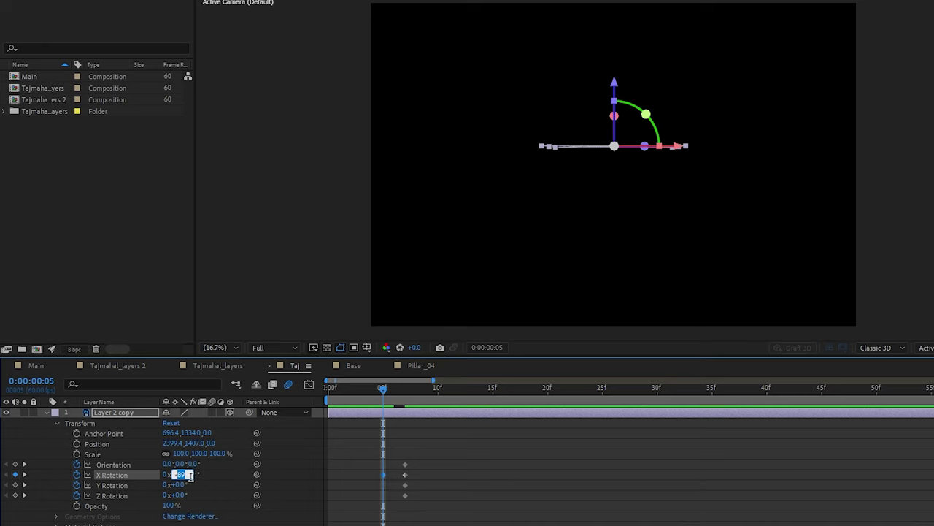
click(210, 478)
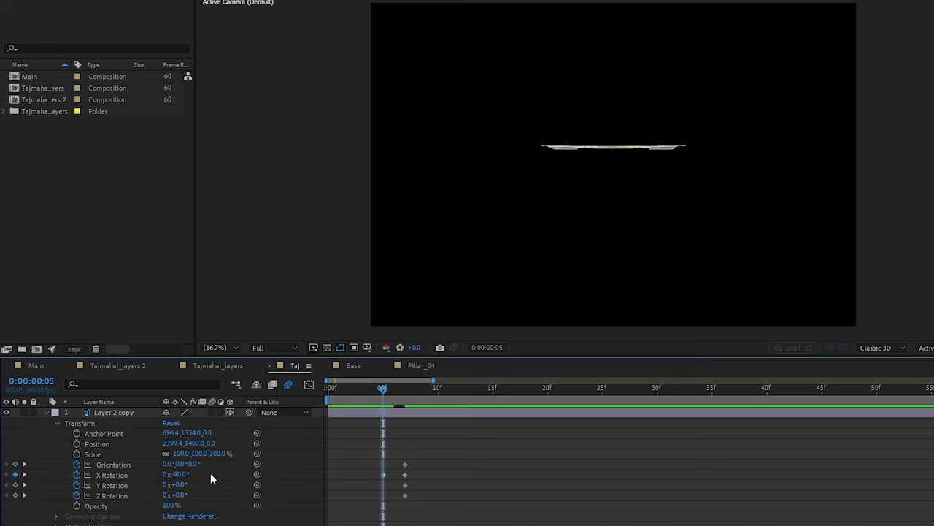
click(15, 464)
click(15, 485)
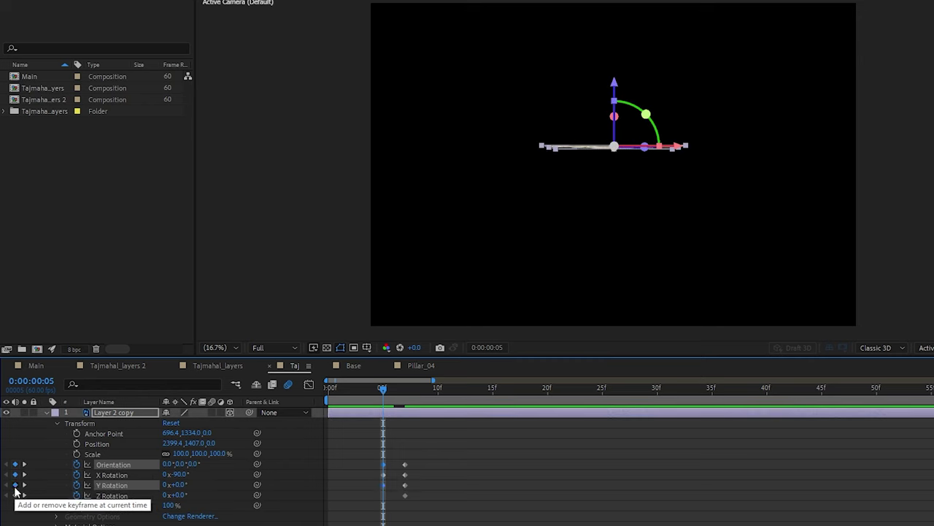
click(16, 495)
drag(383, 391, 403, 392)
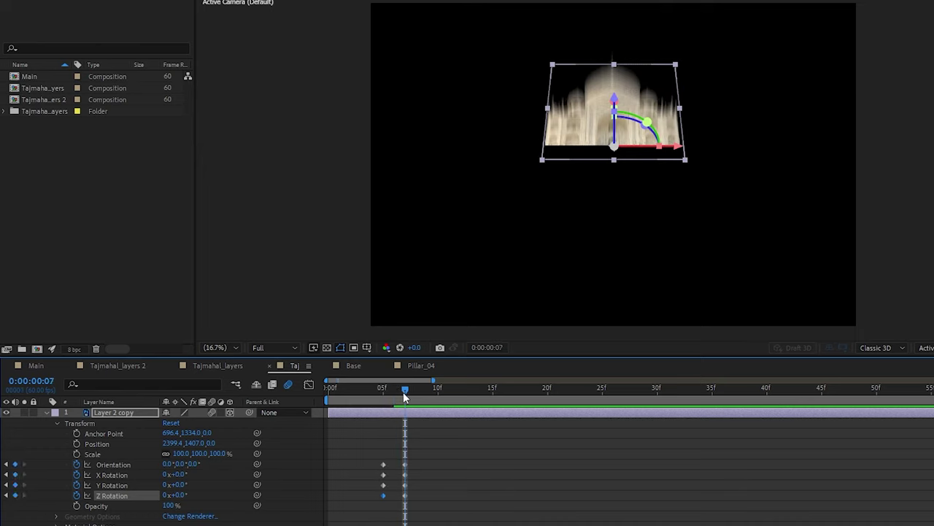
Step: Keyframe the Taj's Scale at 100% on frames 5 and 7 and 115% on frame 6
click(417, 467)
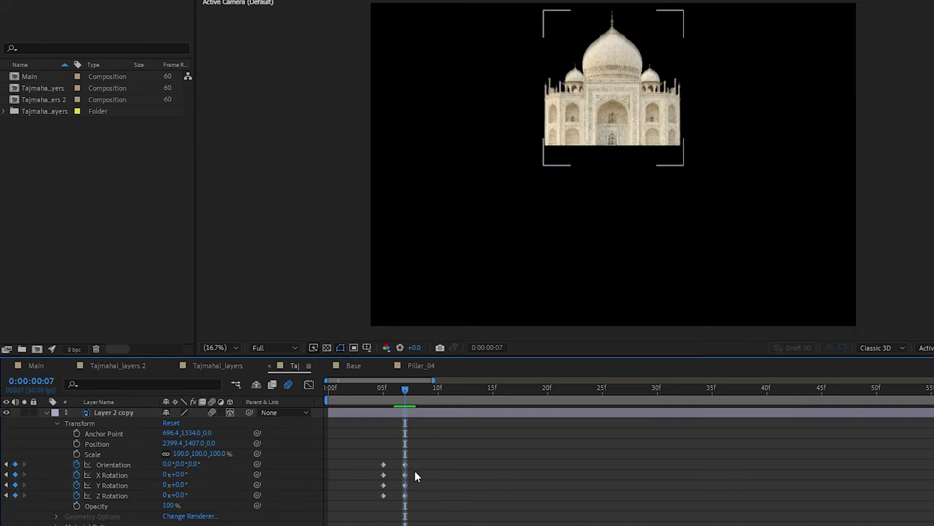
drag(405, 388, 383, 393)
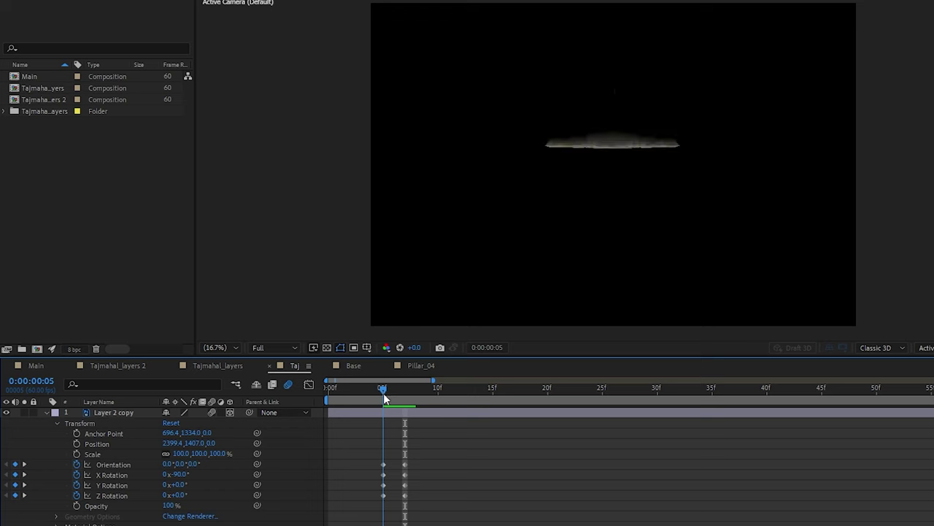
click(400, 398)
click(76, 454)
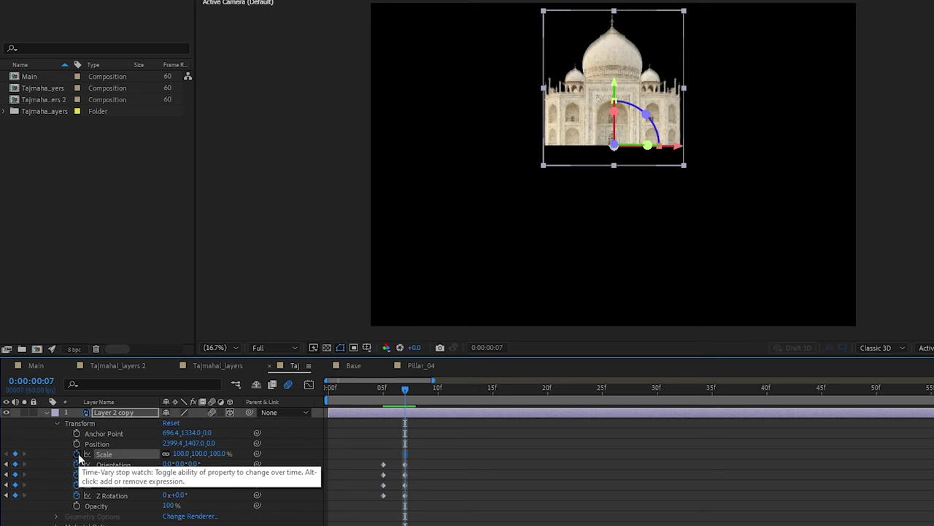
click(385, 395)
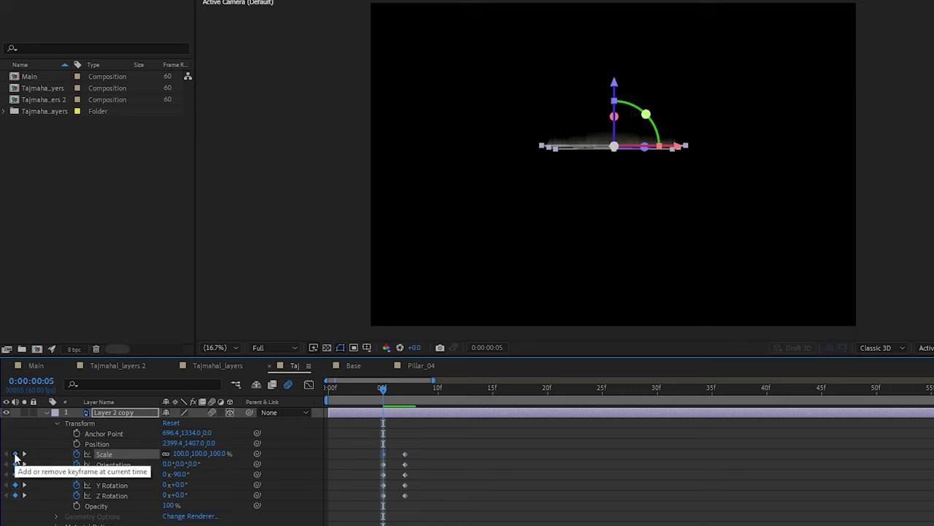
click(392, 388)
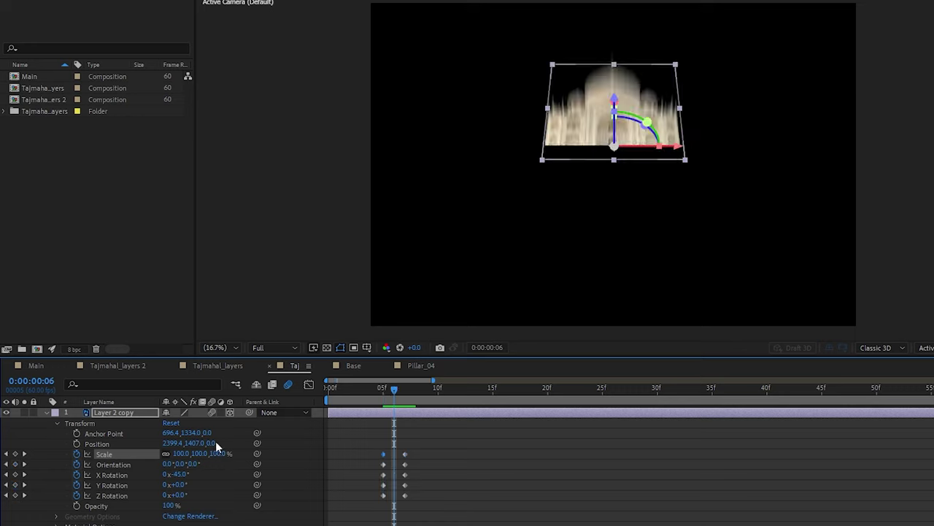
click(183, 453)
text(115)
click(280, 449)
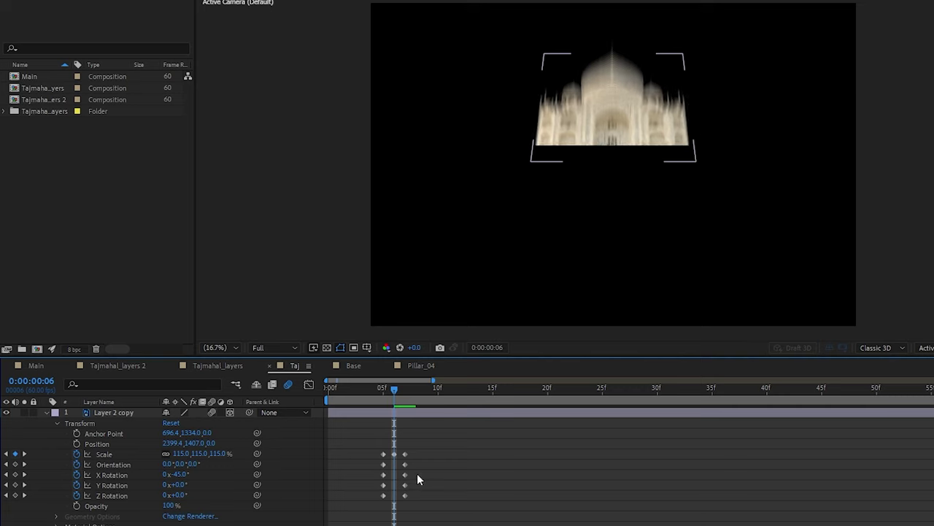
Step: Delete the unused Y Rotation, Z Rotation and Orientation keyframes
drag(420, 481, 377, 499)
key(Delete)
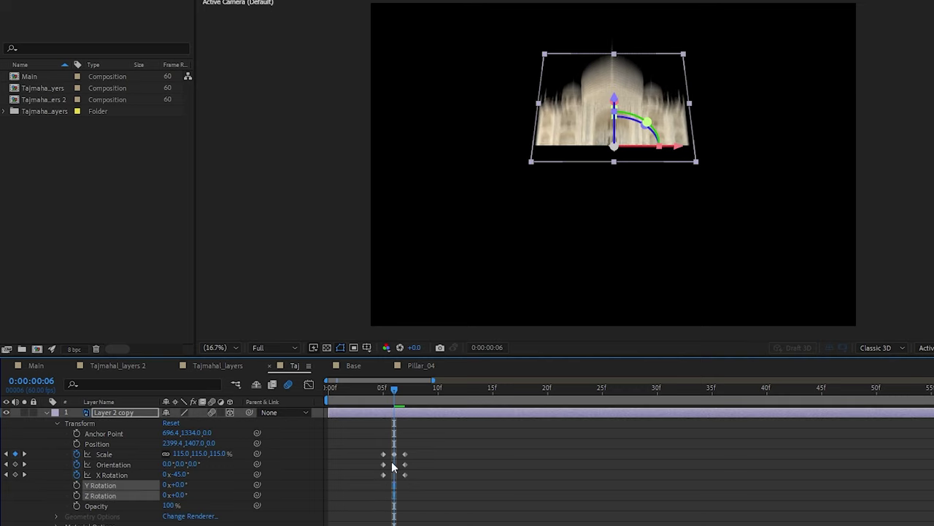
drag(416, 459, 374, 468)
key(Delete)
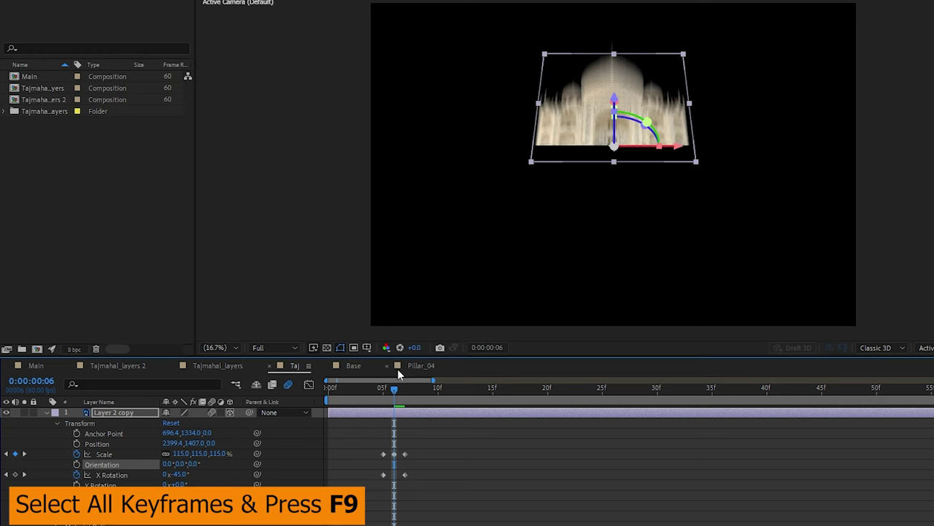
Step: Apply Easy Ease to all the Taj's keyframes and adjust their influence in the Graph Editor
drag(383, 391, 409, 393)
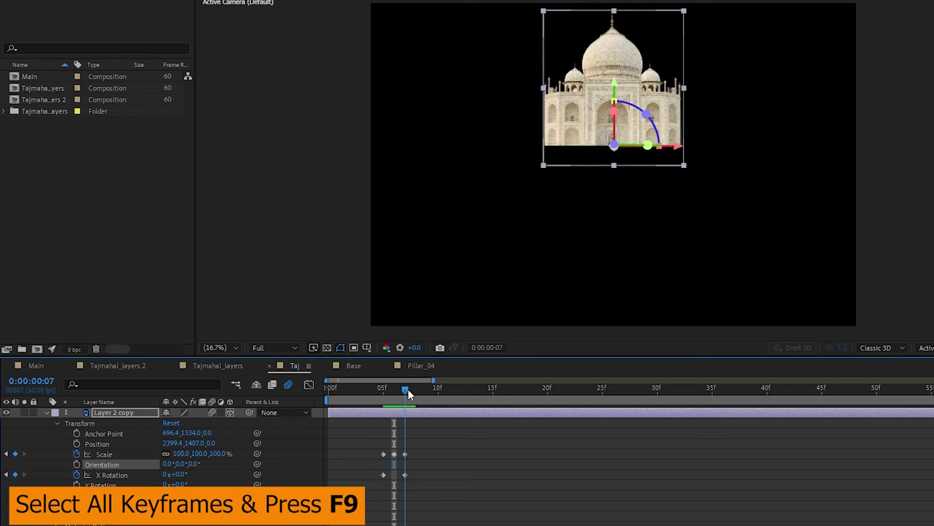
drag(423, 444, 384, 470)
key(F9)
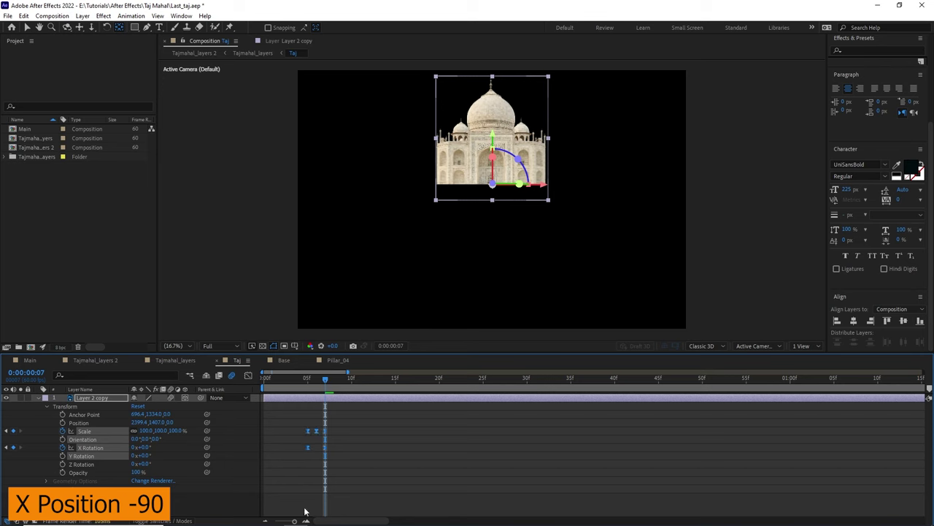
click(249, 376)
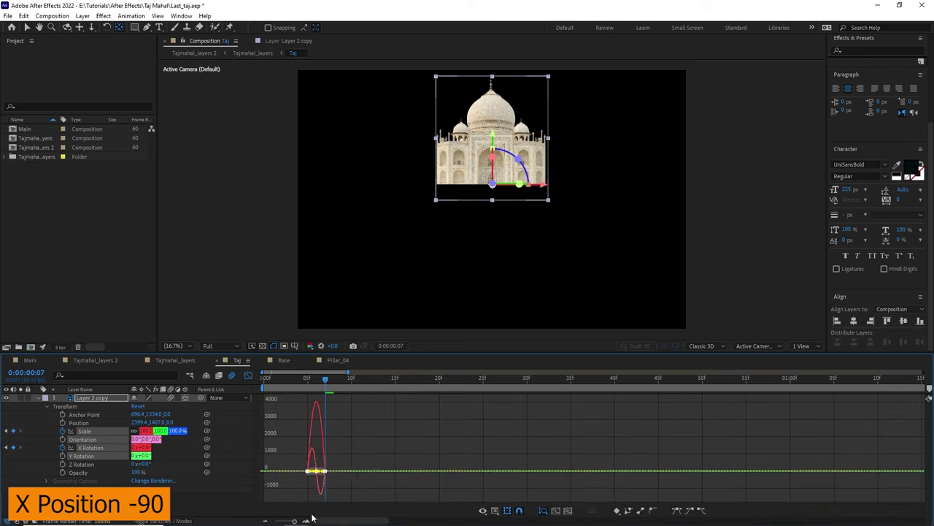
drag(294, 520, 296, 521)
drag(407, 473, 400, 477)
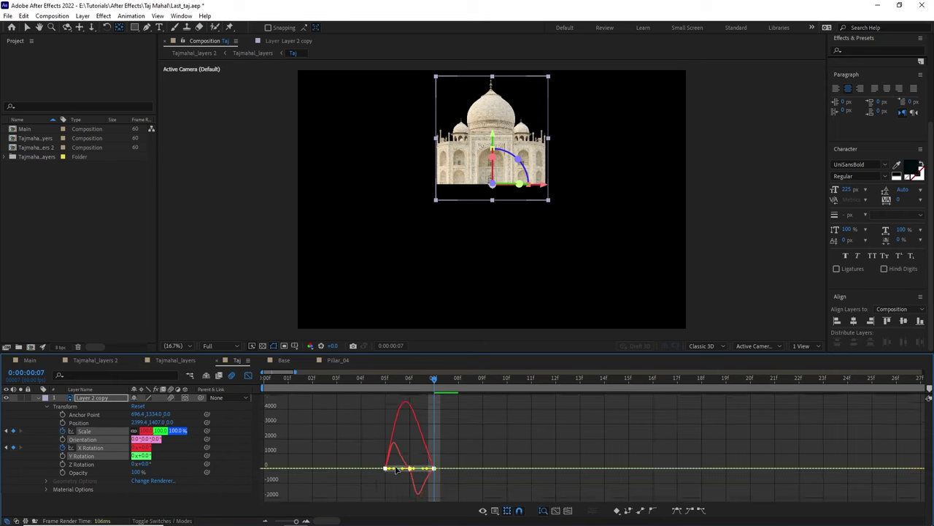
drag(392, 473, 393, 469)
click(250, 376)
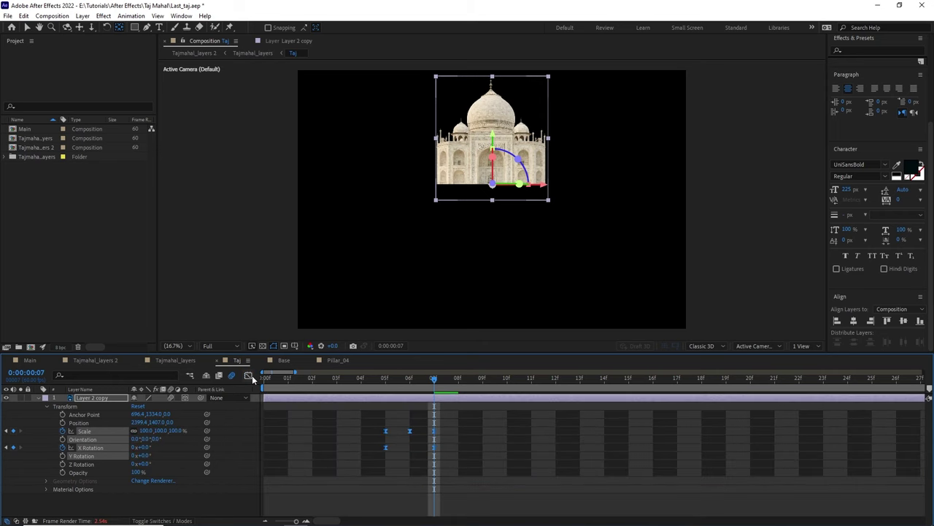
Step: Drag the later Scale and X Rotation keyframes right to slow the flip
drag(294, 522, 274, 521)
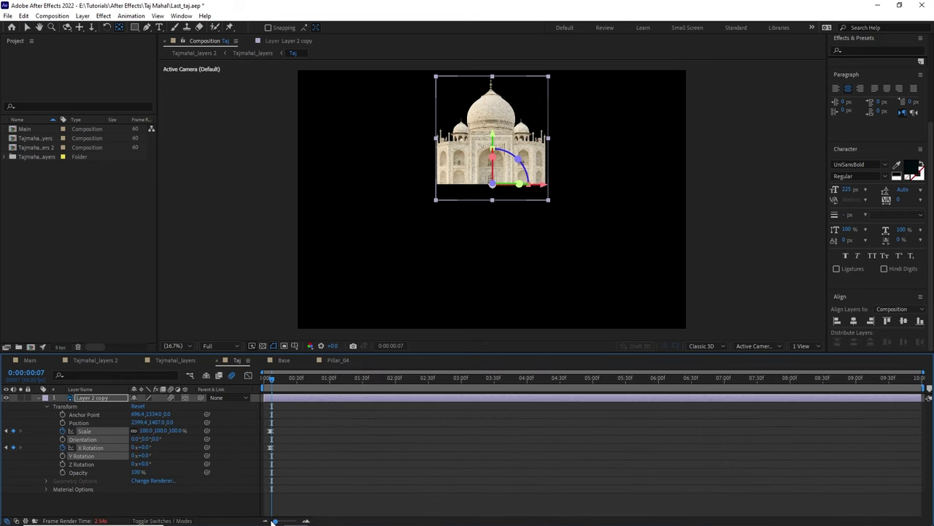
double_click(274, 398)
scroll(293, 457, up, 3)
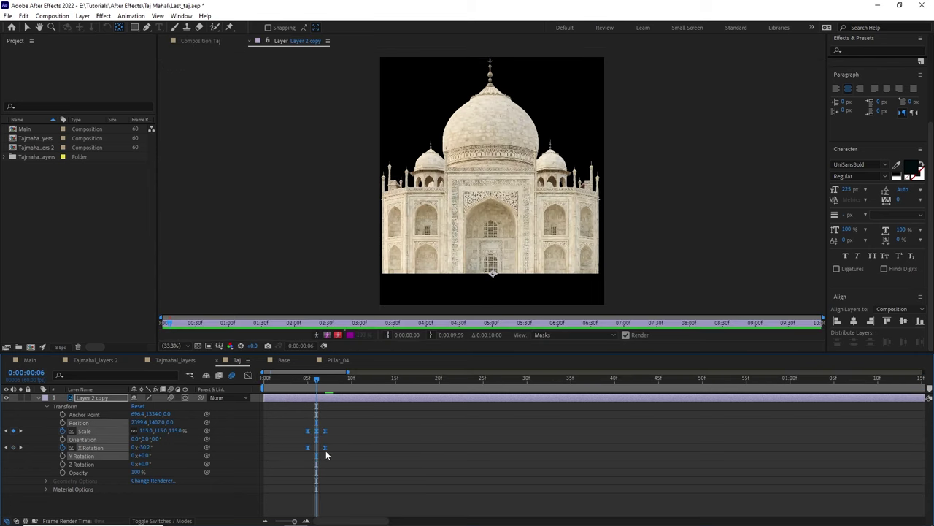
drag(325, 450, 339, 450)
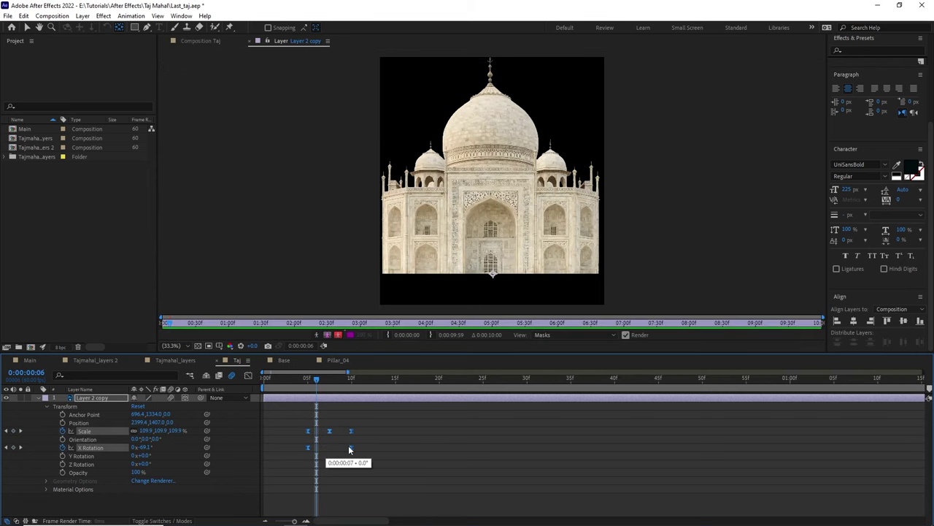
click(248, 375)
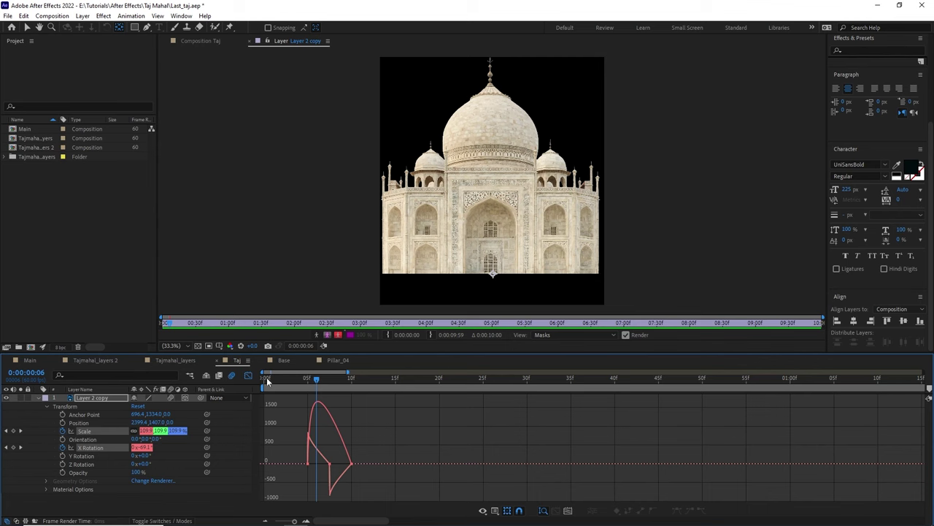
click(249, 376)
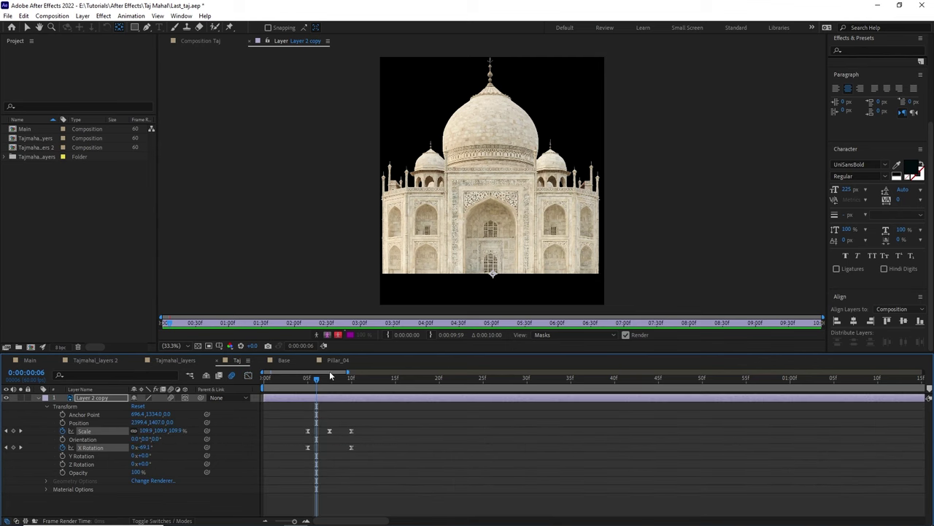
Step: Switch to the Tajmahal_layers composition, rewind to 0:00 and play the preview
click(195, 41)
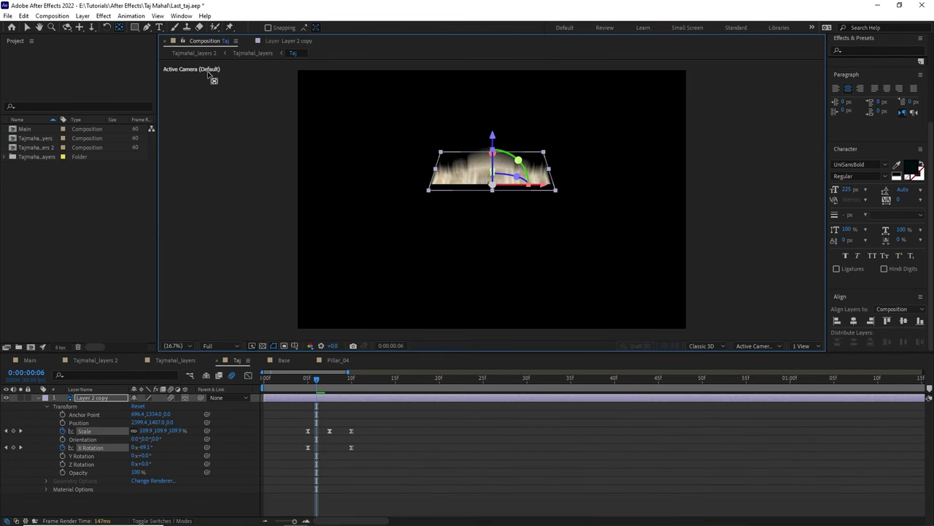
click(253, 53)
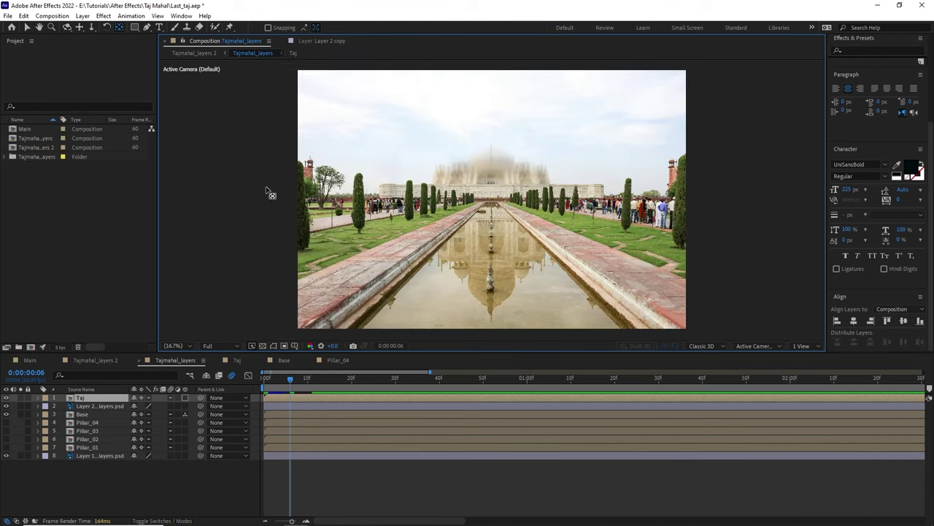
drag(291, 382, 265, 382)
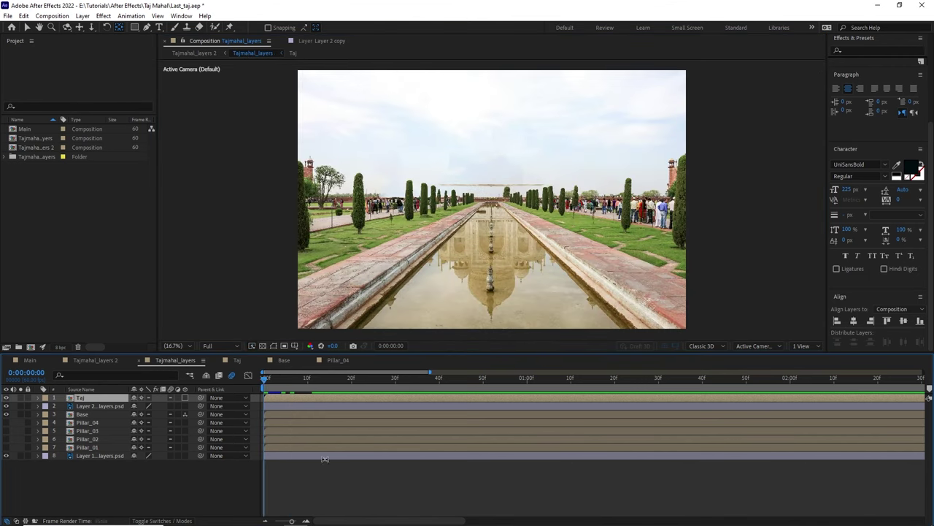
key(space)
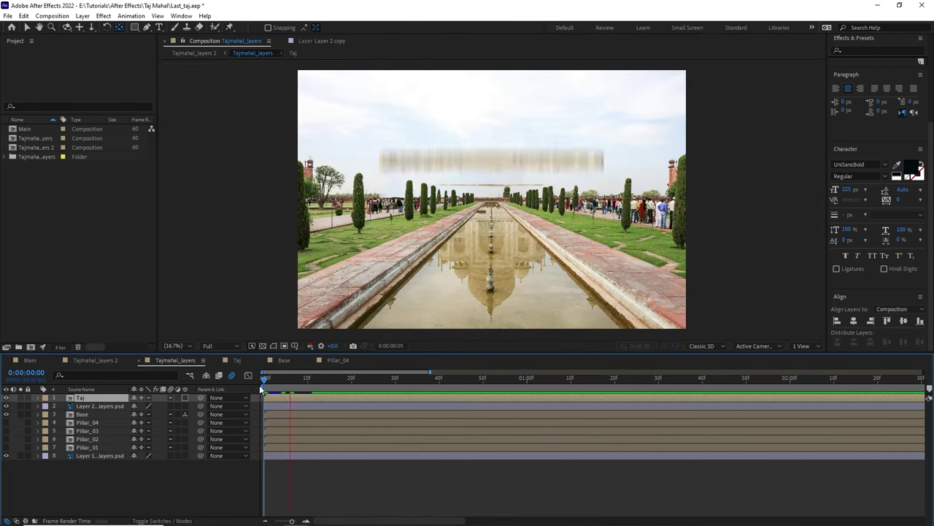
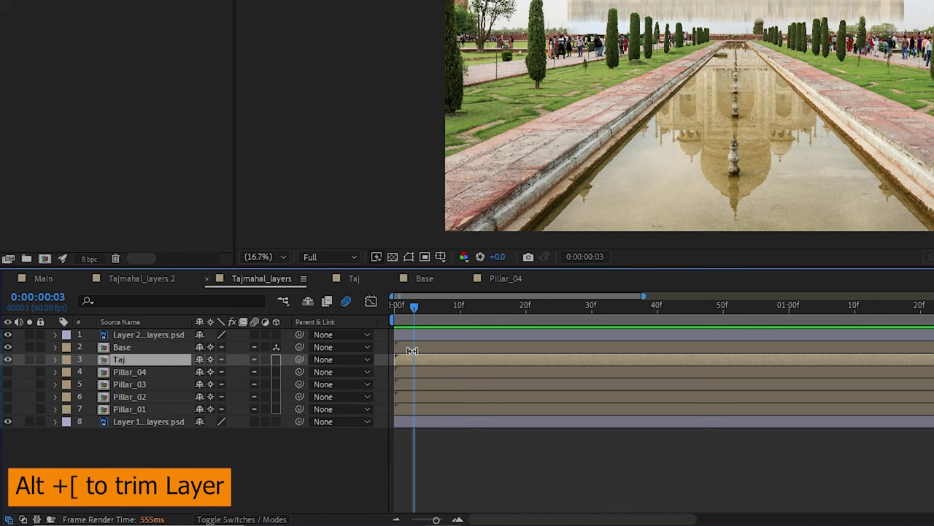
Step: Trim the Taj layer so it starts at frame 3
click(139, 350)
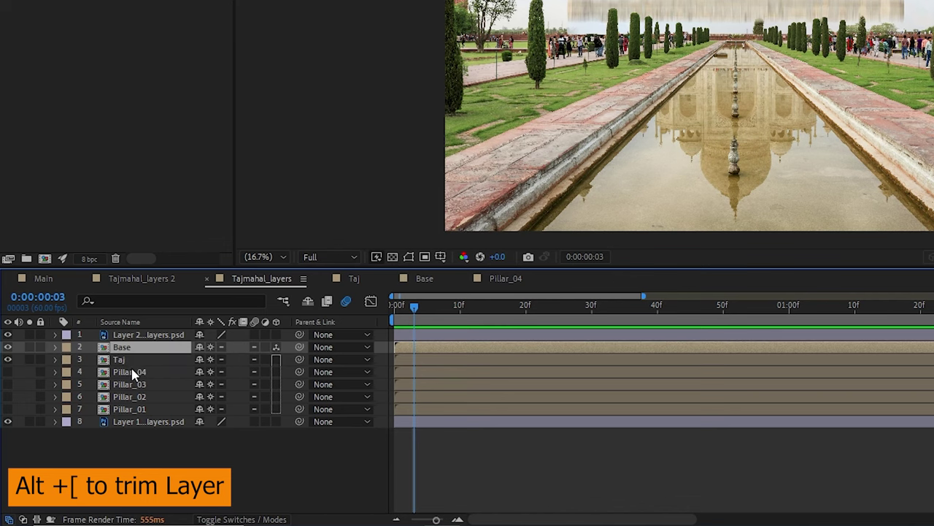
click(134, 362)
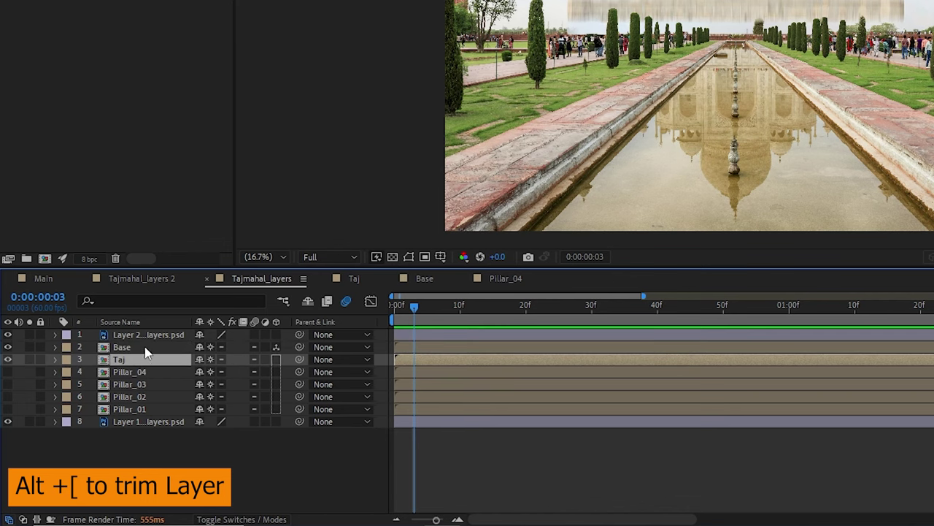
click(138, 349)
click(138, 359)
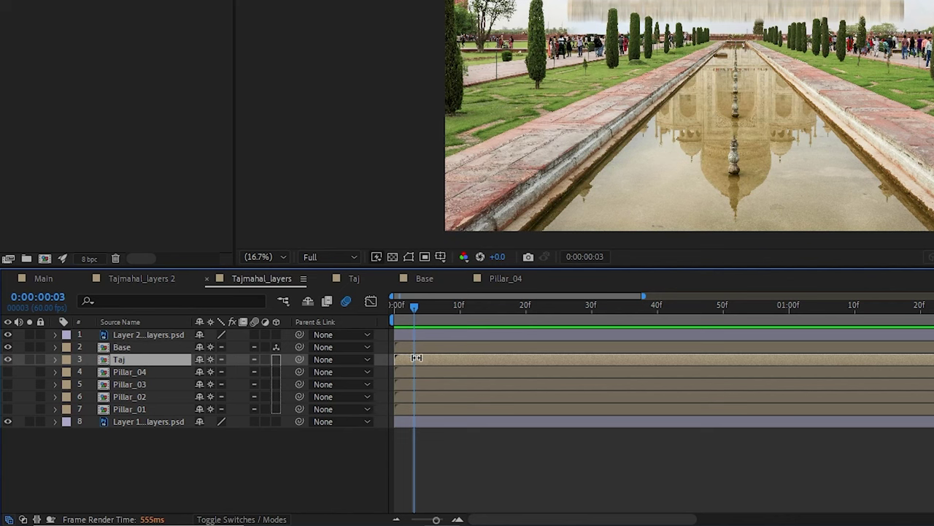
key(alt+bracketleft)
drag(412, 314, 458, 310)
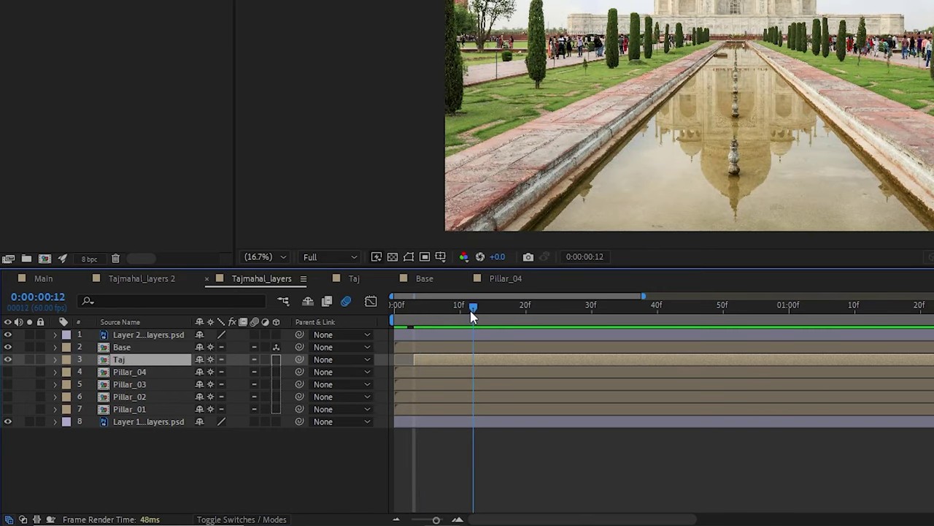
Step: Delay the Base layer's second Position keyframe to frame 5 and return to the start
key(p)
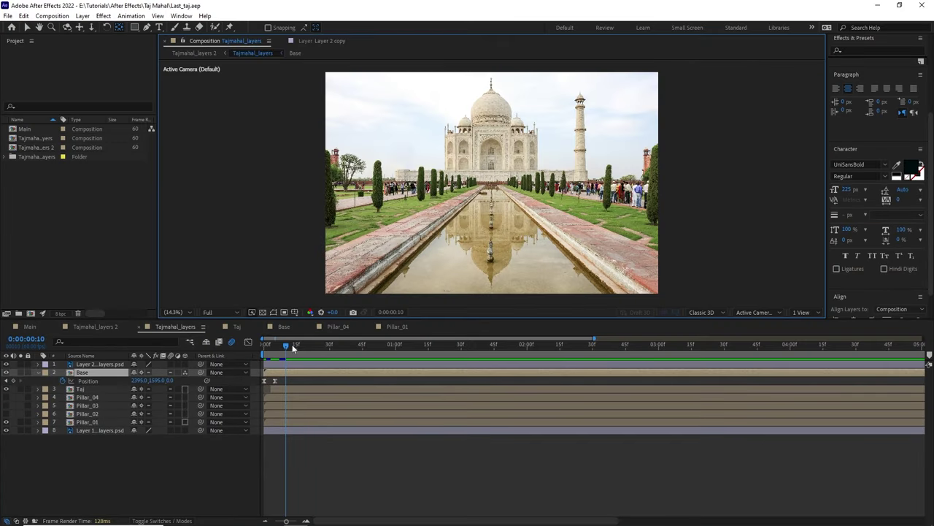
drag(276, 380, 286, 381)
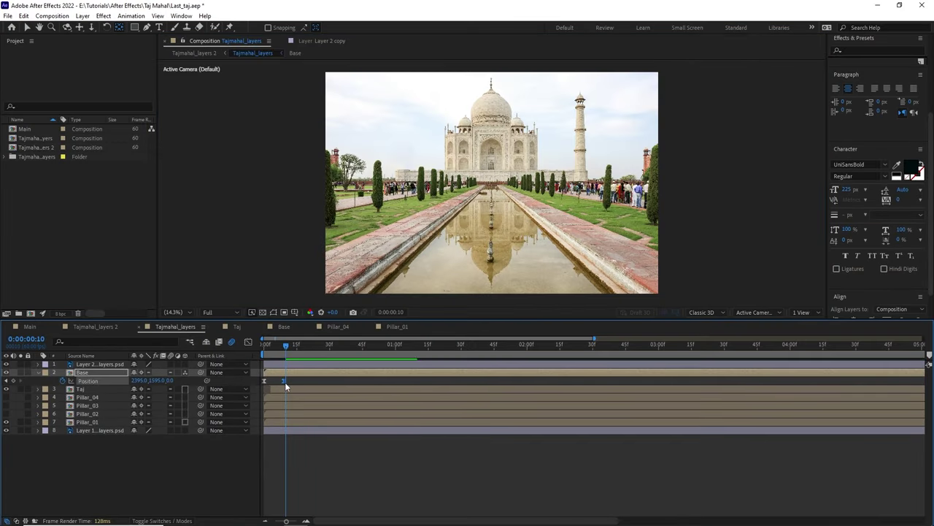
drag(286, 346, 277, 355)
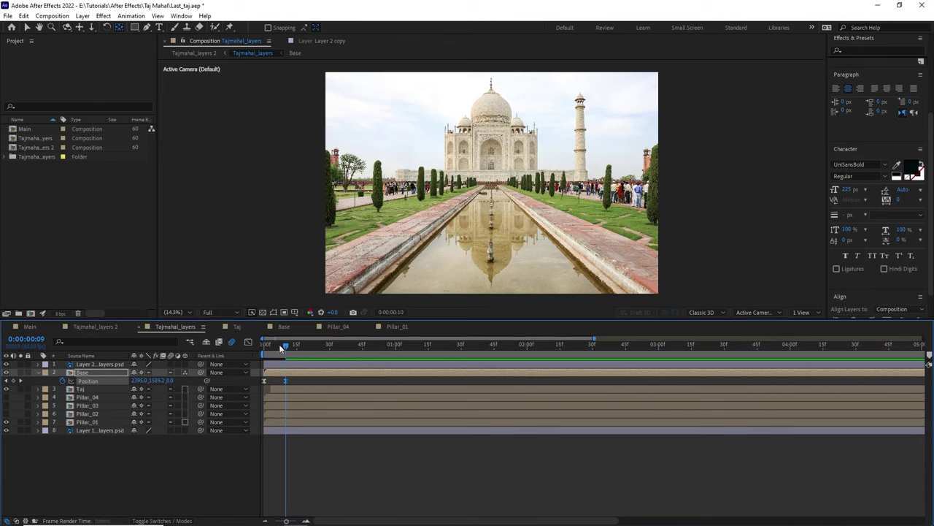
key(Home)
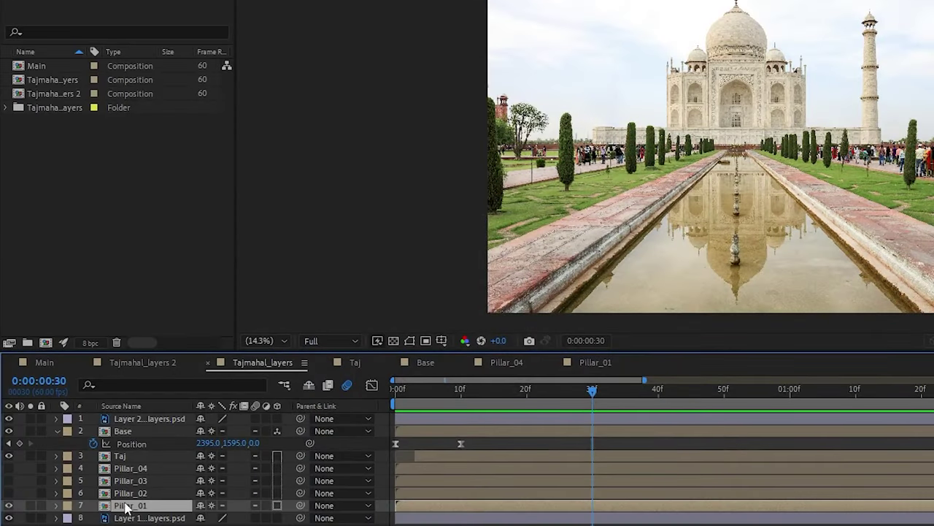
Step: Open the Pillar_01 composition with the timeline zoomed in around frame 30
double_click(128, 507)
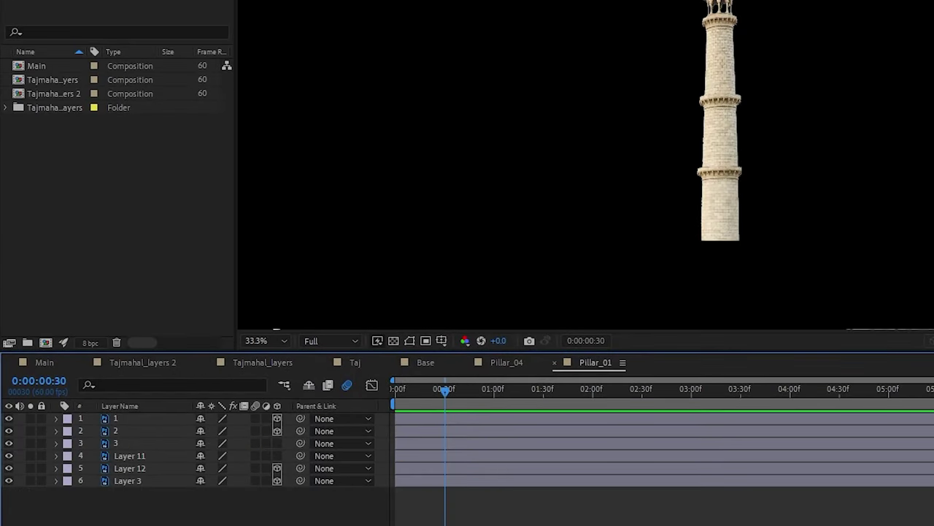
key(=)
key(=)
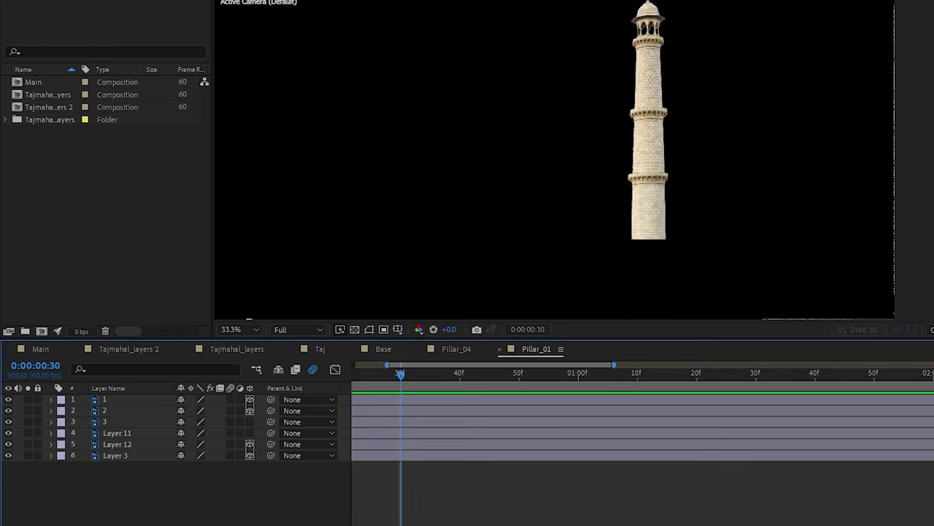
scroll(642, 423, left, 3)
key(=)
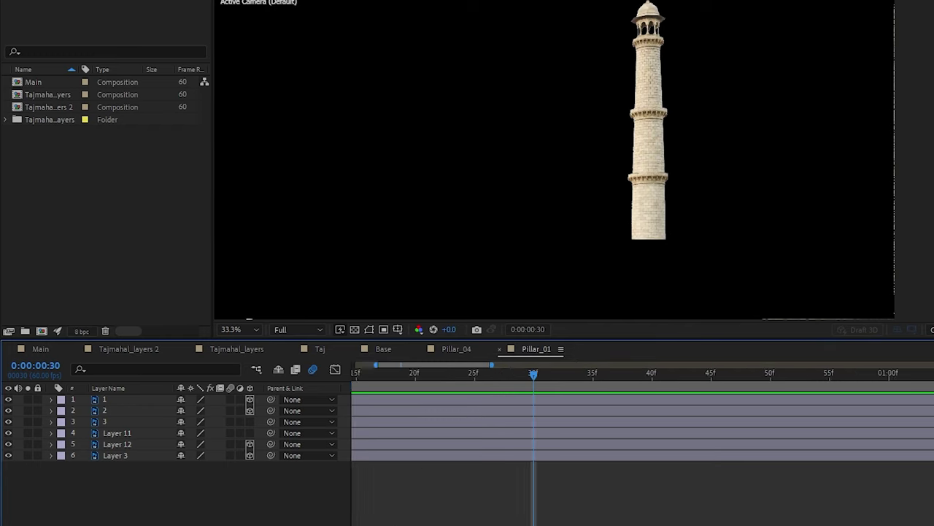
Step: Restack the pillar pieces, moving layer 1 to the bottom and layers 2 and 3 lower, with all pieces visible
click(109, 400)
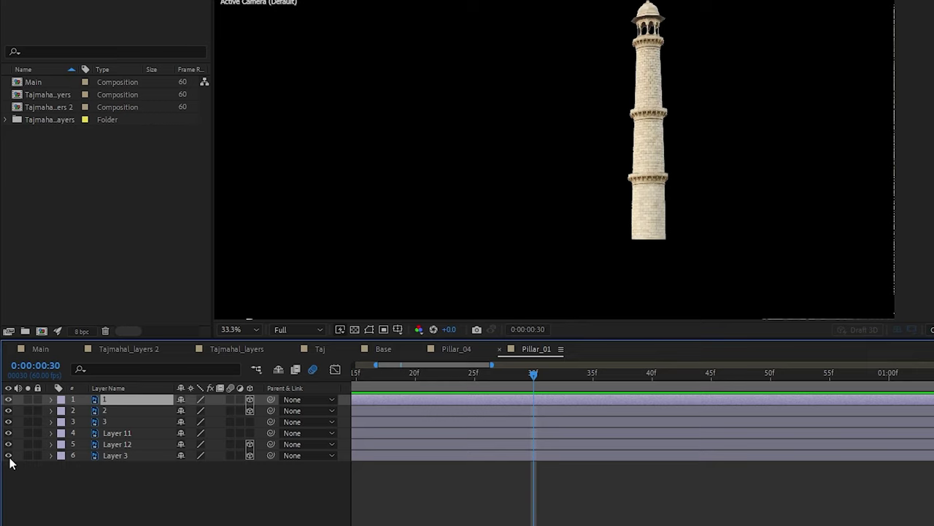
drag(9, 455, 10, 403)
click(9, 400)
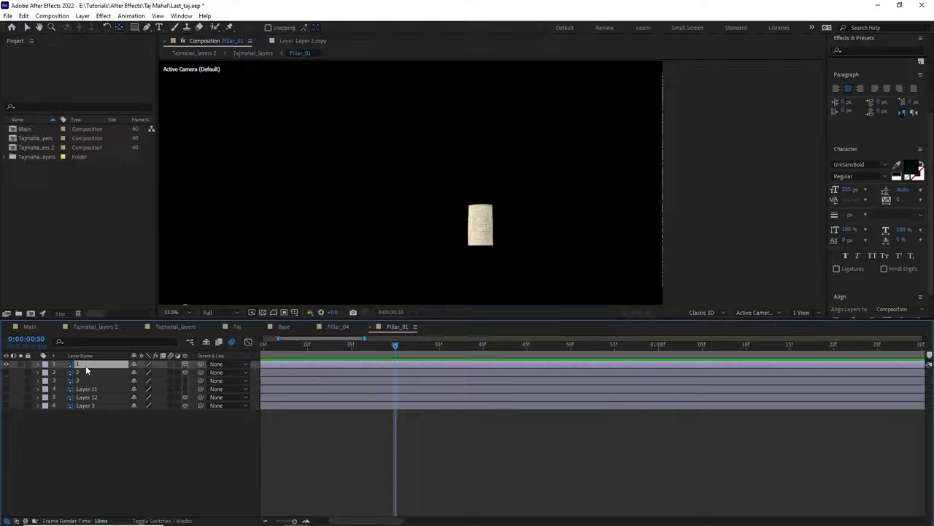
drag(106, 399, 108, 452)
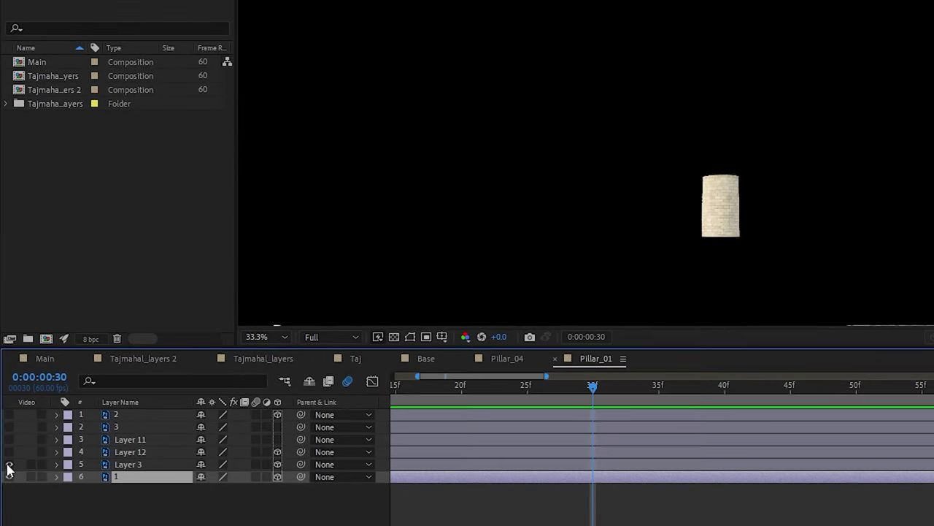
click(6, 431)
click(117, 432)
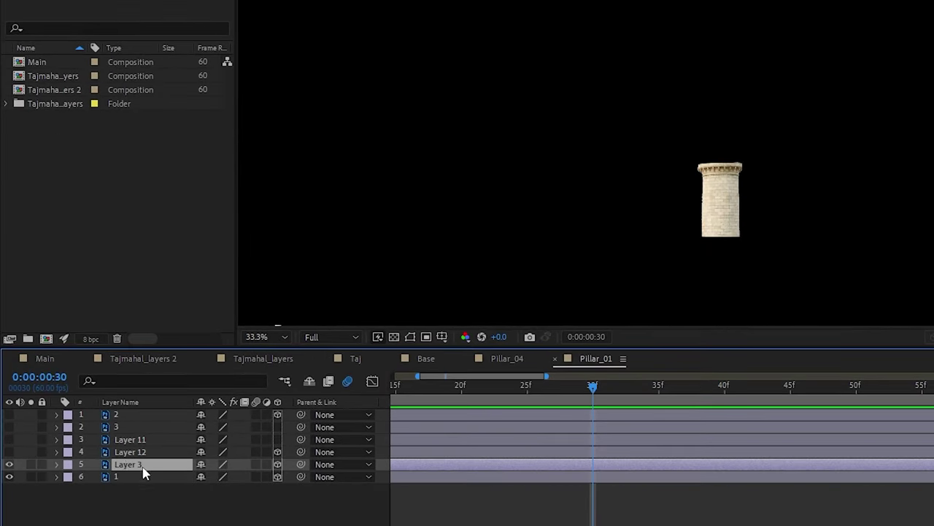
click(99, 392)
click(9, 414)
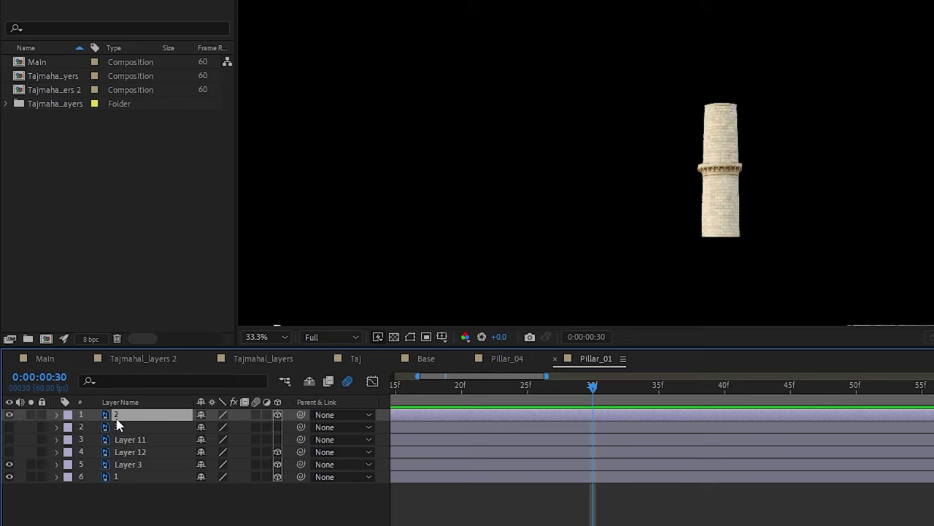
drag(117, 420, 124, 456)
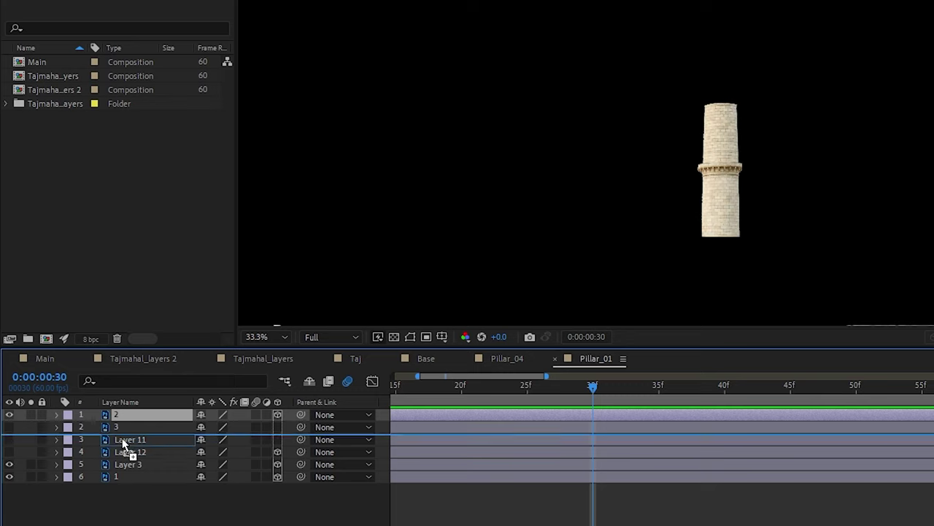
click(10, 439)
drag(122, 415, 130, 430)
Step: Make pillar layer 1 a 3D layer trimmed to start at frame 30
click(9, 427)
click(10, 414)
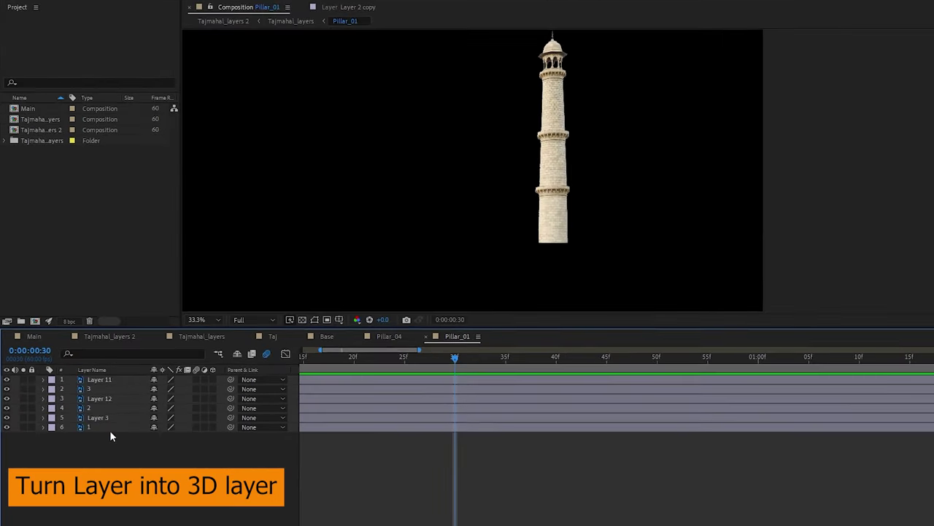
click(127, 457)
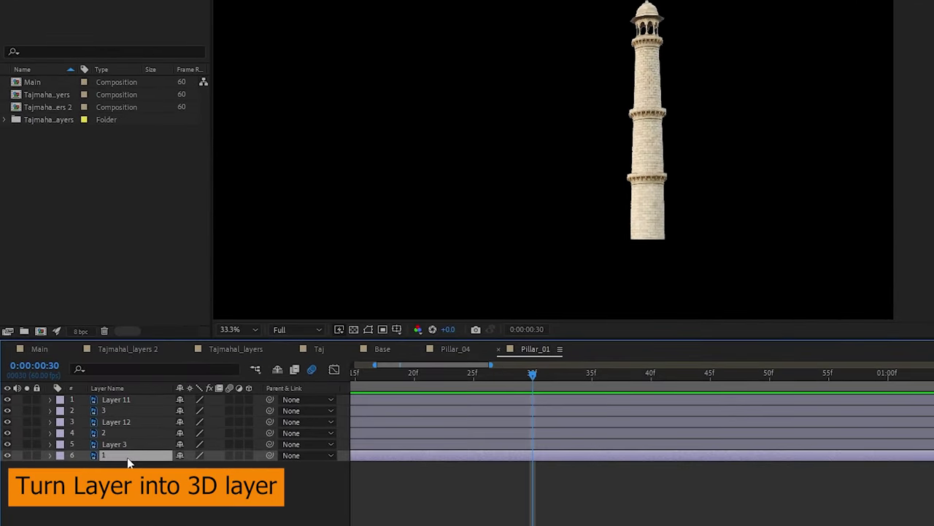
click(249, 455)
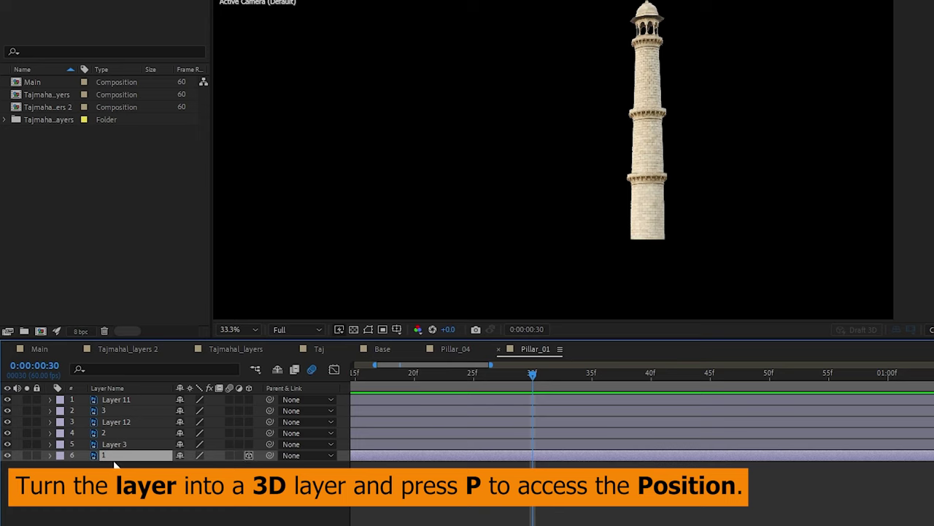
key(alt+bracketleft)
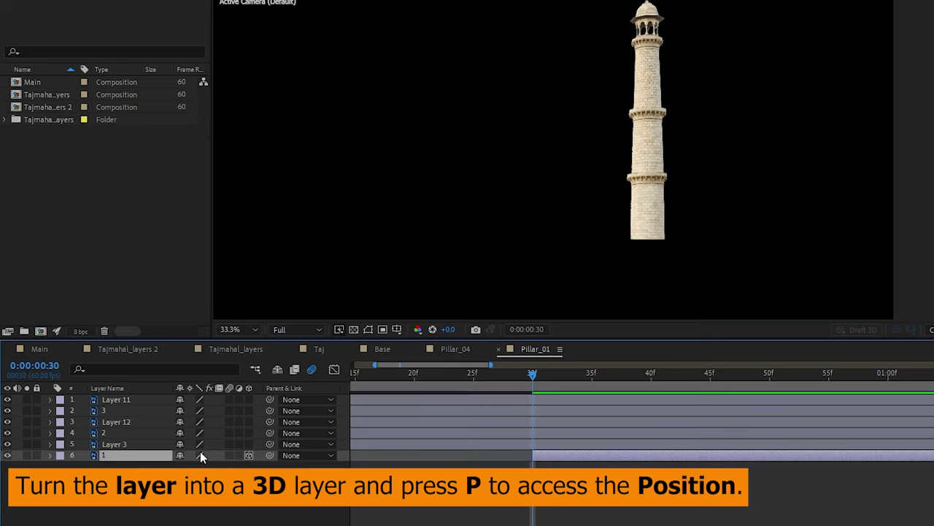
key(p)
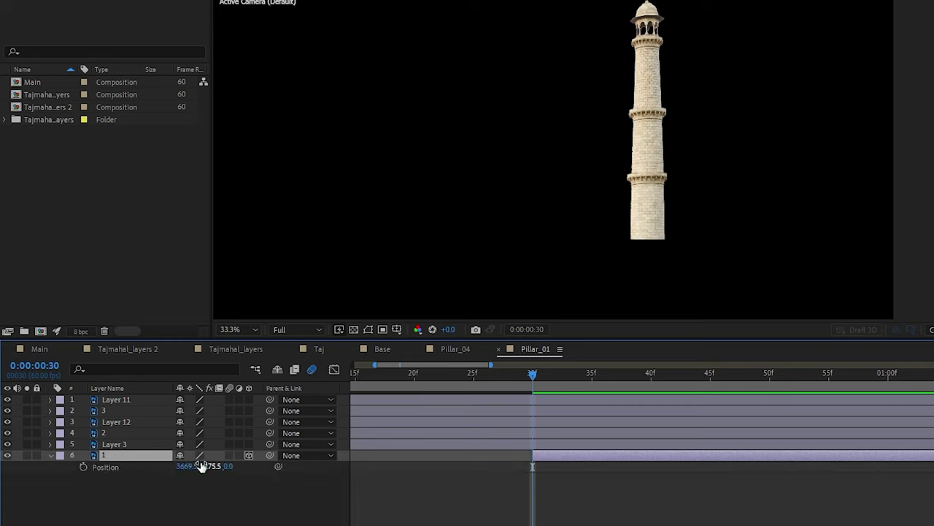
Step: Keyframe layer 1's Position at frame 30 and lower it at frame 25 so it rises into place
click(83, 466)
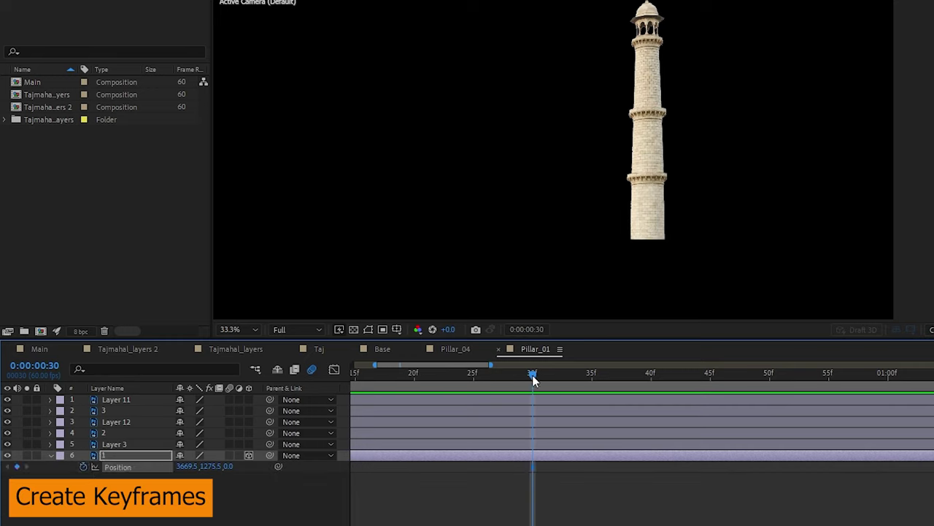
drag(532, 375, 473, 389)
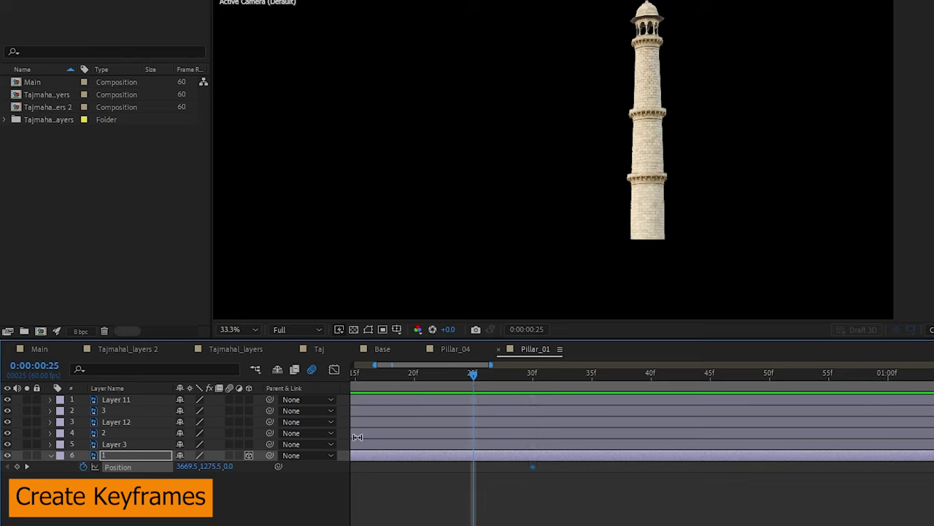
drag(212, 465, 625, 454)
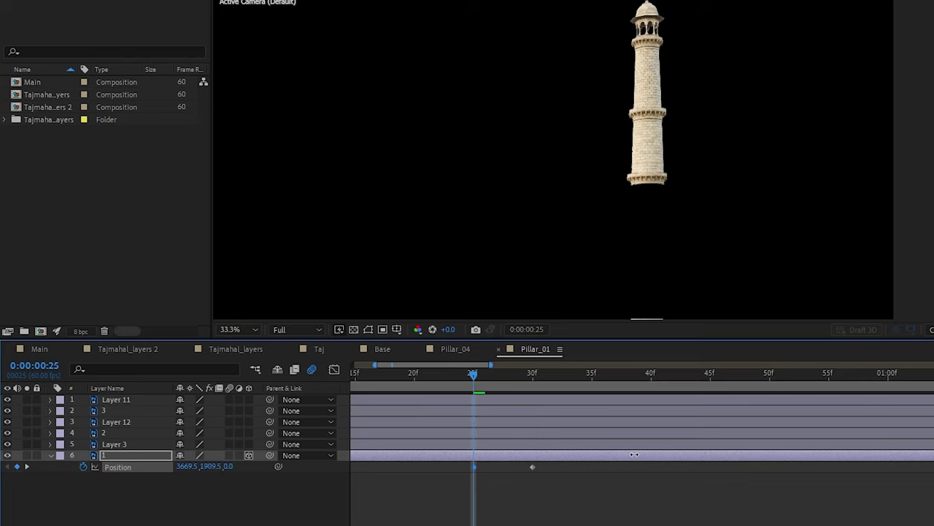
drag(635, 454, 625, 456)
drag(474, 378, 532, 374)
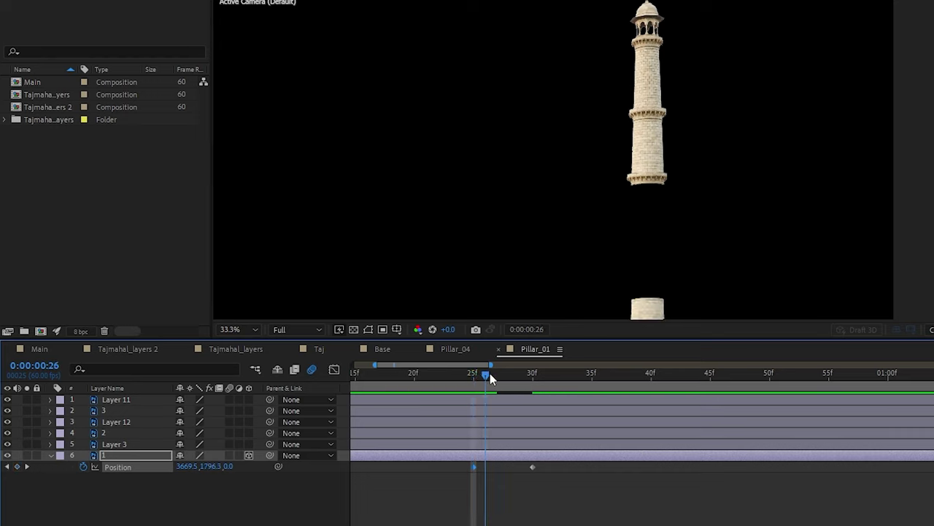
click(146, 496)
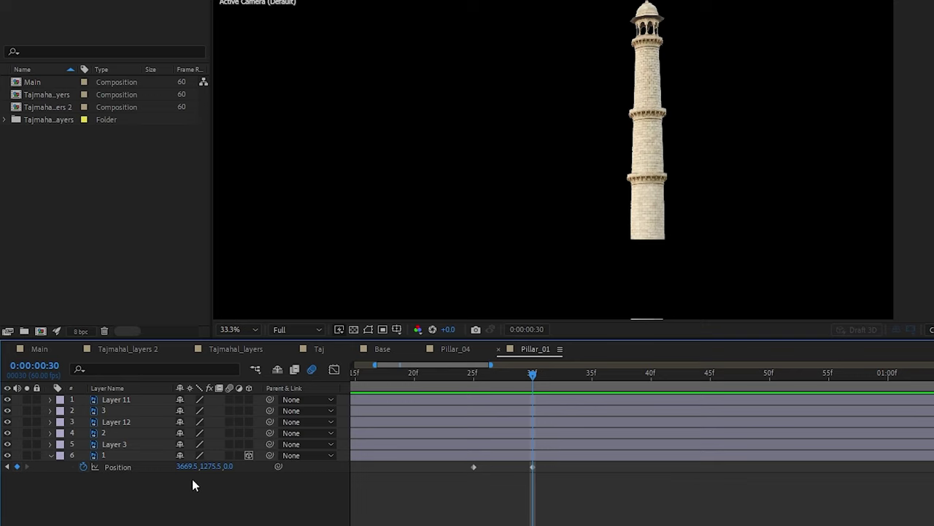
Step: Make Layer 3 a 3D layer that rises from below between frames 30 and 33
click(127, 441)
click(249, 444)
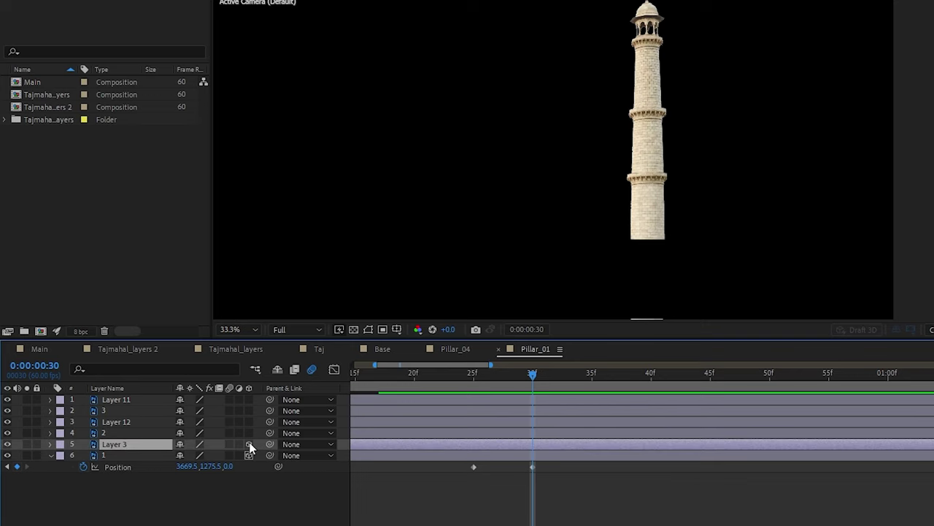
key(p)
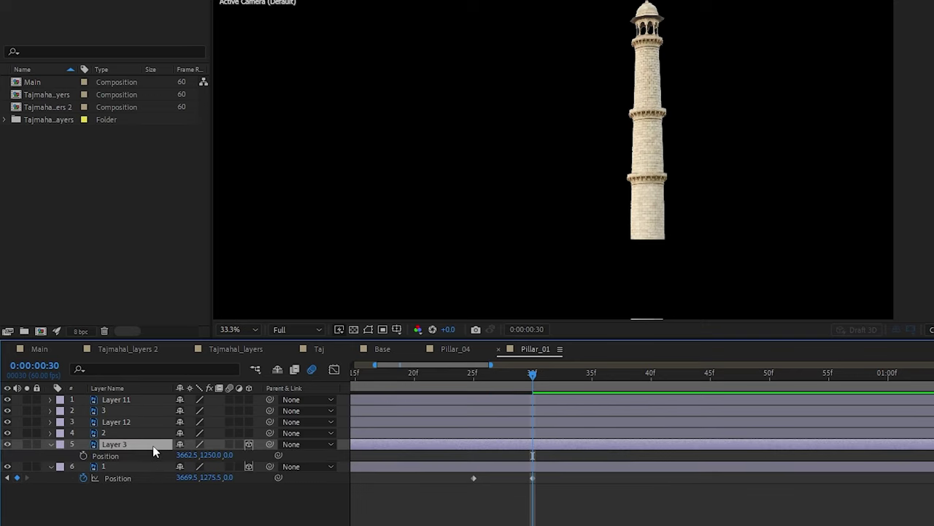
drag(535, 379, 568, 388)
click(82, 455)
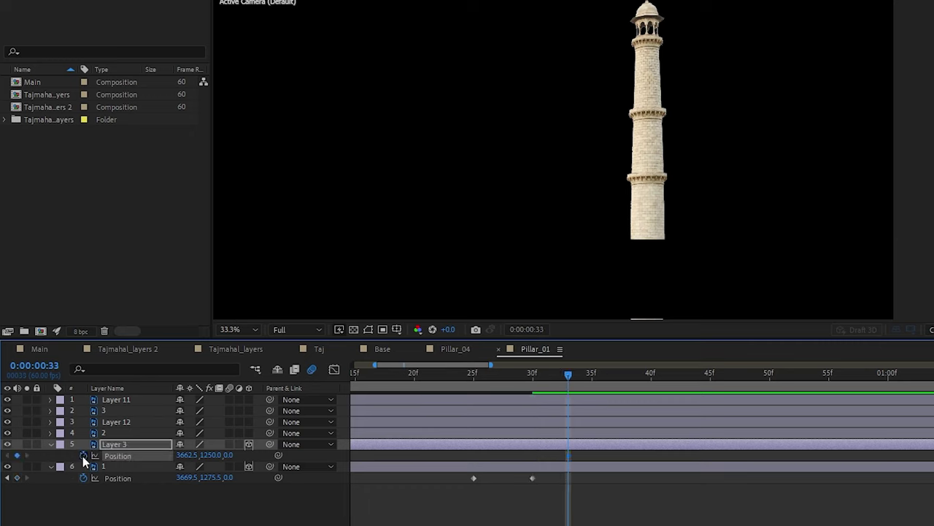
drag(570, 373, 533, 376)
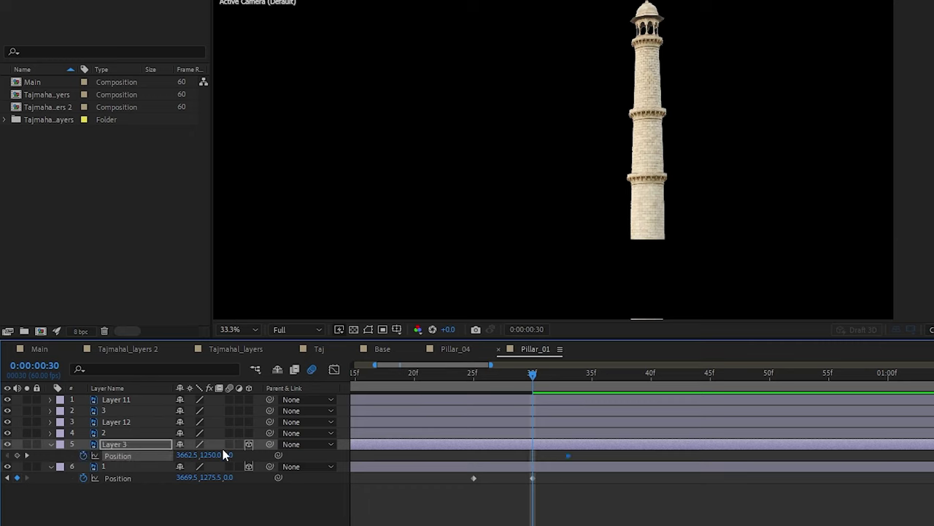
drag(211, 455, 669, 435)
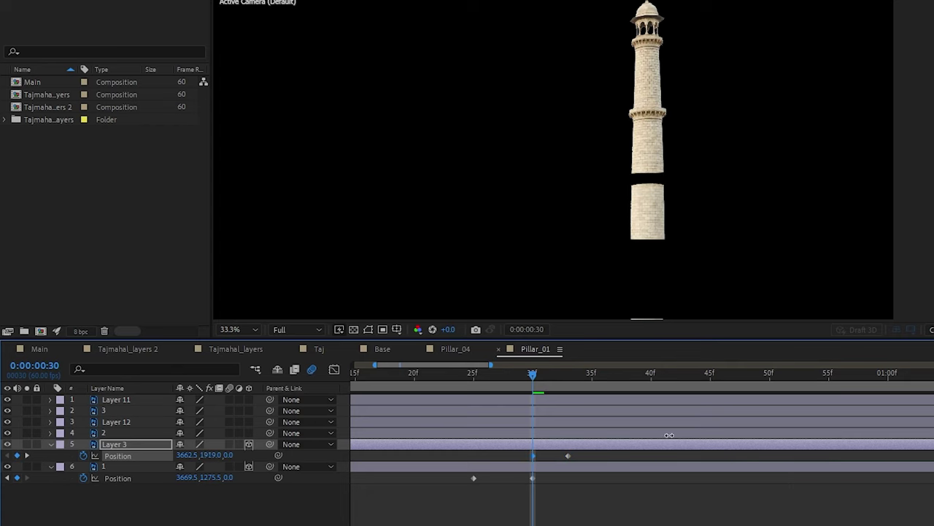
mouse_move(533, 374)
mouse_down()
mouse_move(508, 398)
mouse_move(565, 396)
mouse_up()
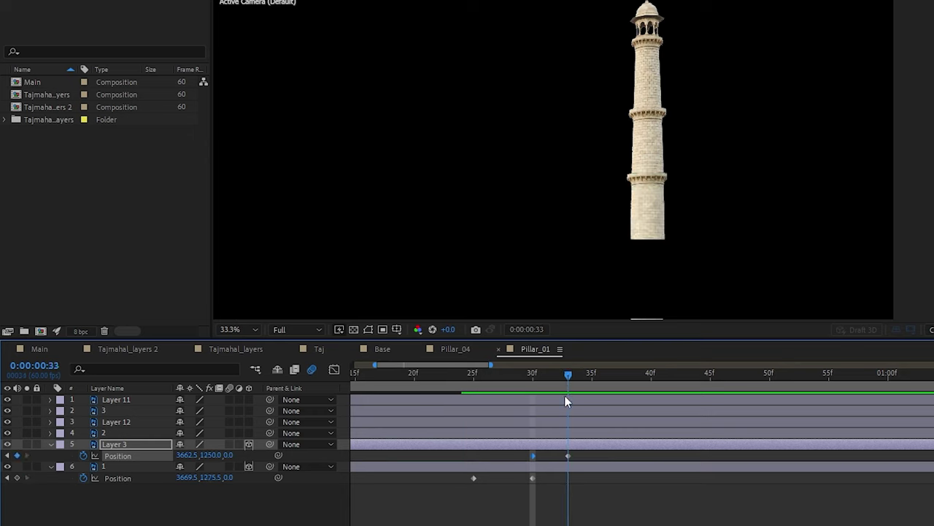
click(51, 444)
click(50, 455)
Step: Animate layer 2's Position so it rises from below between frames 35 and 40
click(114, 434)
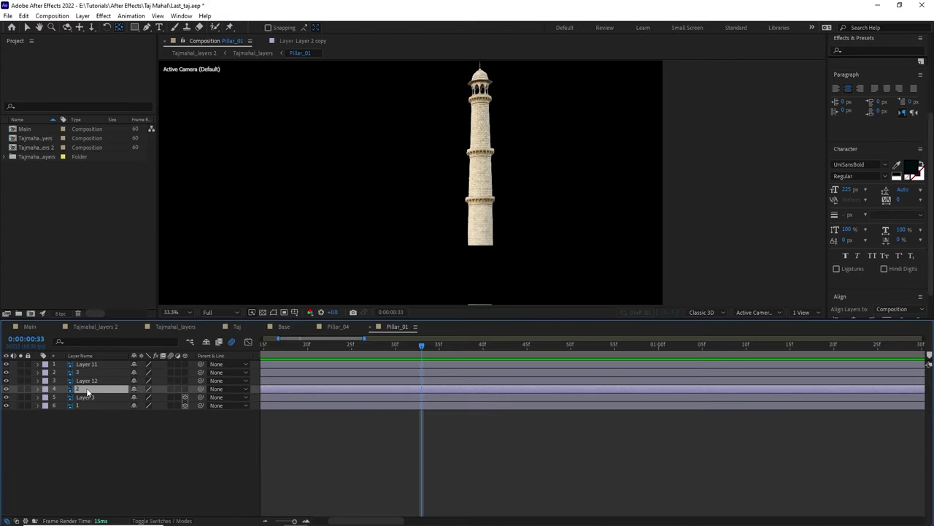
key(p)
click(85, 406)
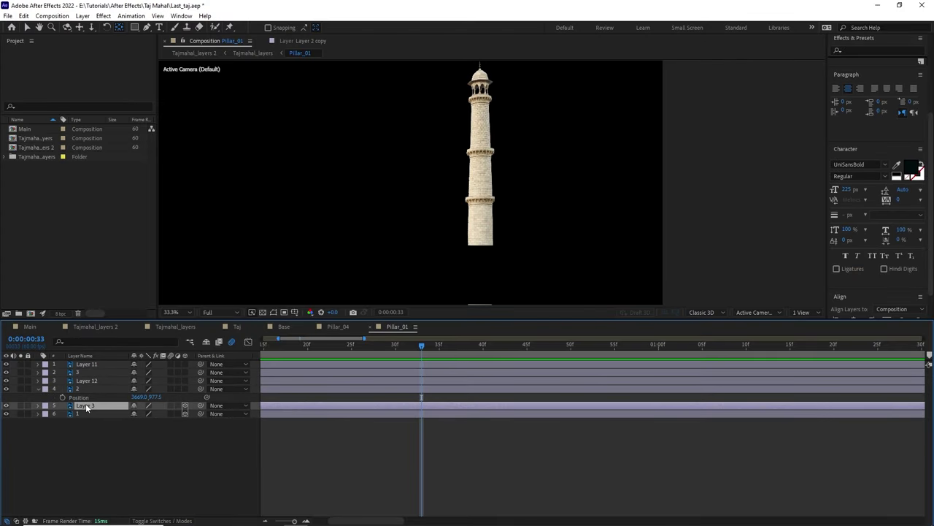
key(p)
drag(420, 348, 482, 357)
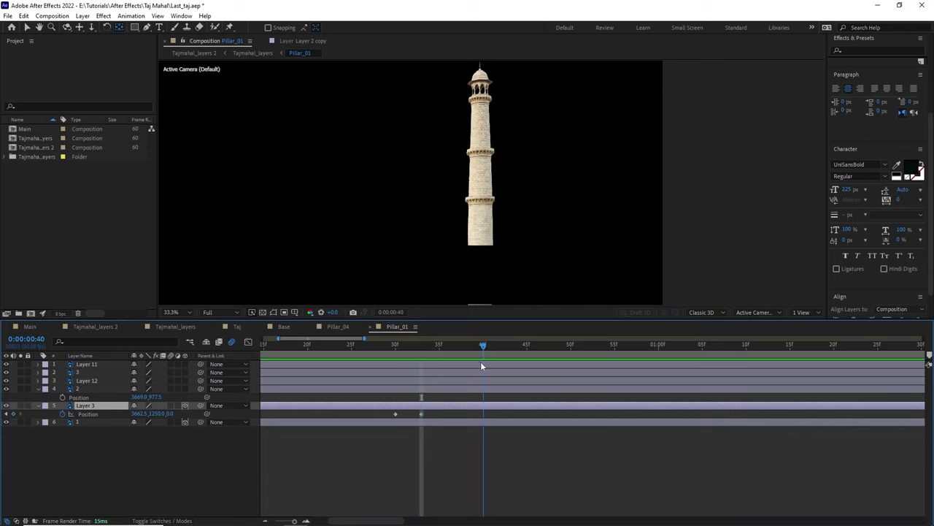
click(89, 391)
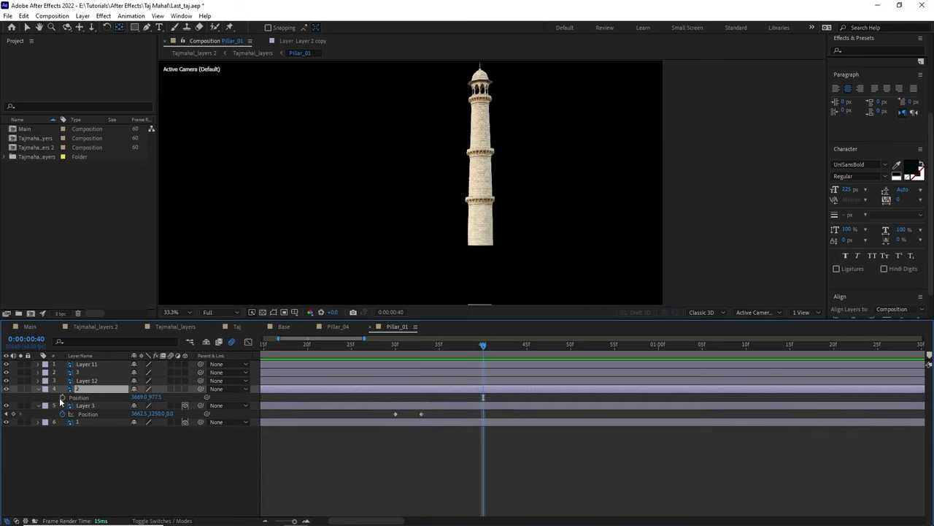
click(62, 398)
drag(482, 346, 440, 350)
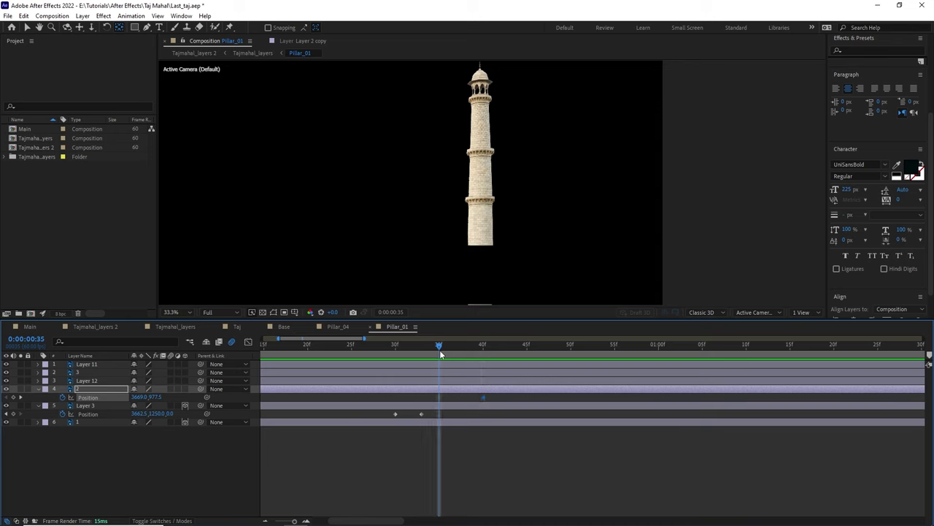
drag(155, 397, 309, 389)
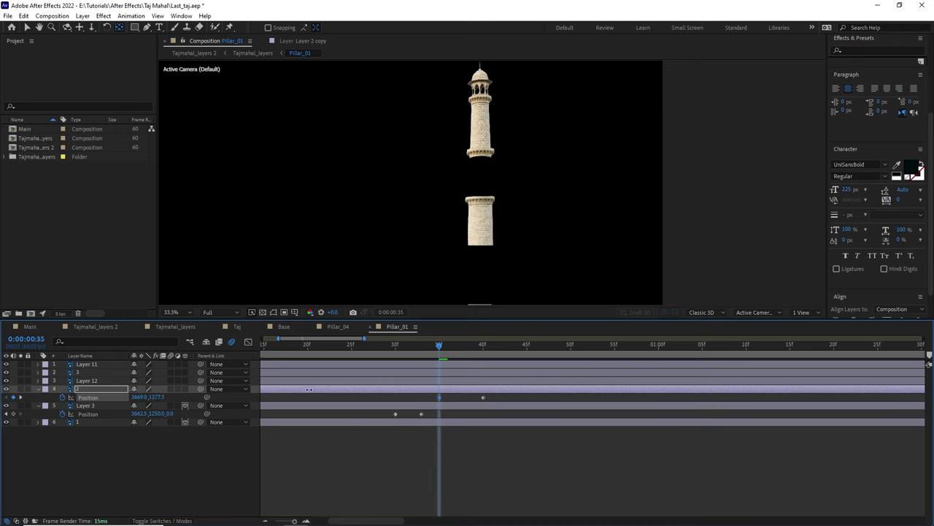
drag(442, 347, 482, 344)
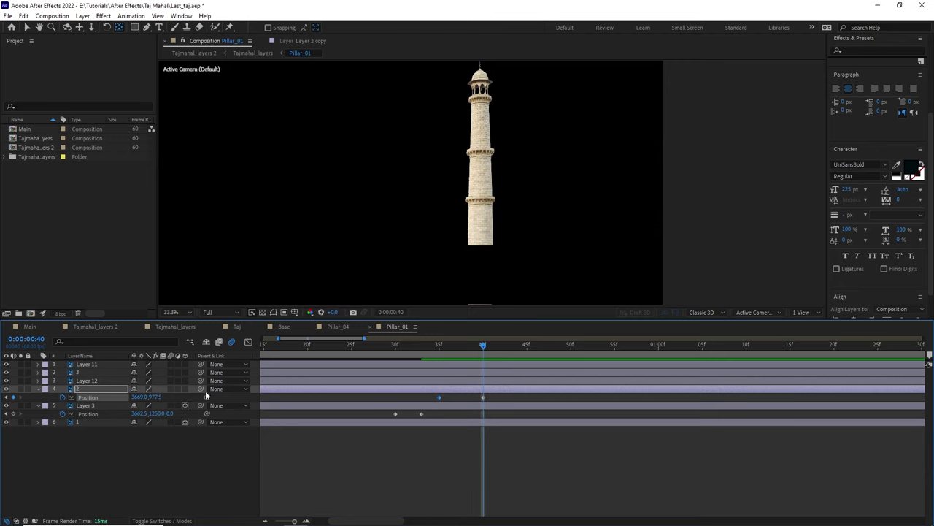
click(97, 383)
Step: Keyframe Layer 12's Position at frame 42 and lower it at frame 40
key(p)
drag(501, 348, 507, 355)
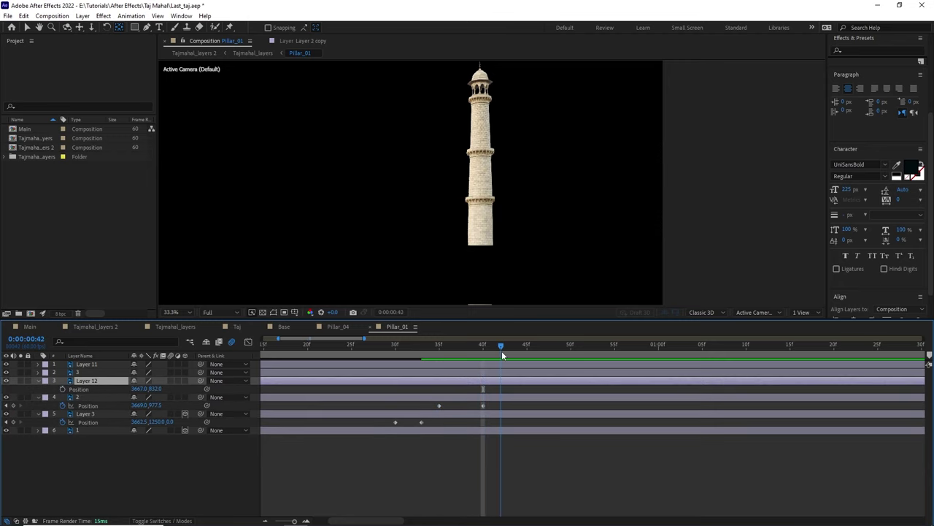
key(Page_Up)
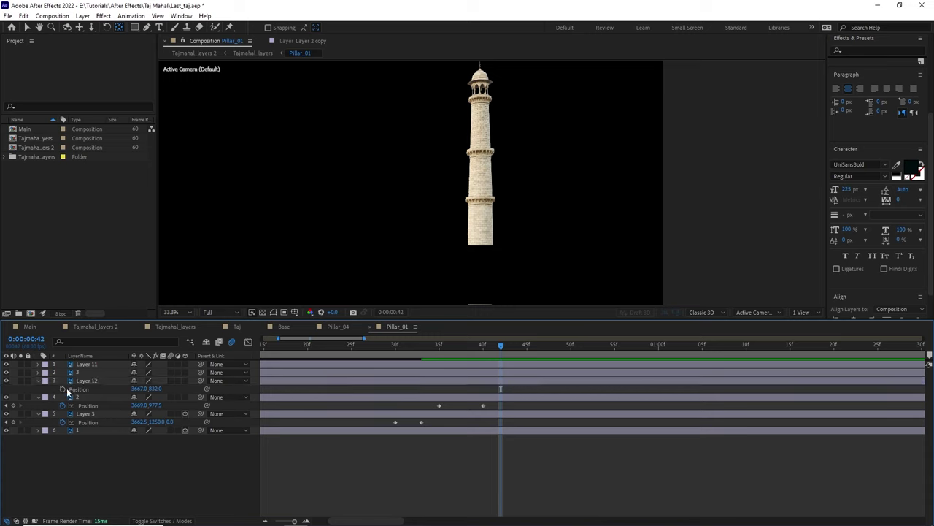
click(62, 389)
click(483, 347)
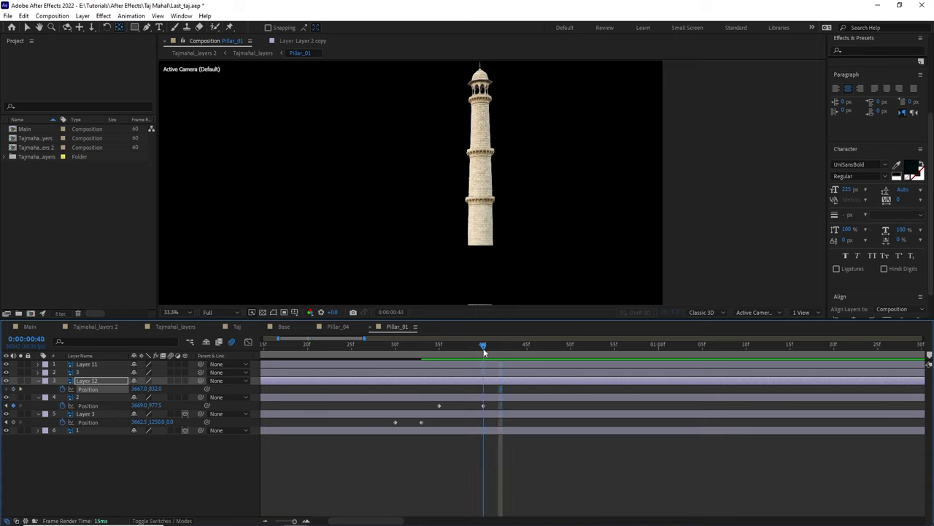
drag(153, 388, 309, 385)
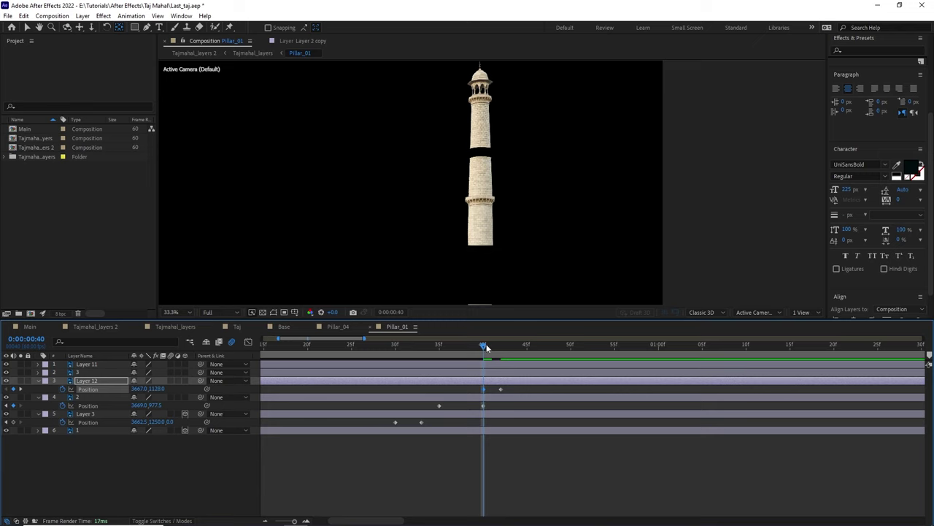
click(503, 344)
Step: Turn on the 3D switch for layer 2, Layer 12 and Layer 11
click(39, 381)
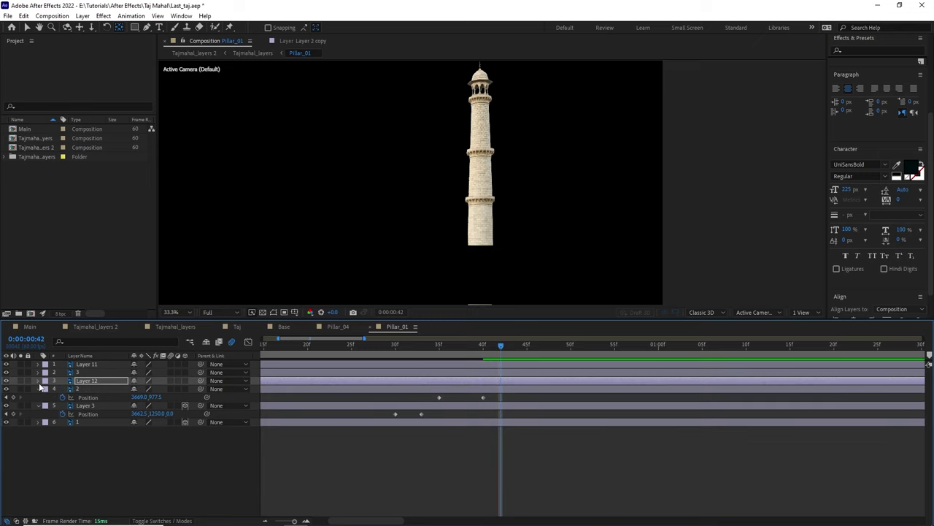
click(81, 381)
key(alt+shift+p)
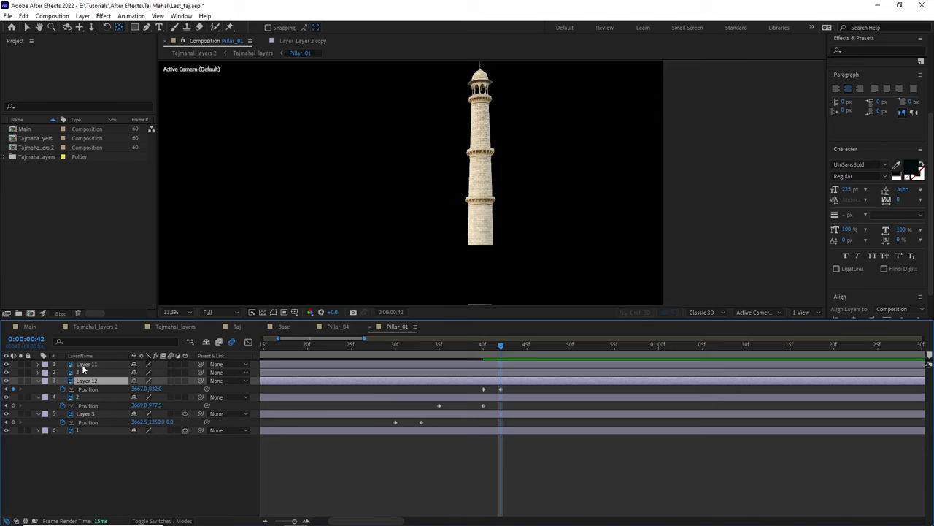
click(86, 372)
click(187, 396)
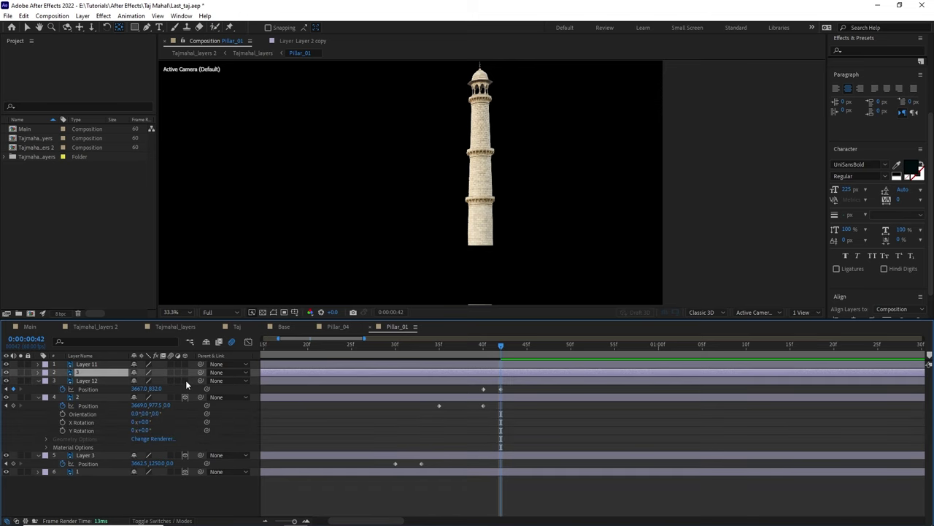
click(185, 381)
click(87, 382)
click(38, 380)
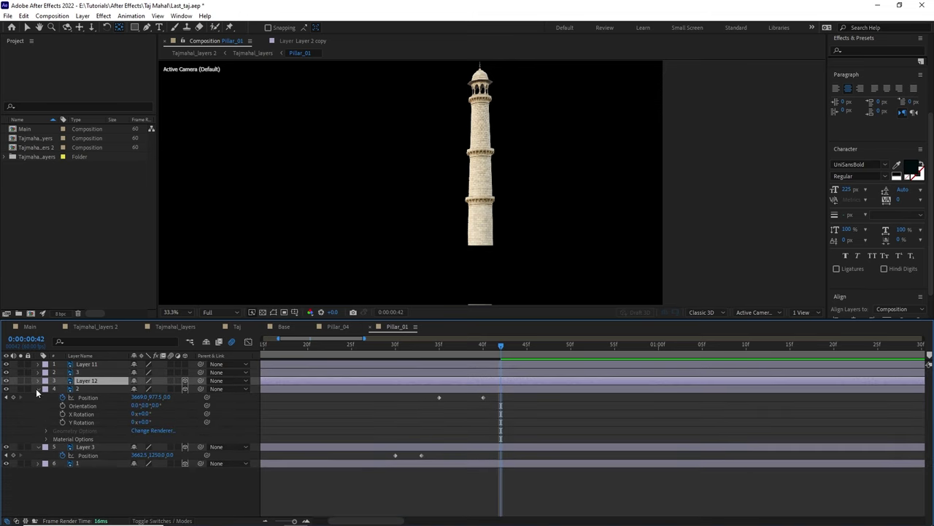
click(38, 388)
click(89, 372)
click(185, 363)
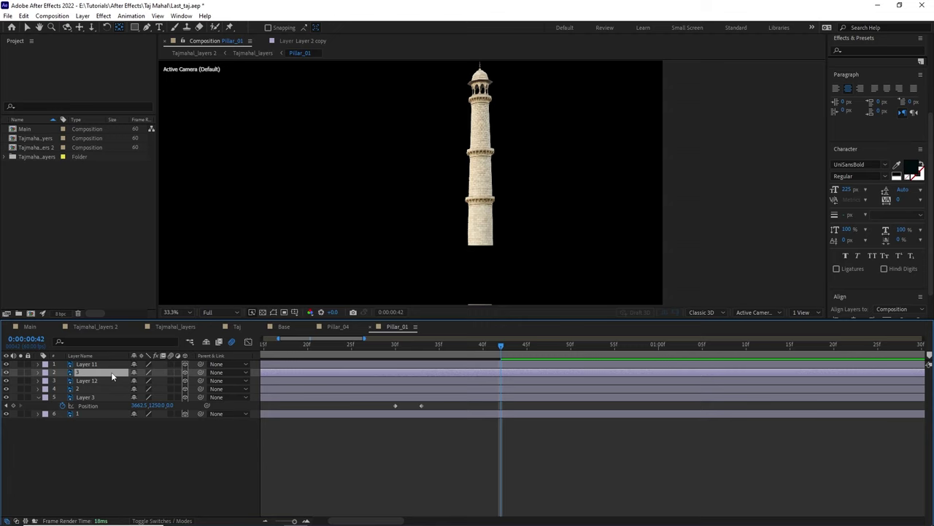
Step: Keyframe layer 3's Position at frame 50 and lower it at frame 45
key(p)
drag(501, 346, 571, 346)
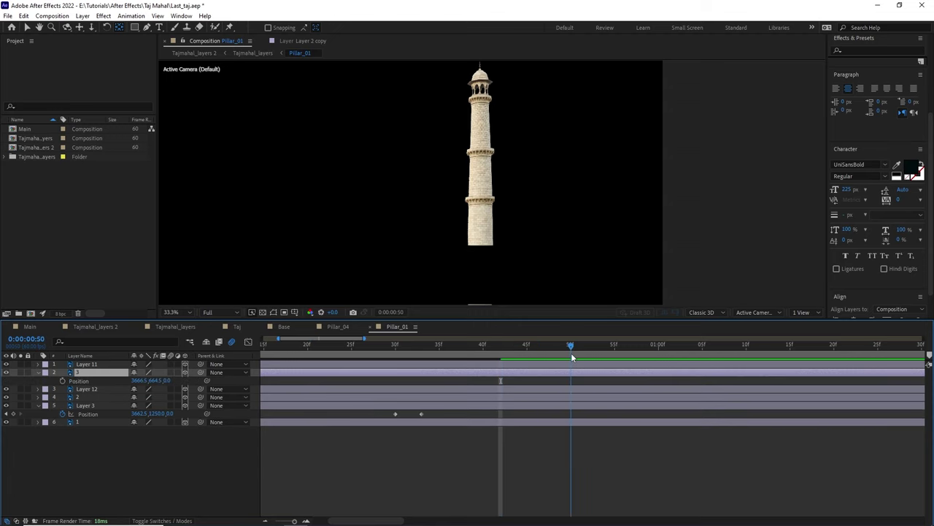
key(alt+shift+p)
click(527, 345)
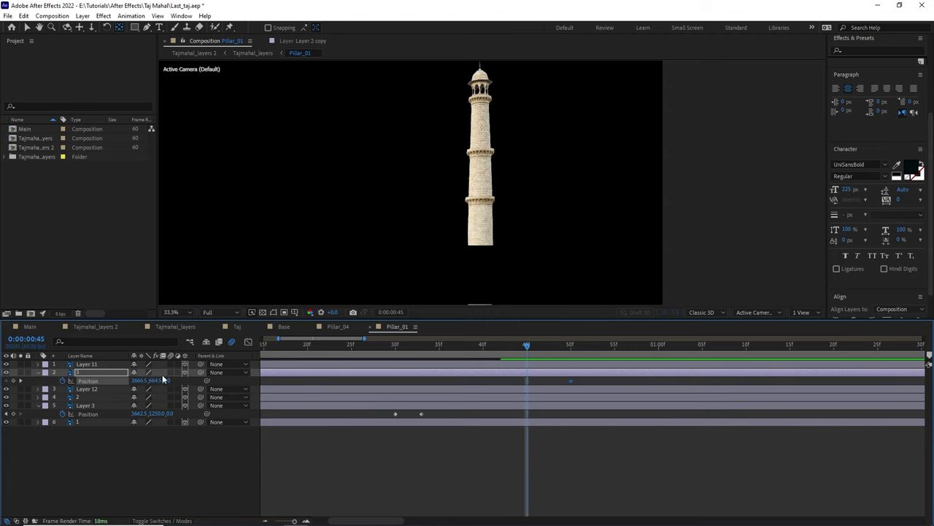
drag(159, 380, 318, 378)
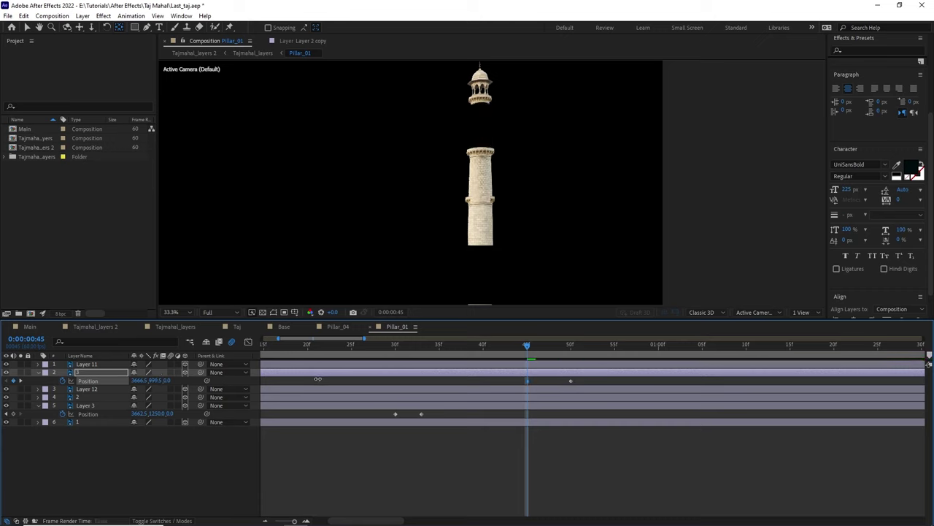
drag(527, 345, 568, 357)
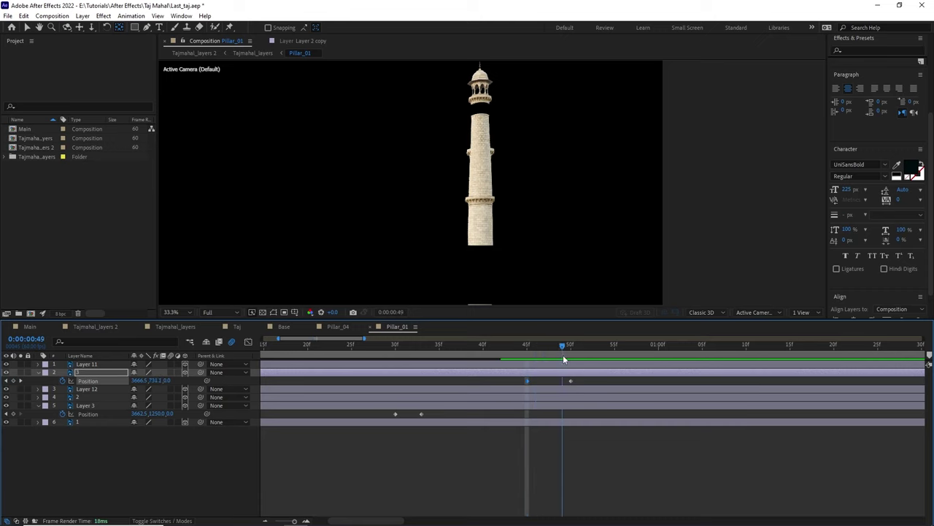
Step: Keyframe Layer 11's Position at frame 53 and raise it above the pillar at frame 50
click(202, 364)
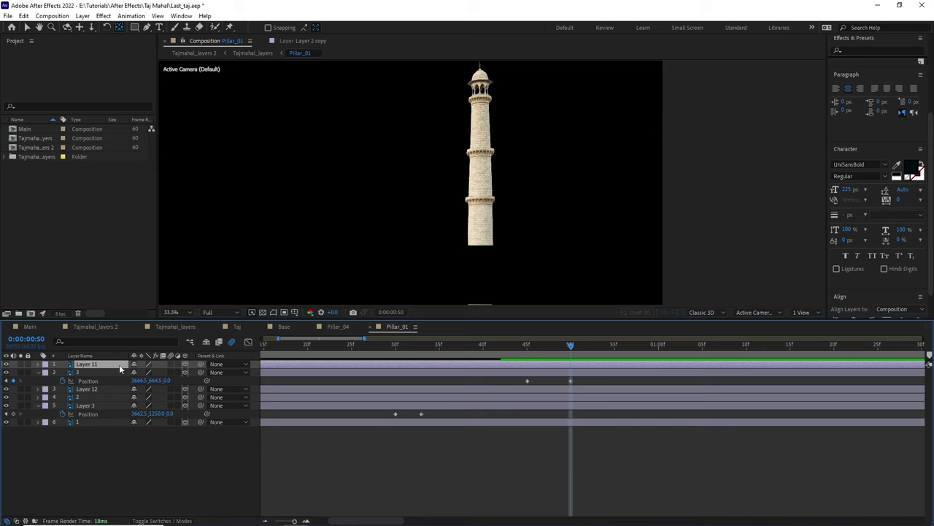
key(alt+shift+p)
click(595, 350)
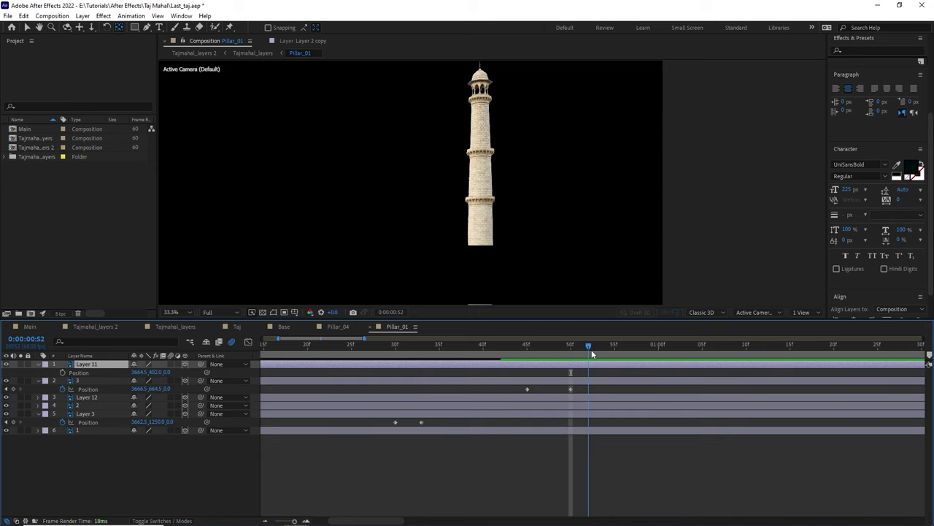
key(ctrl+x)
key(ctrl+v)
click(77, 372)
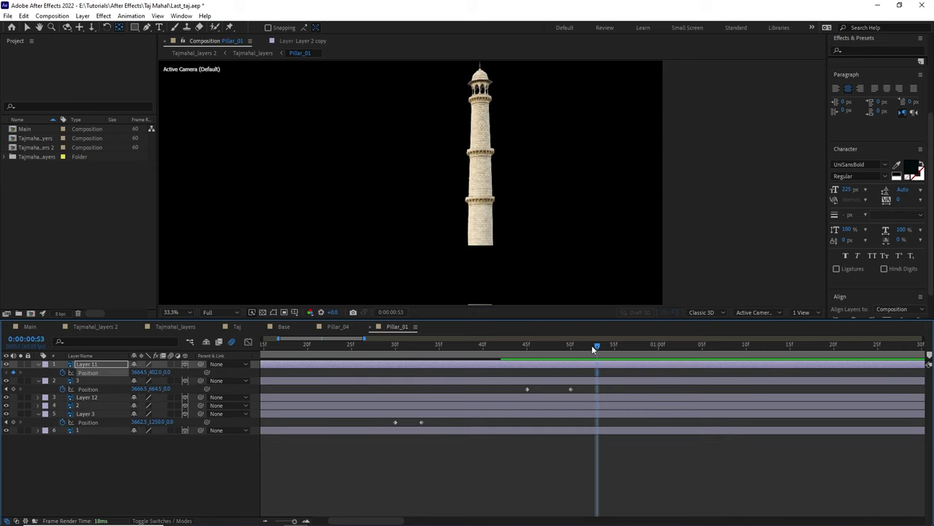
drag(154, 372, 69, 390)
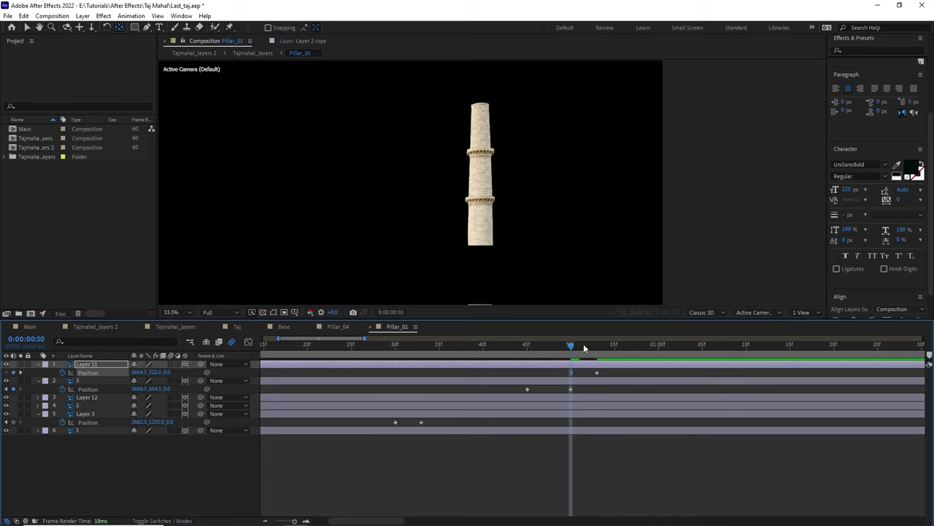
click(38, 363)
Step: Apply Easy Ease (F9) to all six pillar layers' Position keyframes and preview the assembly
click(38, 372)
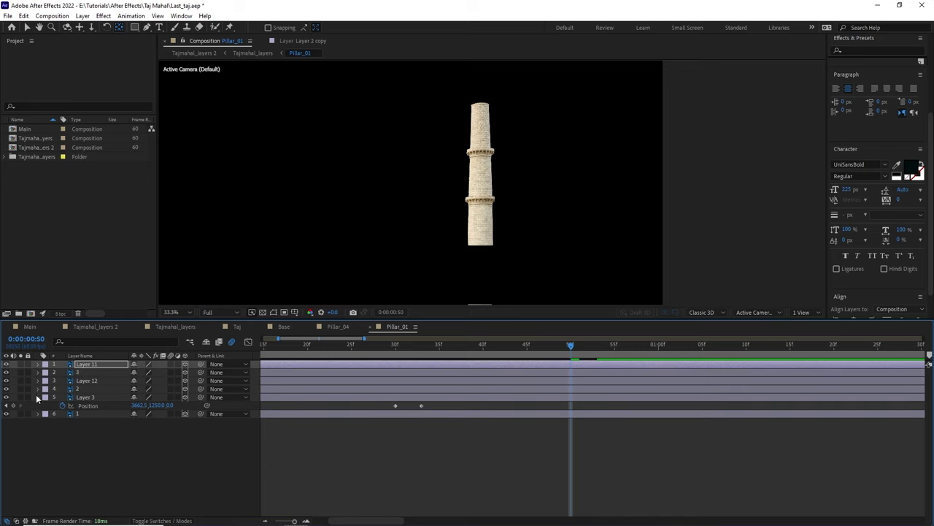
click(38, 397)
drag(70, 427, 93, 363)
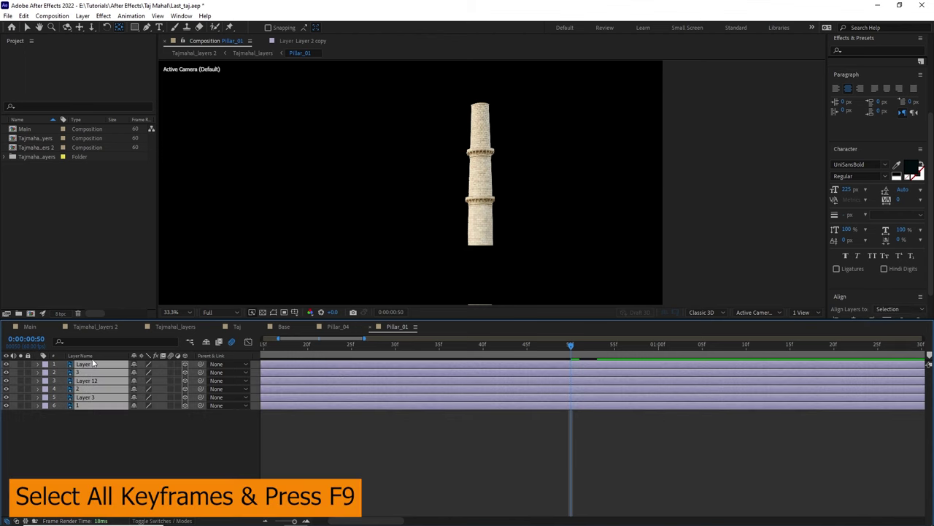
key(u)
drag(613, 370, 316, 463)
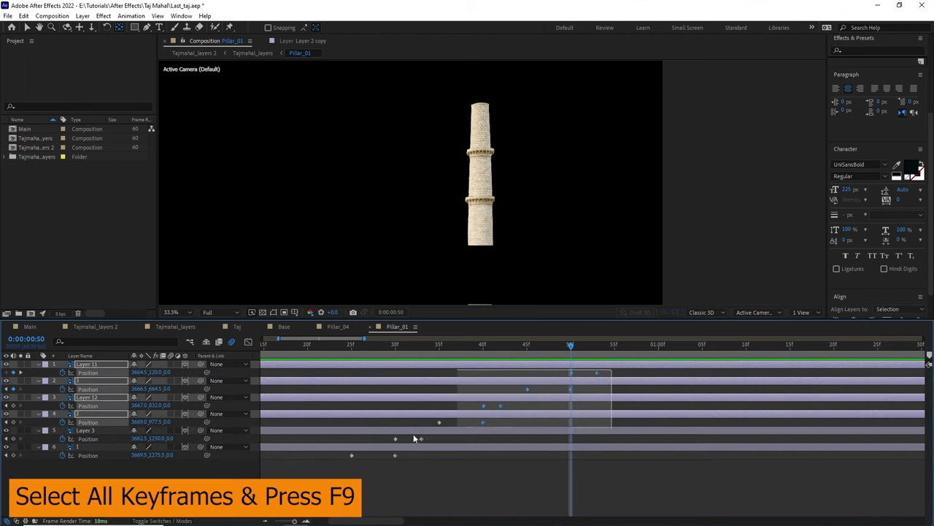
key(F9)
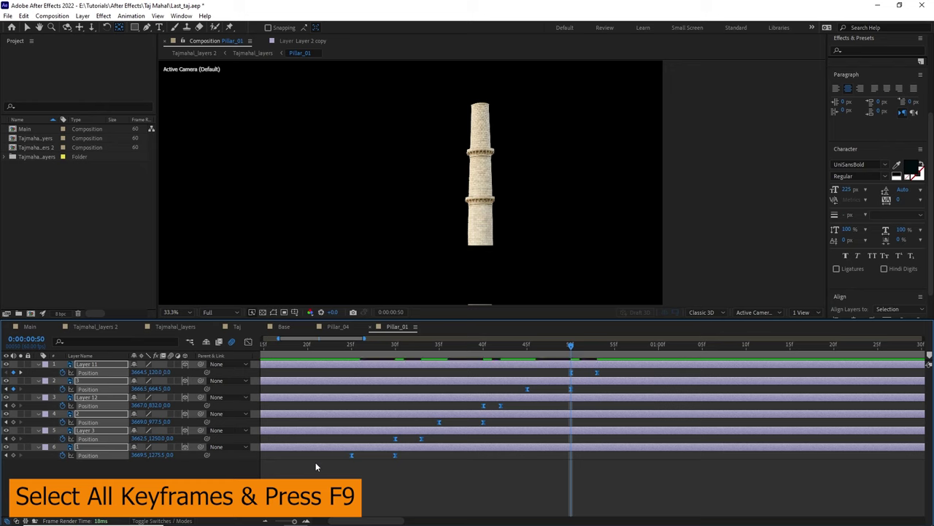
drag(578, 350, 351, 346)
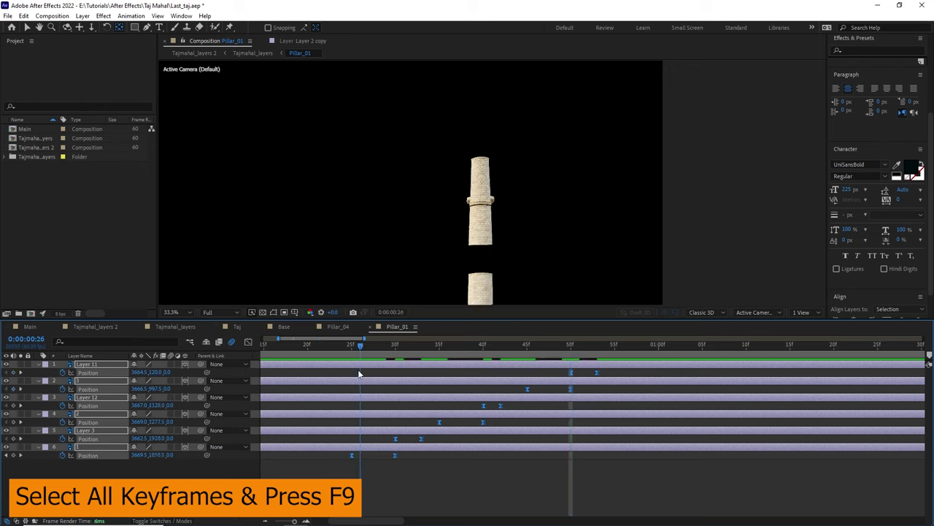
key(space)
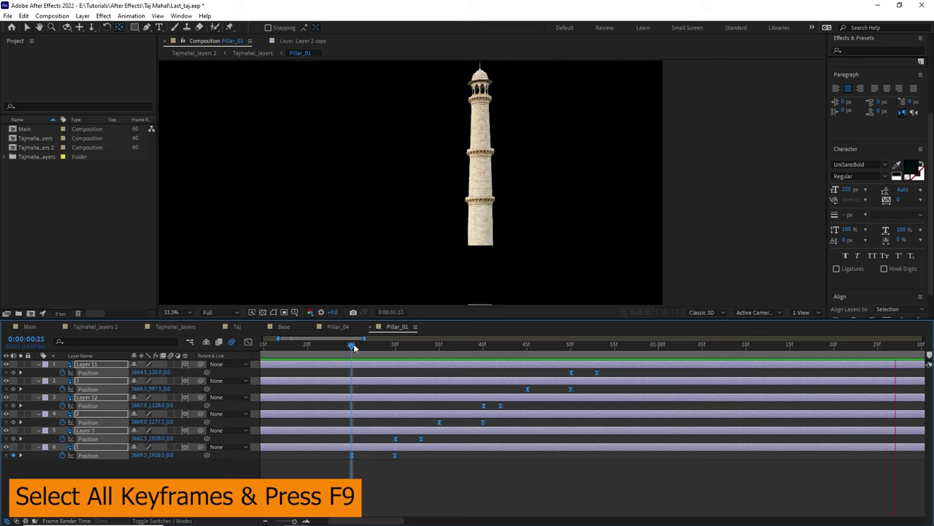
drag(353, 343, 422, 359)
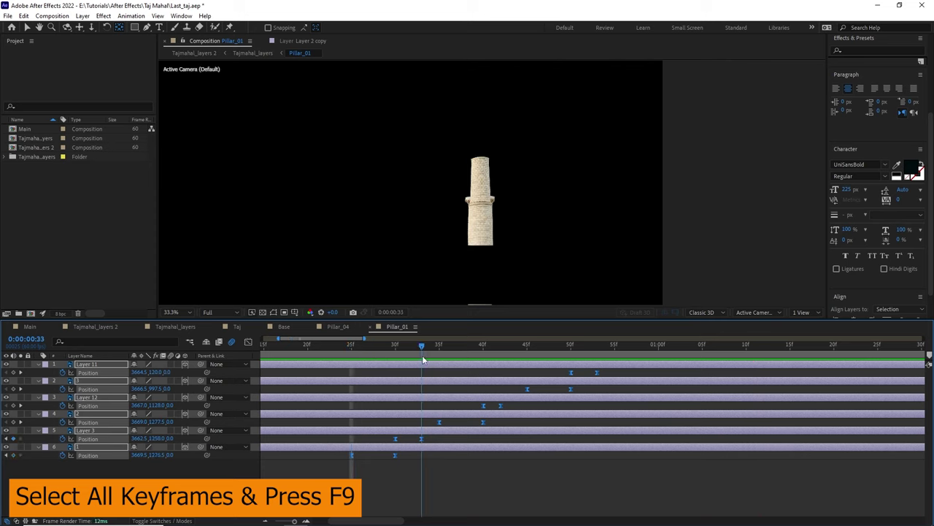
Step: Shift layer 2's keyframes to start at frame 33 and Layer 12's first keyframe to frame 38
key(minus)
click(455, 422)
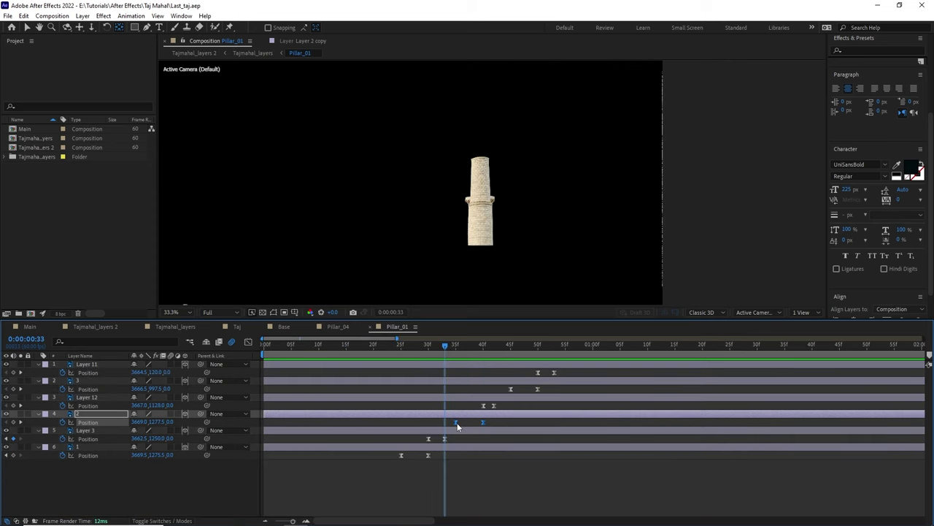
drag(457, 423, 447, 423)
click(483, 406)
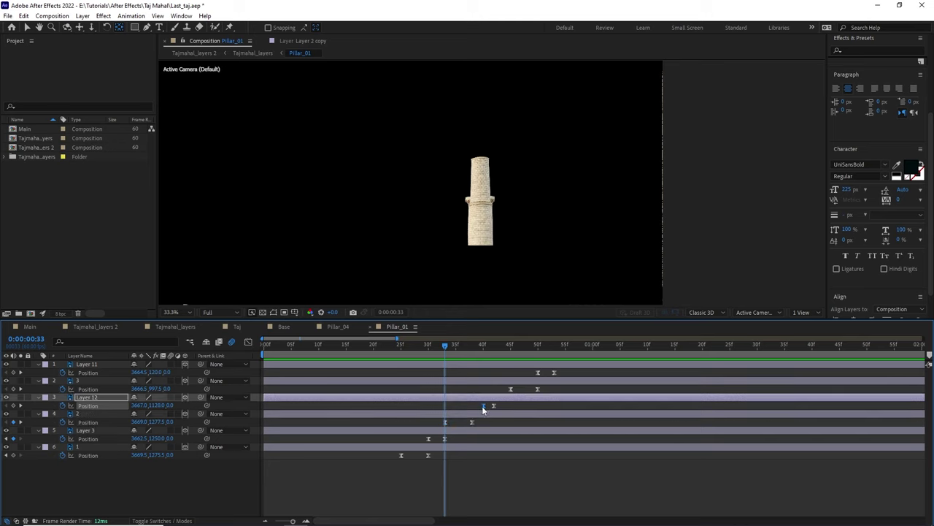
drag(451, 347, 472, 347)
drag(484, 405, 474, 405)
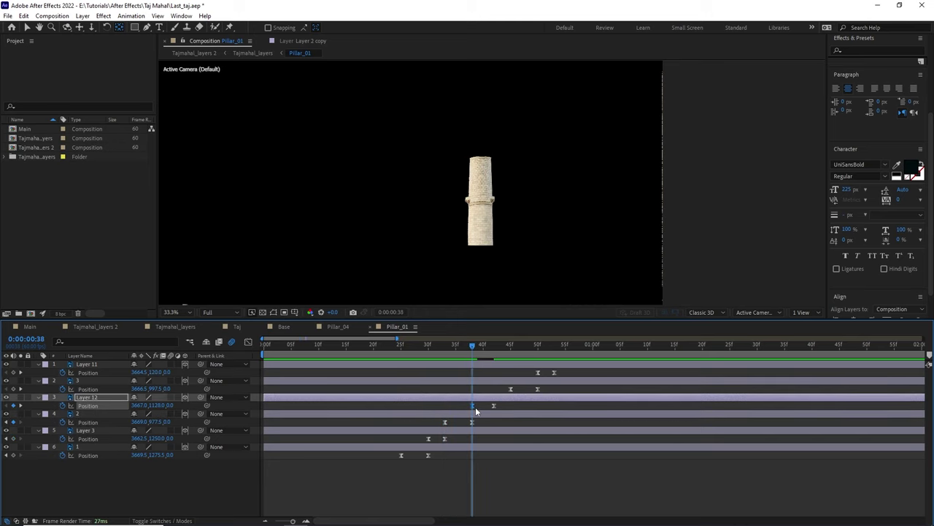
drag(474, 347, 494, 348)
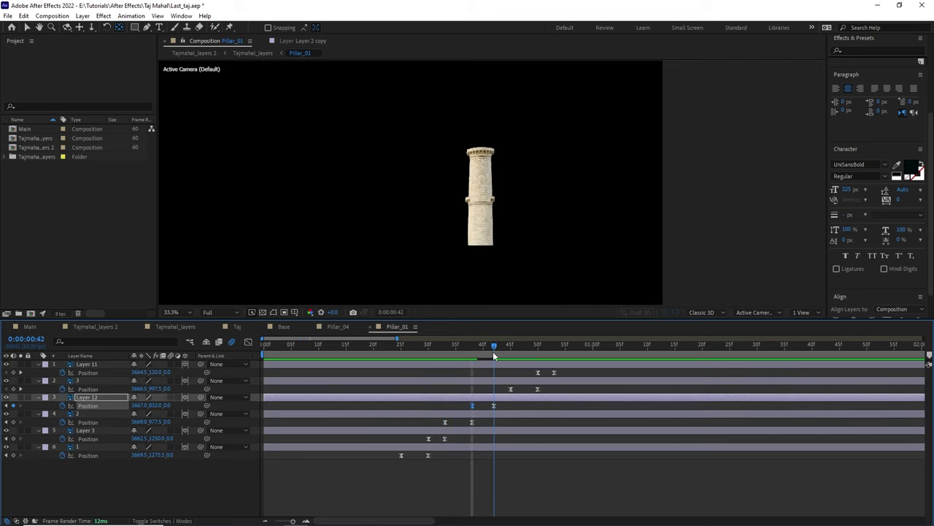
Step: Shift layer 3's keyframes to start at frame 42 and Layer 11's after it, then review and select all keyframes
click(511, 389)
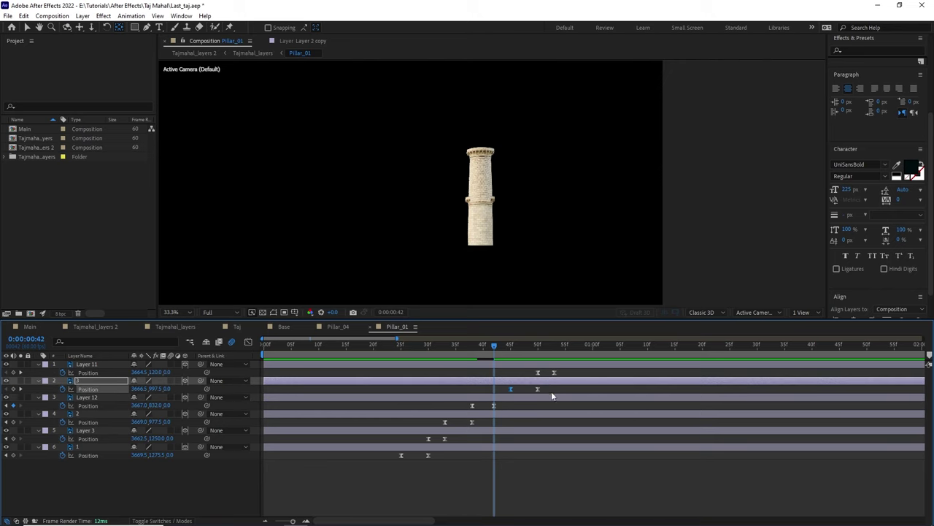
drag(550, 388, 495, 389)
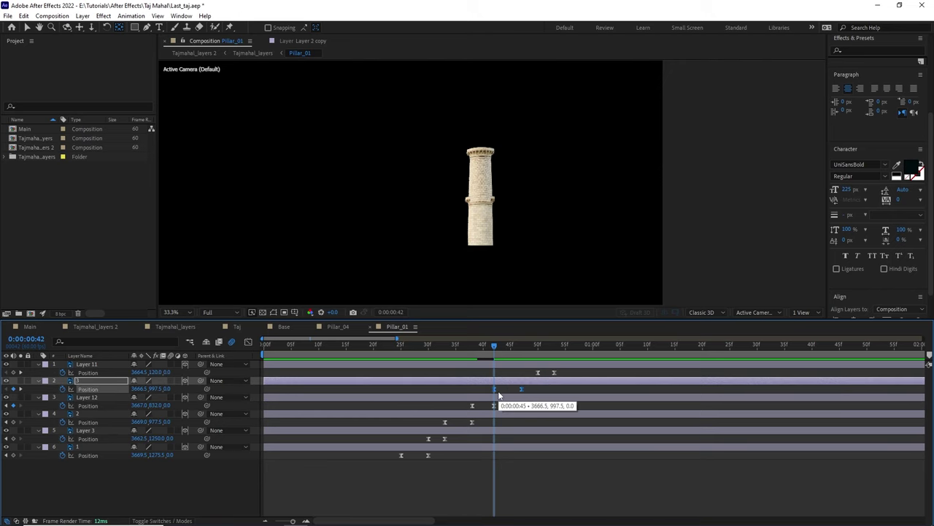
click(521, 346)
drag(558, 376, 534, 376)
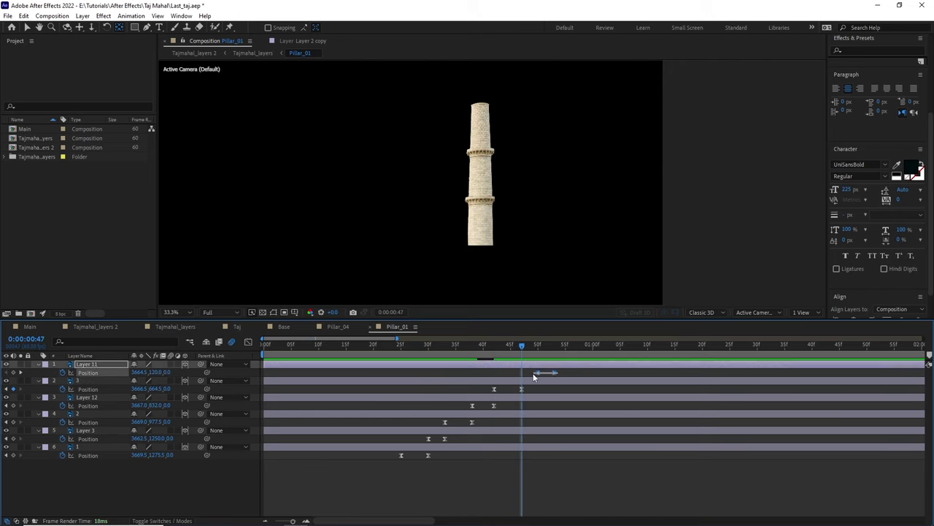
click(444, 481)
click(307, 519)
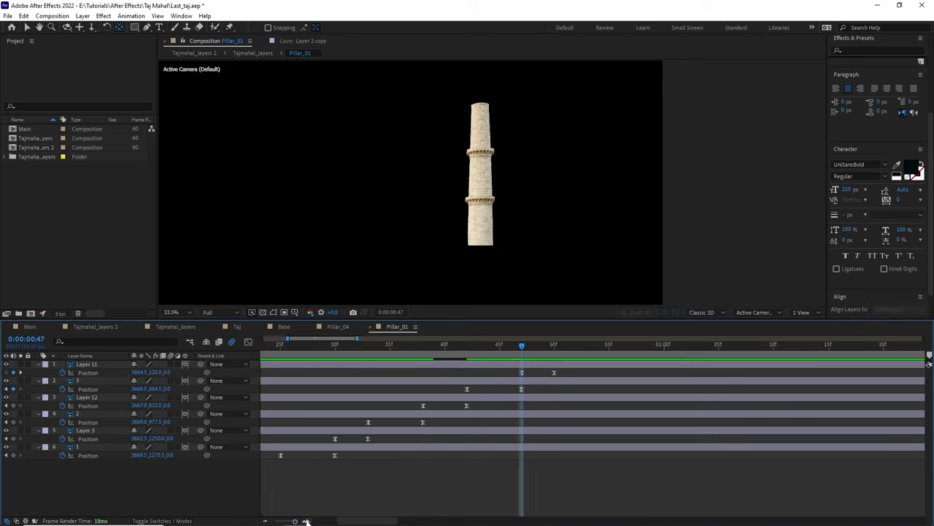
click(307, 520)
click(307, 520)
drag(702, 347, 514, 387)
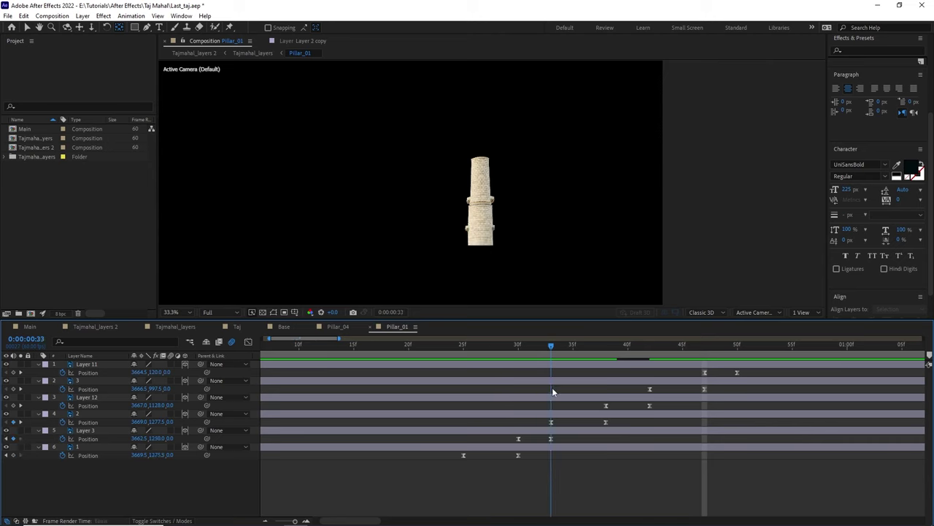
mouse_move(514, 388)
mouse_down()
mouse_move(650, 404)
mouse_move(605, 400)
mouse_up()
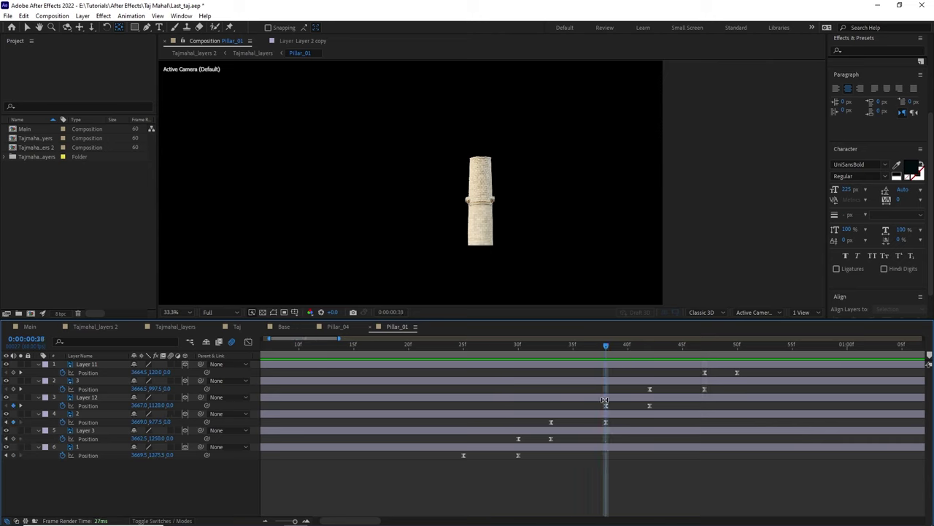
drag(750, 371, 455, 460)
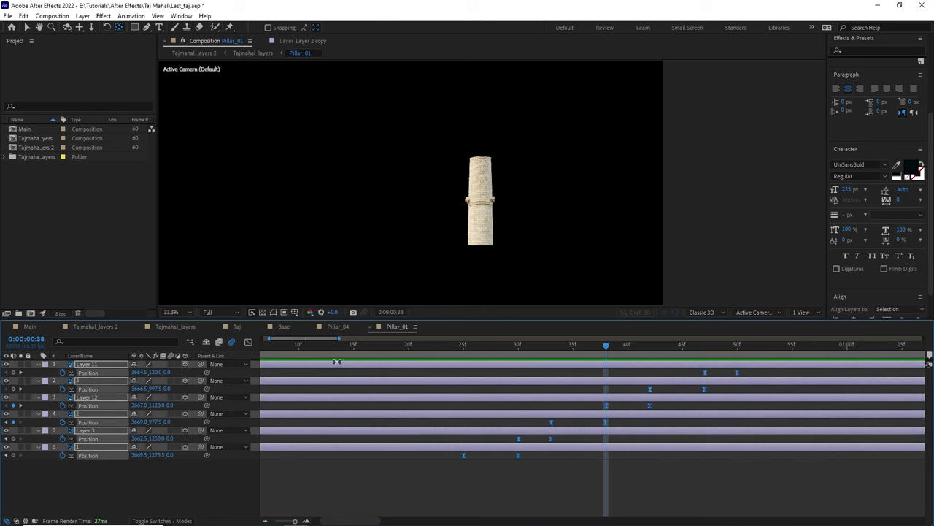
Step: In the Graph Editor, drag all keyframes' influence handles for a fast start and strong ease-in
click(249, 342)
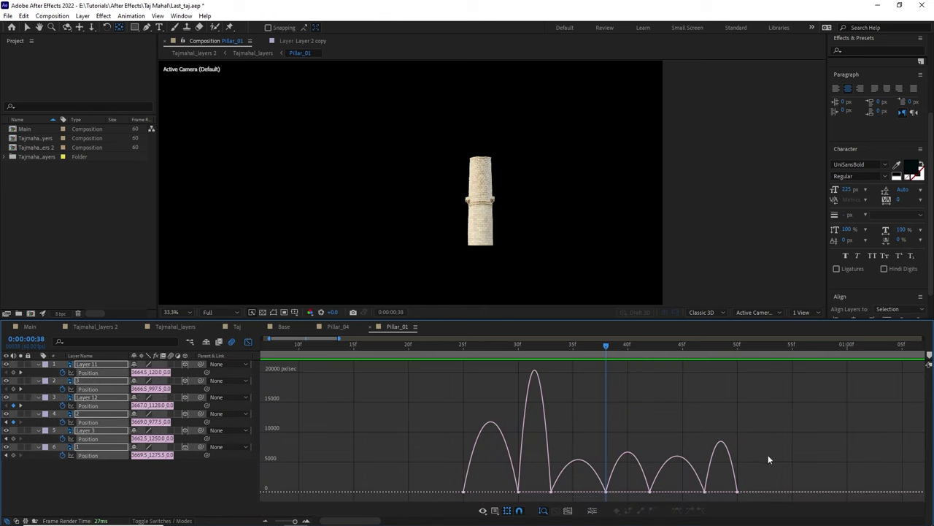
drag(769, 459, 443, 501)
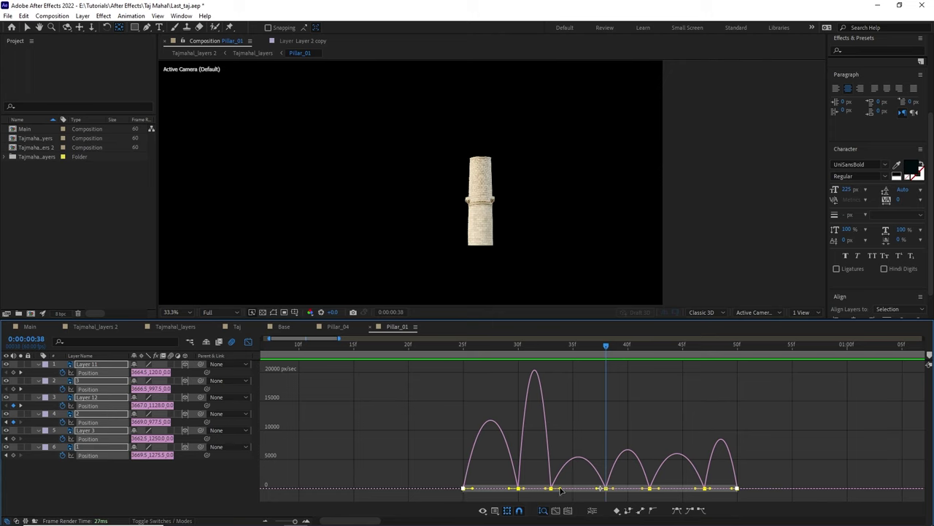
drag(555, 493, 547, 494)
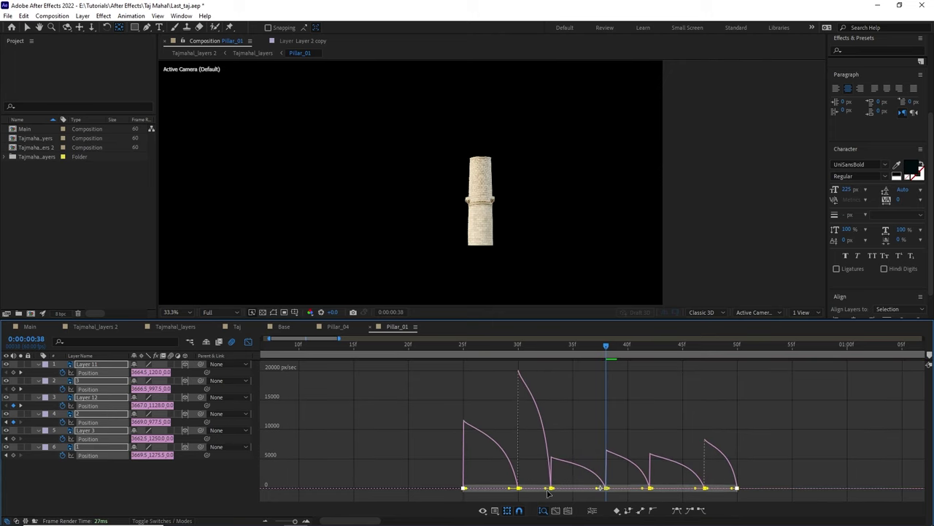
drag(598, 343, 550, 356)
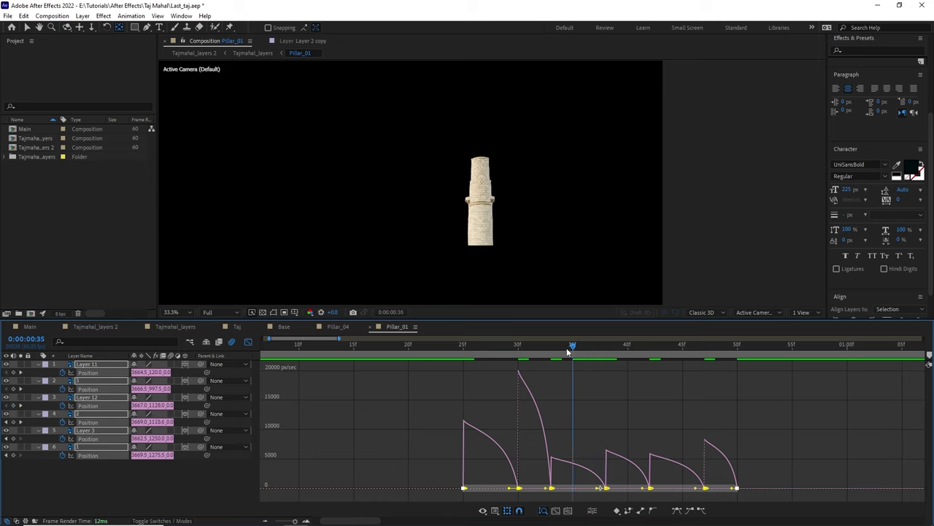
Step: Trim Layer 3 to start at frame 30 and layer 2 at frame 33
click(248, 342)
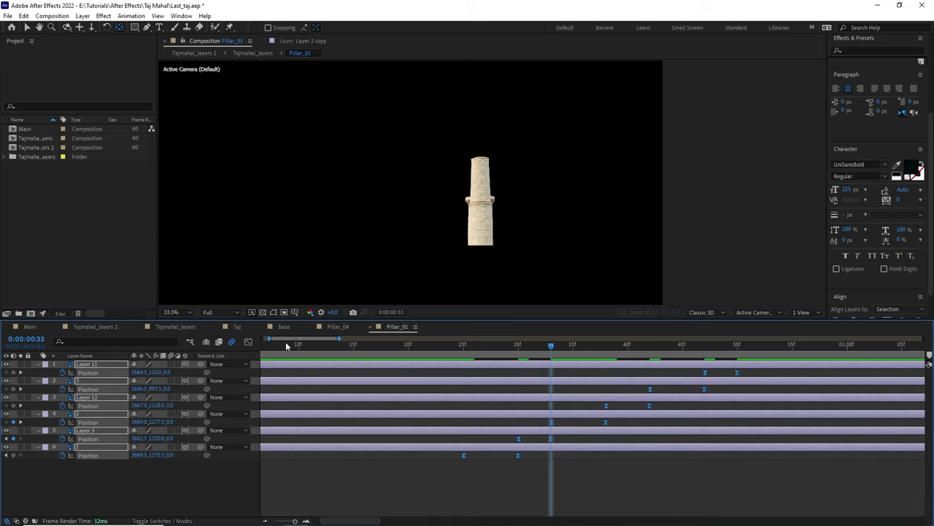
drag(522, 345, 454, 346)
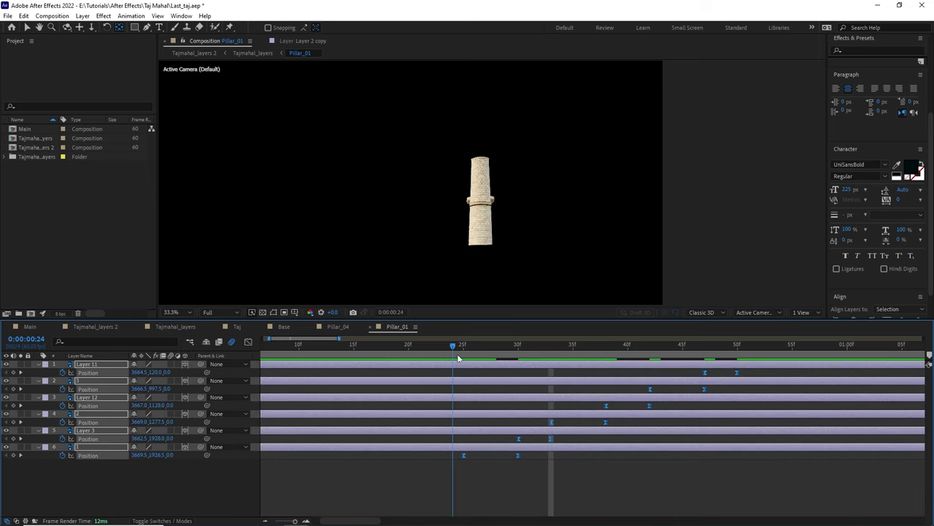
key(space)
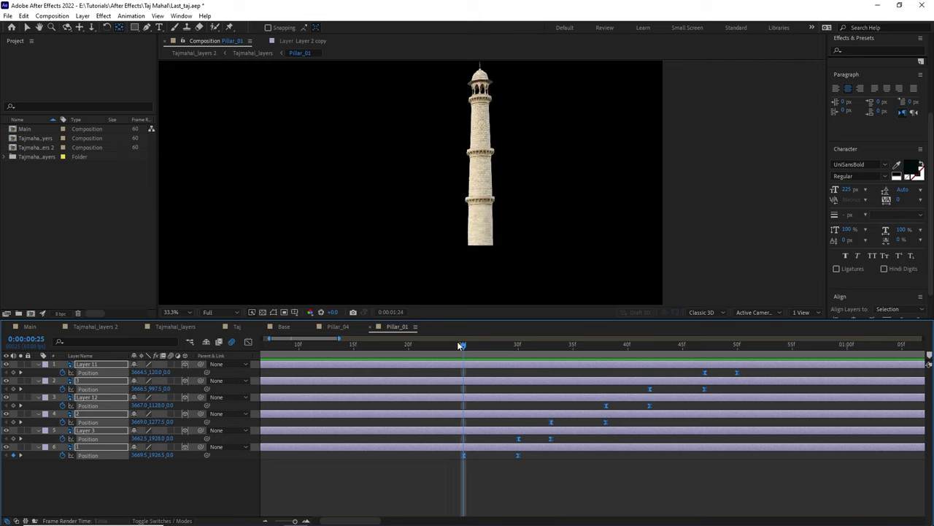
drag(461, 343, 518, 349)
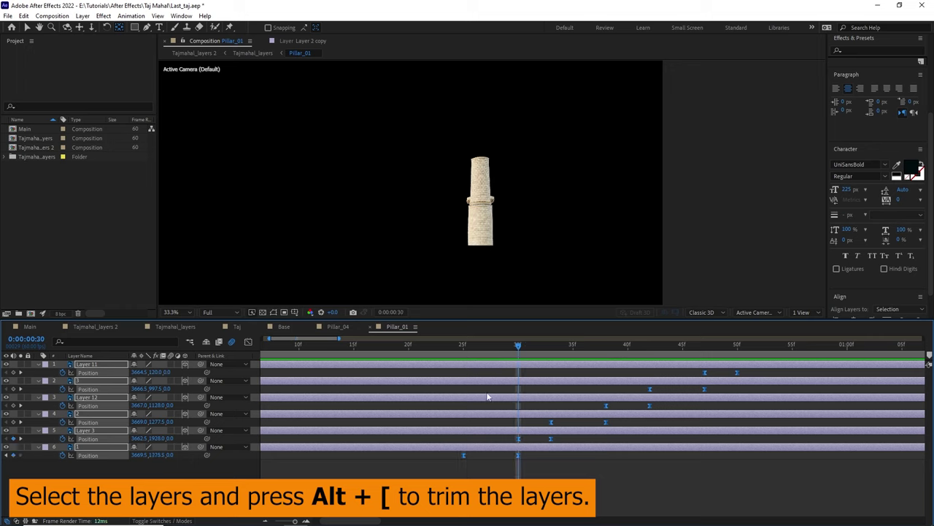
click(321, 460)
click(101, 433)
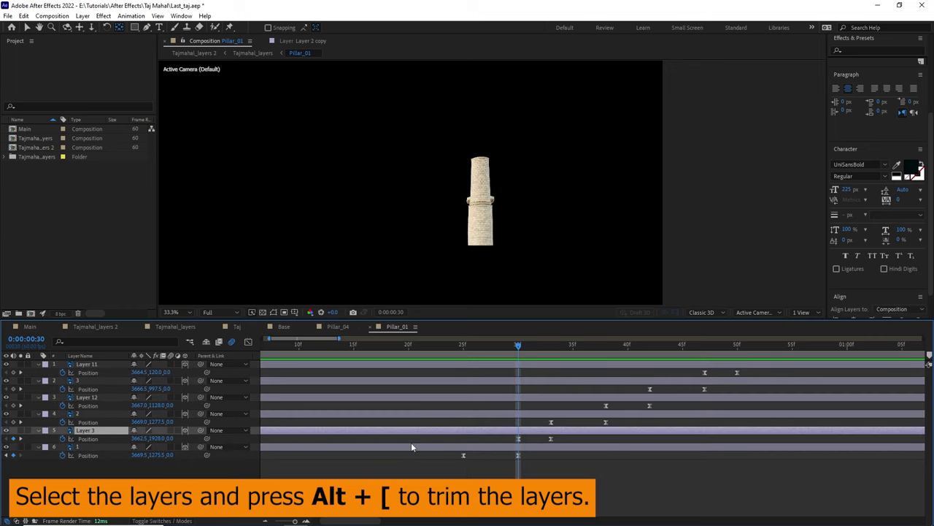
key(alt+bracketleft)
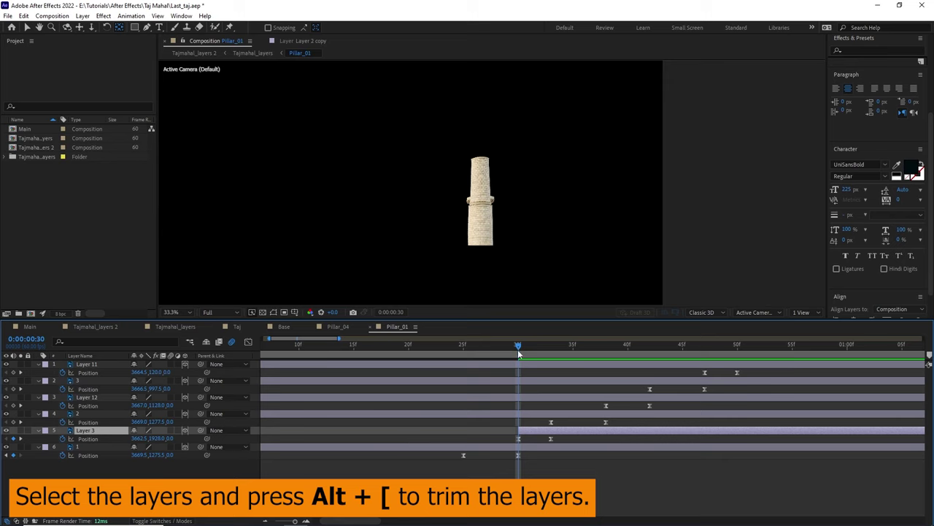
drag(518, 349, 550, 349)
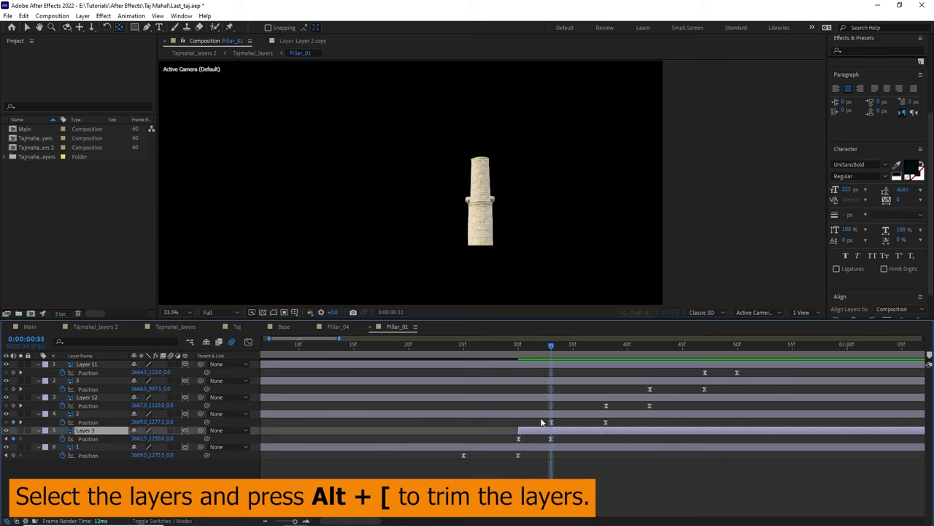
click(513, 416)
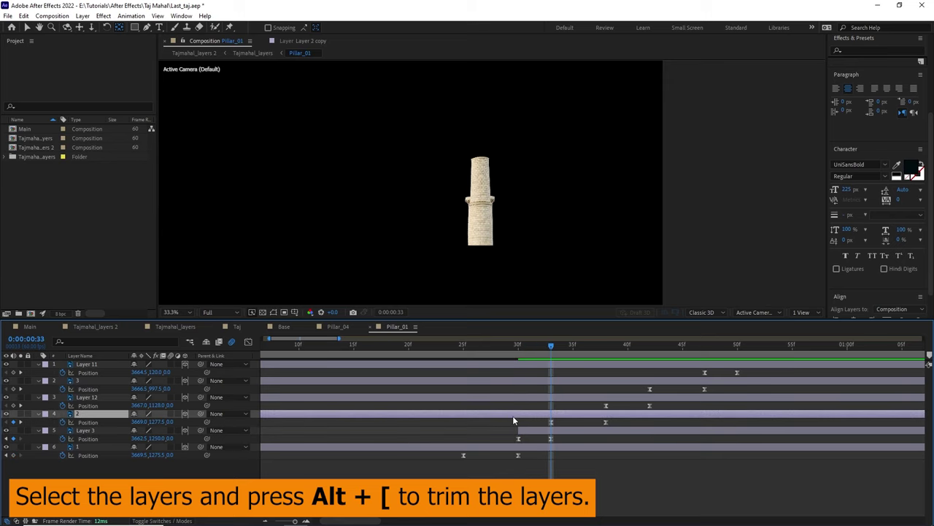
key(alt+bracketleft)
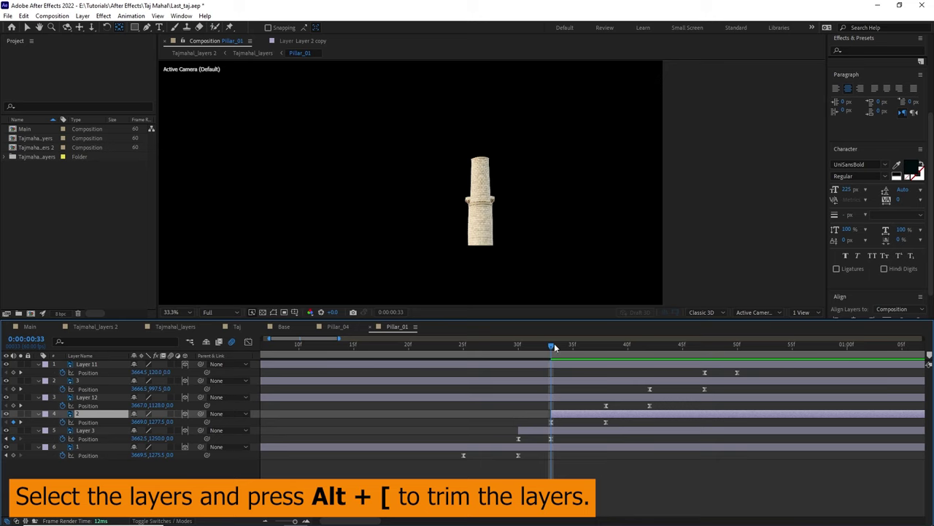
Step: Trim Layer 12 to start at frame 38, layer 3 at frame 42 and Layer 11 at frame 47
drag(554, 343, 606, 360)
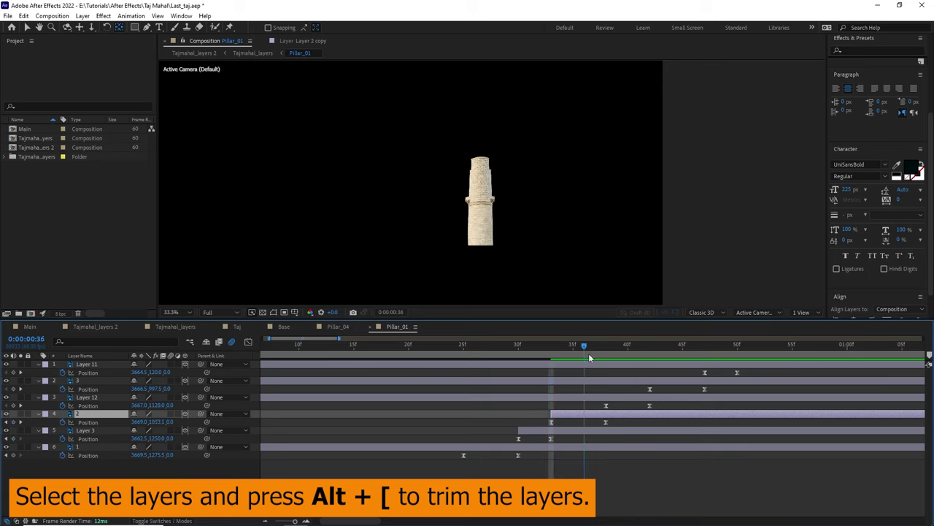
click(591, 397)
key(alt+bracketleft)
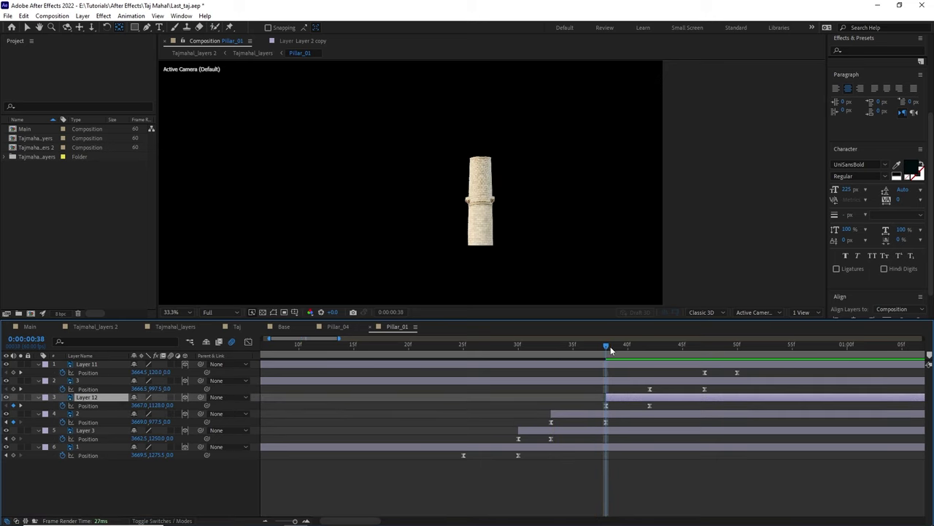
mouse_move(611, 346)
mouse_down()
mouse_move(705, 346)
mouse_move(467, 364)
mouse_move(502, 377)
mouse_move(748, 379)
mouse_up()
click(647, 380)
key(alt+bracketleft)
click(696, 364)
key(alt+bracketleft)
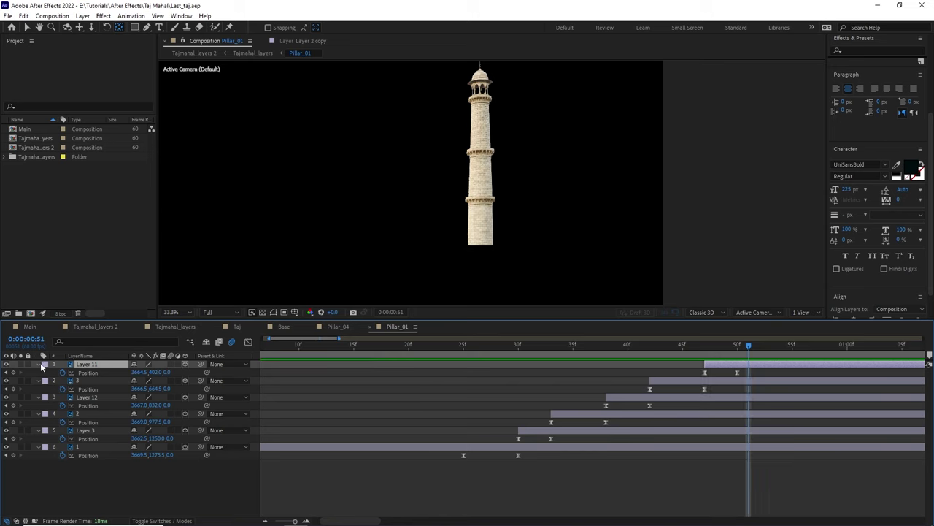
Step: Inspect the lower pillar pieces' Position keyframes, then collapse the Pillar_01 layer rows
drag(42, 367, 40, 409)
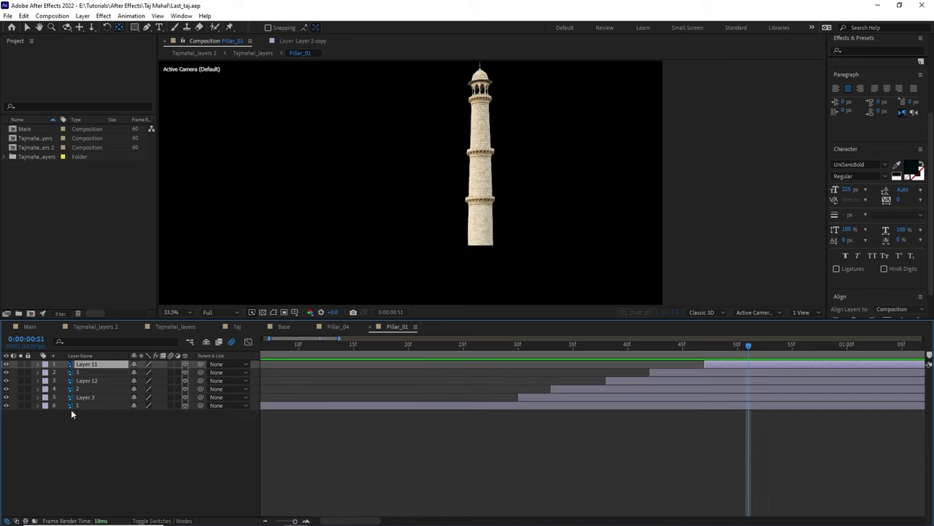
click(85, 398)
shift+click(84, 406)
key(p)
click(37, 388)
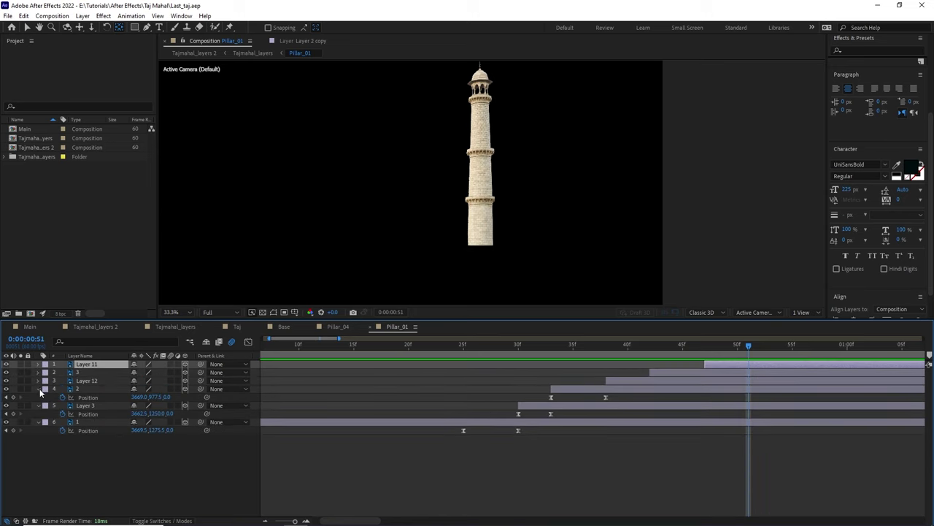
drag(40, 393, 41, 411)
Step: Move Layer 3 and 1 to the top of the stack, with Layer 12 and 2 directly below
click(84, 397)
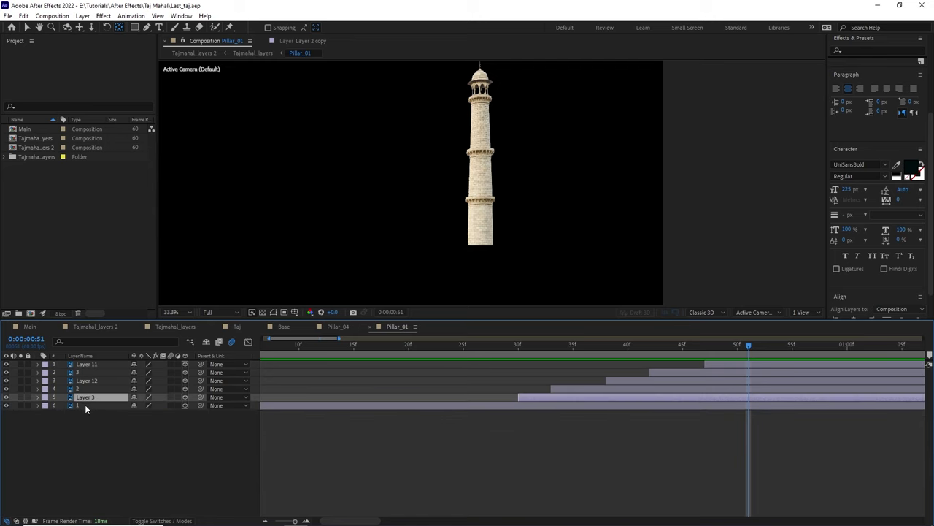
shift+click(86, 406)
drag(85, 401, 85, 363)
click(87, 397)
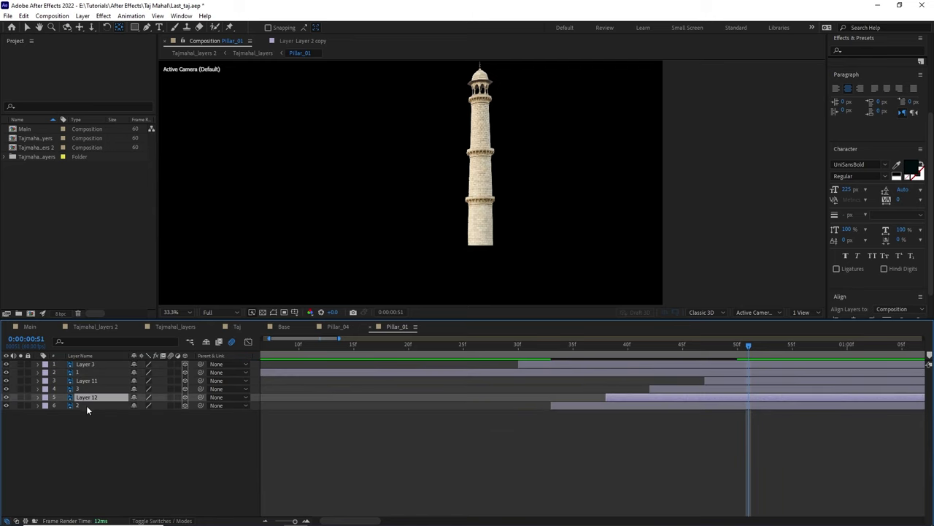
shift+click(82, 405)
drag(86, 402, 93, 379)
click(101, 423)
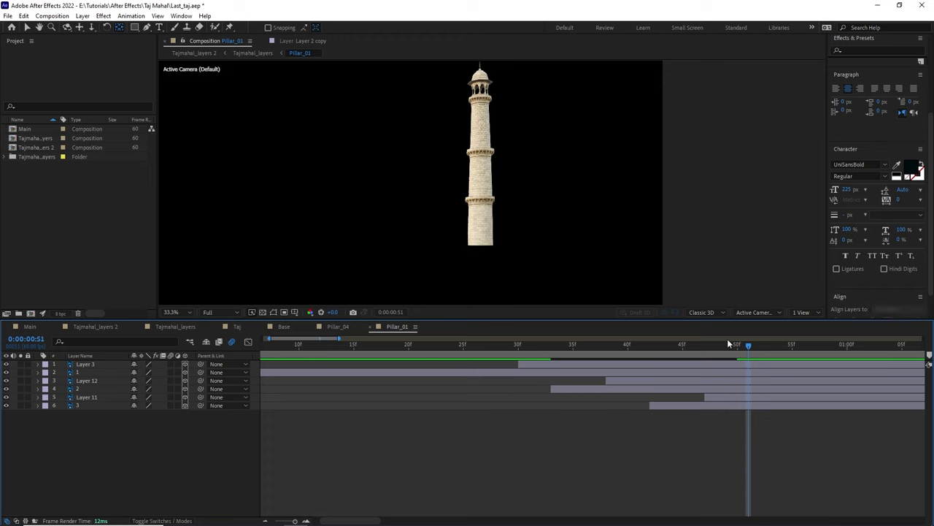
Step: Review the pillar build, select all six pillar layers, and go back to Tajmahal_layers
mouse_move(728, 341)
mouse_down()
mouse_move(543, 344)
mouse_move(781, 361)
mouse_up()
drag(95, 439, 101, 362)
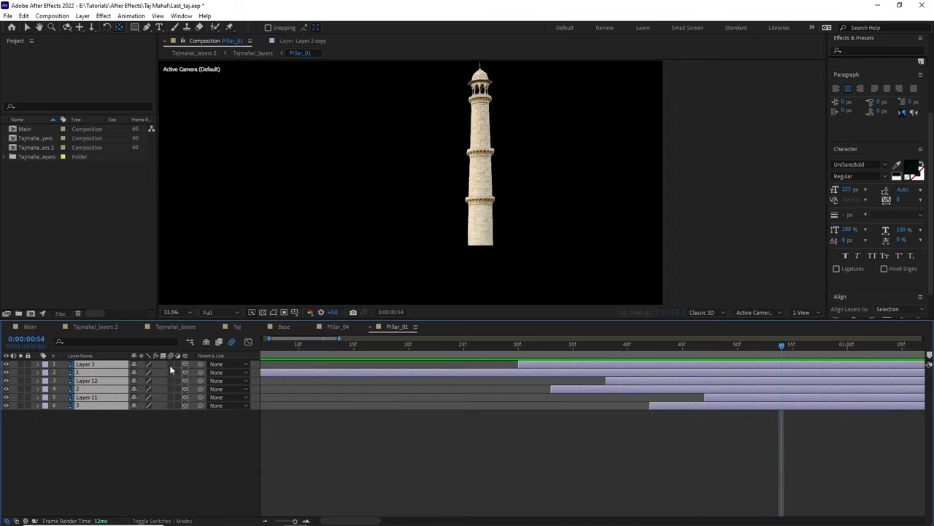
drag(431, 346, 513, 358)
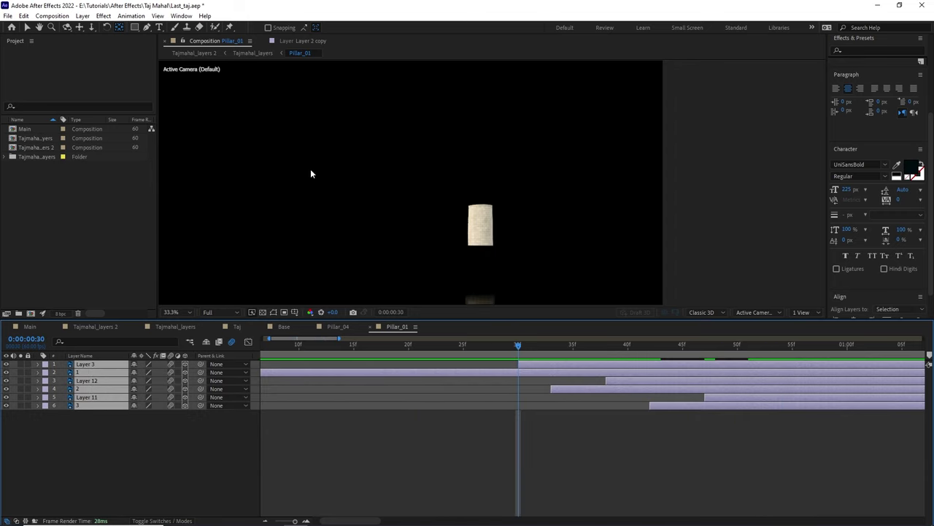
click(253, 52)
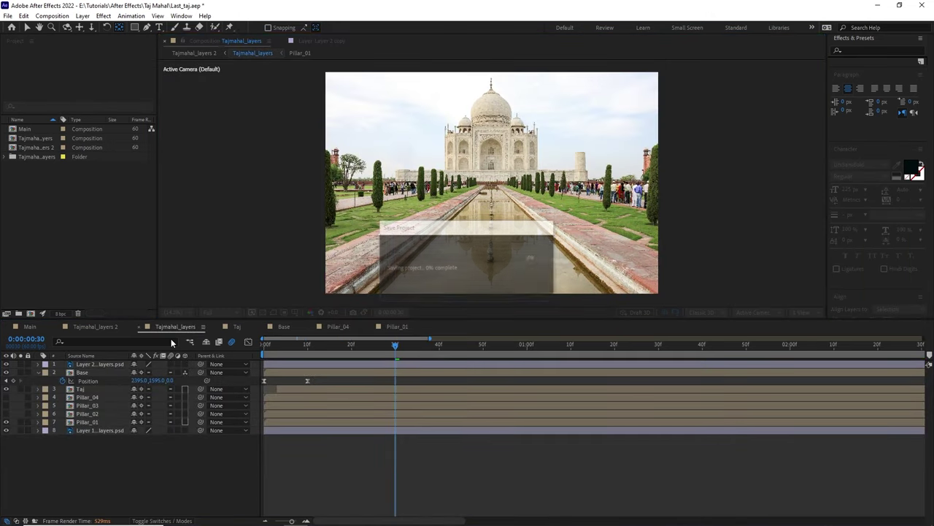
drag(304, 344, 250, 347)
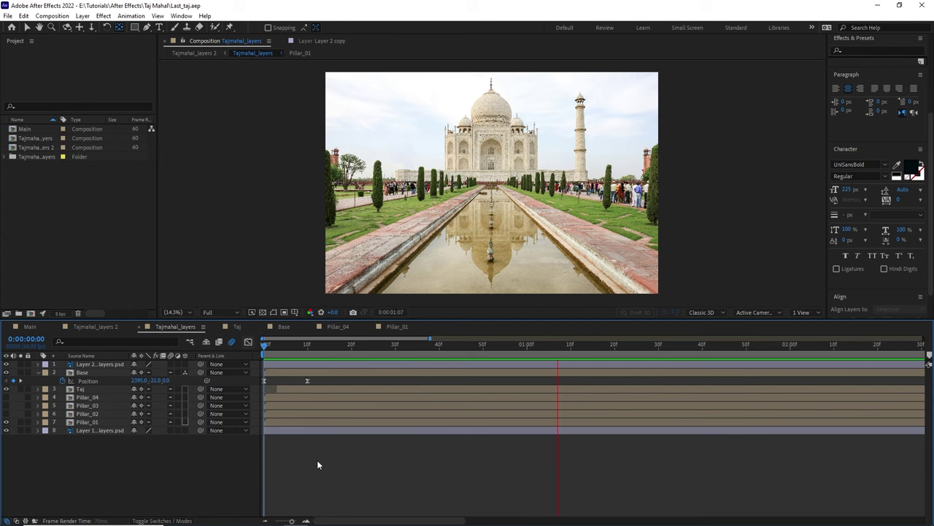
drag(278, 348, 508, 348)
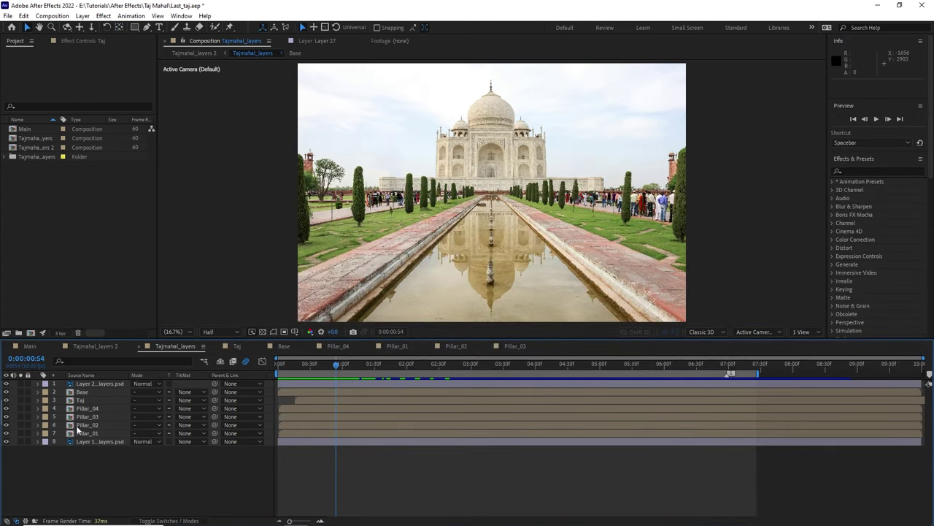
double_click(81, 433)
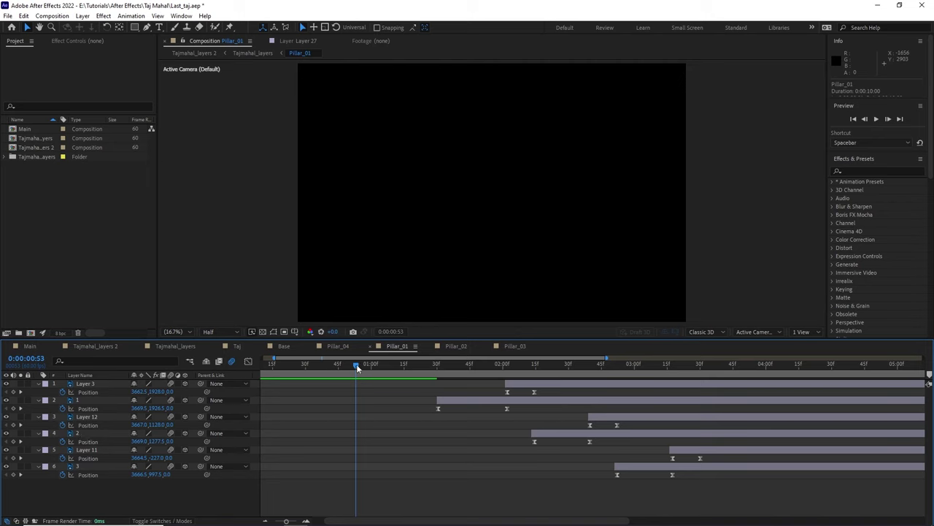
mouse_move(358, 367)
mouse_down()
mouse_move(655, 367)
mouse_move(673, 388)
mouse_up()
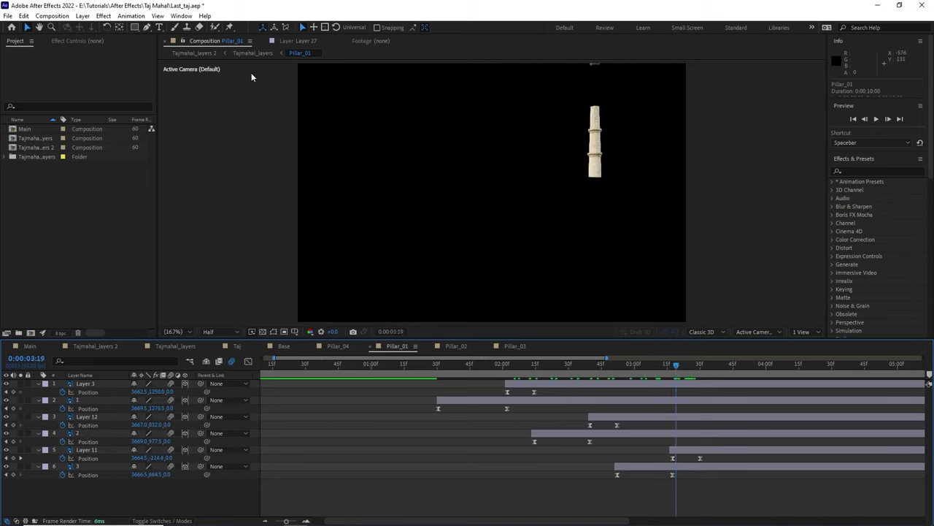
click(250, 54)
double_click(88, 424)
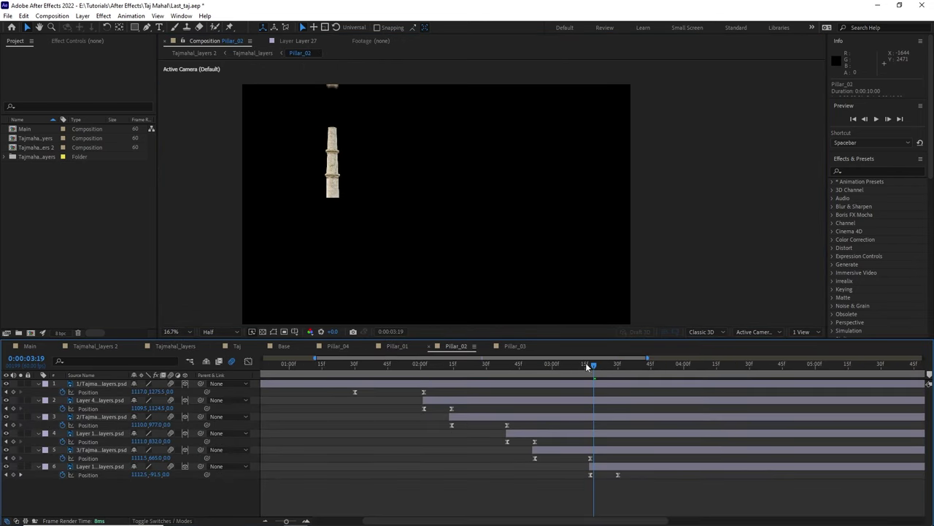
mouse_move(585, 365)
mouse_down()
mouse_move(441, 365)
mouse_move(628, 365)
mouse_up()
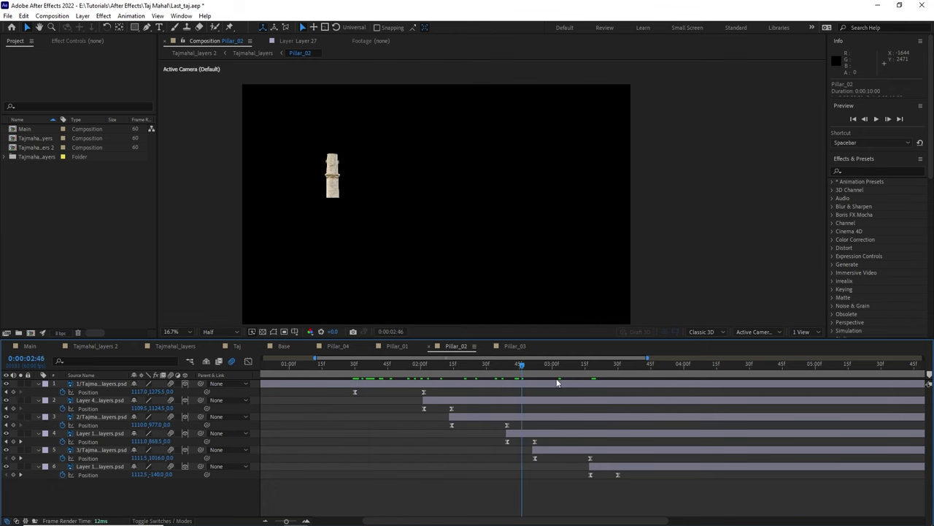
click(250, 54)
double_click(92, 418)
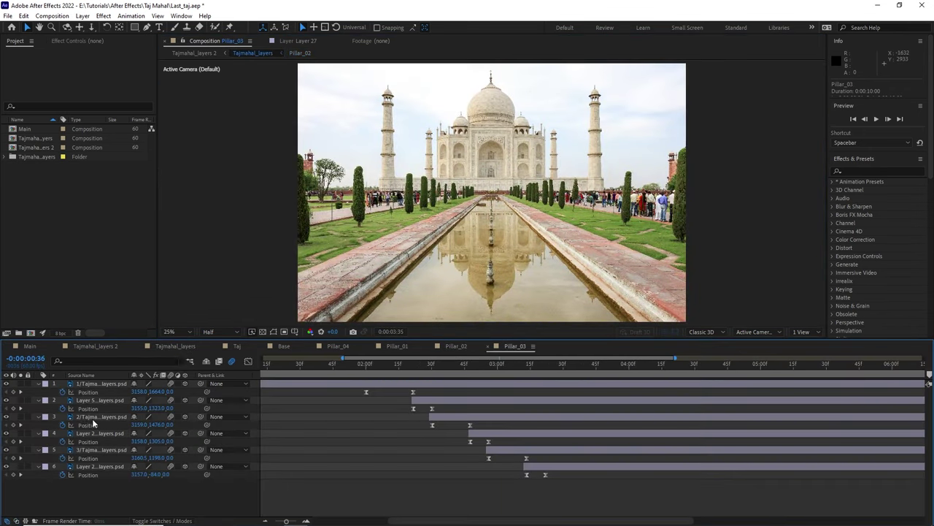
drag(368, 365, 549, 392)
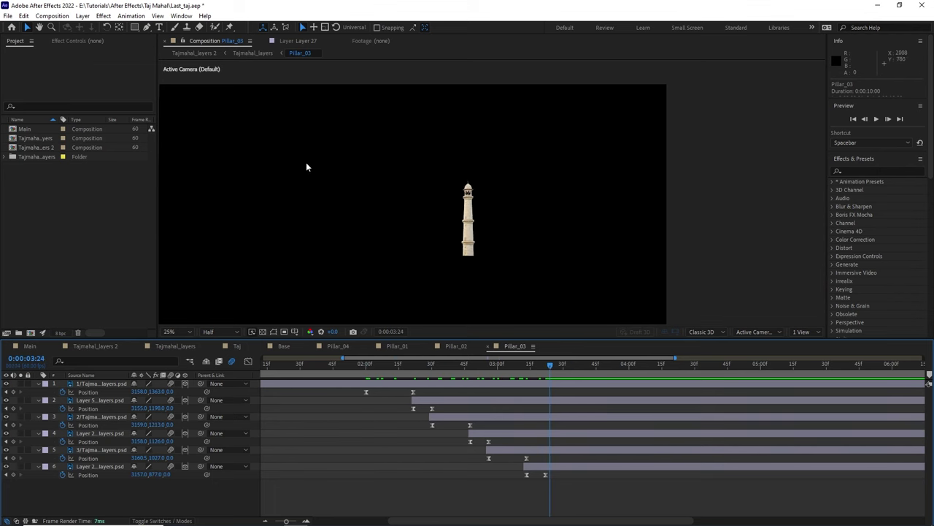
click(252, 52)
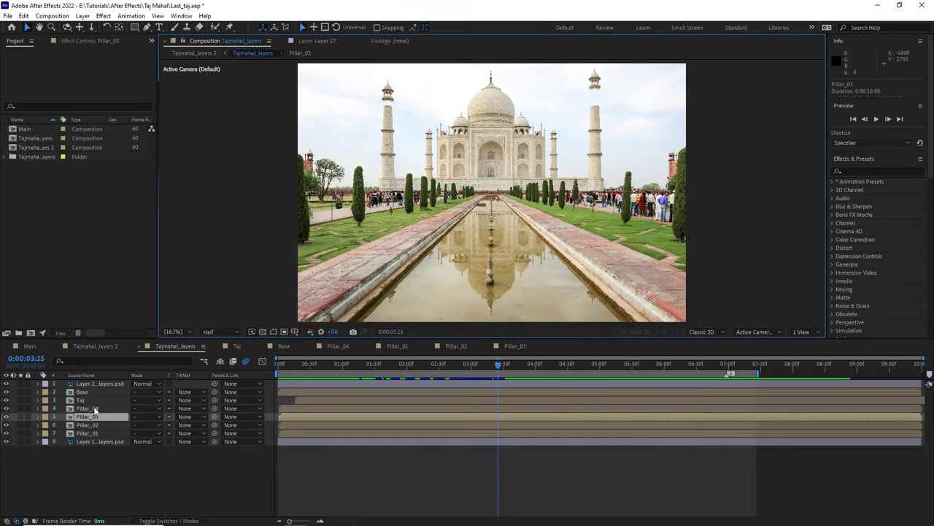
double_click(93, 408)
drag(686, 368, 512, 364)
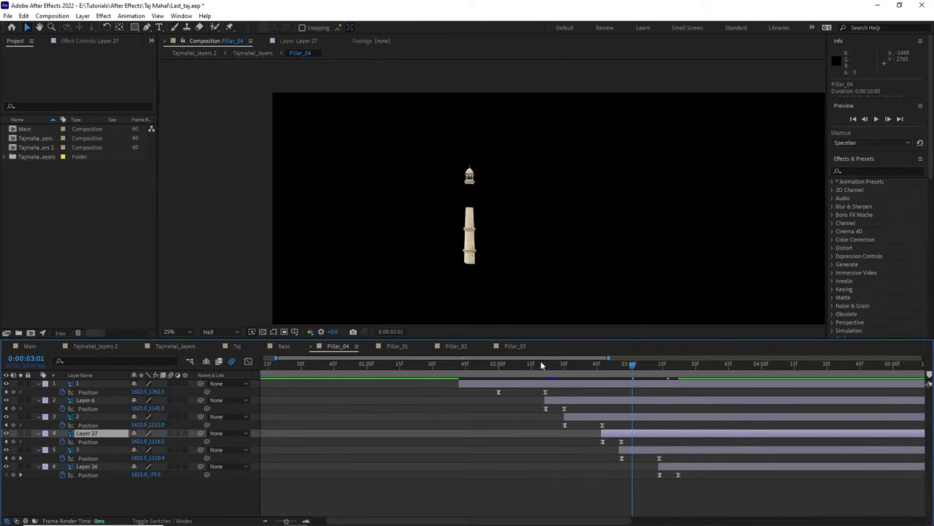
key(space)
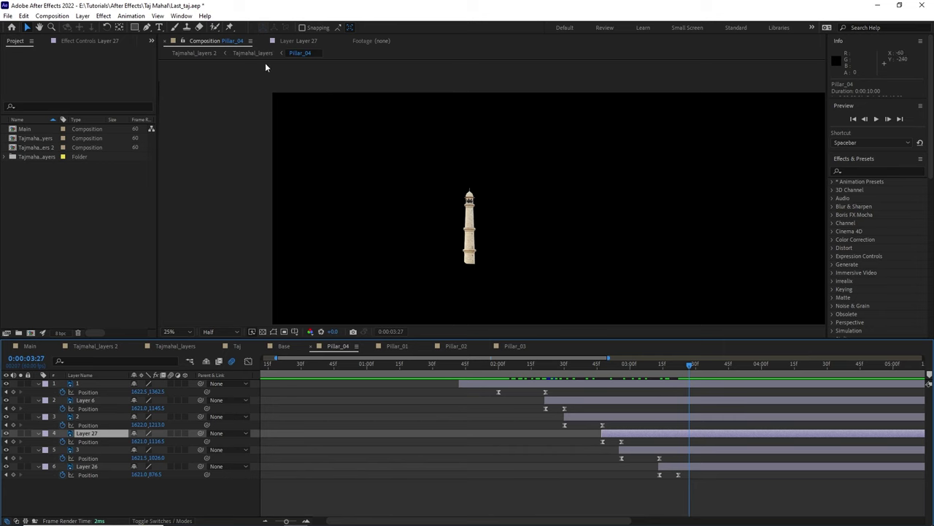
click(245, 54)
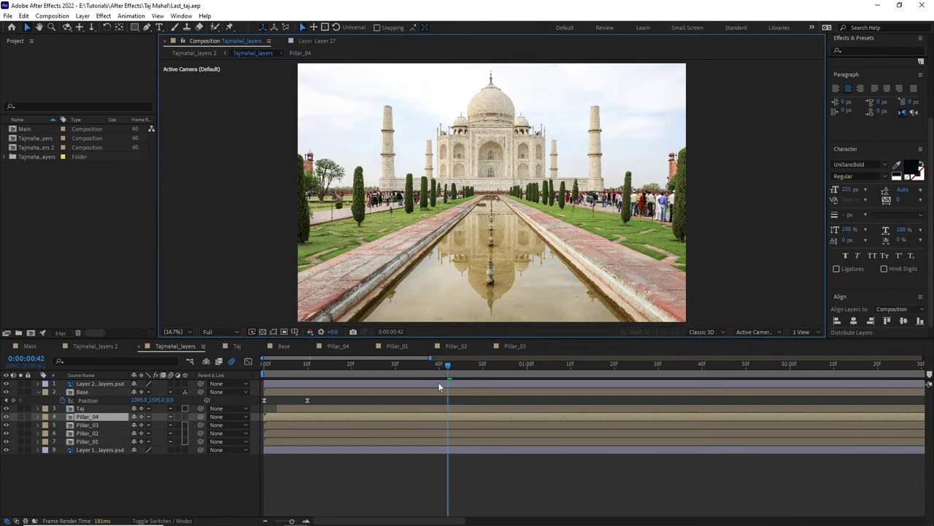
mouse_move(448, 367)
mouse_down()
mouse_move(467, 368)
mouse_move(244, 401)
mouse_up()
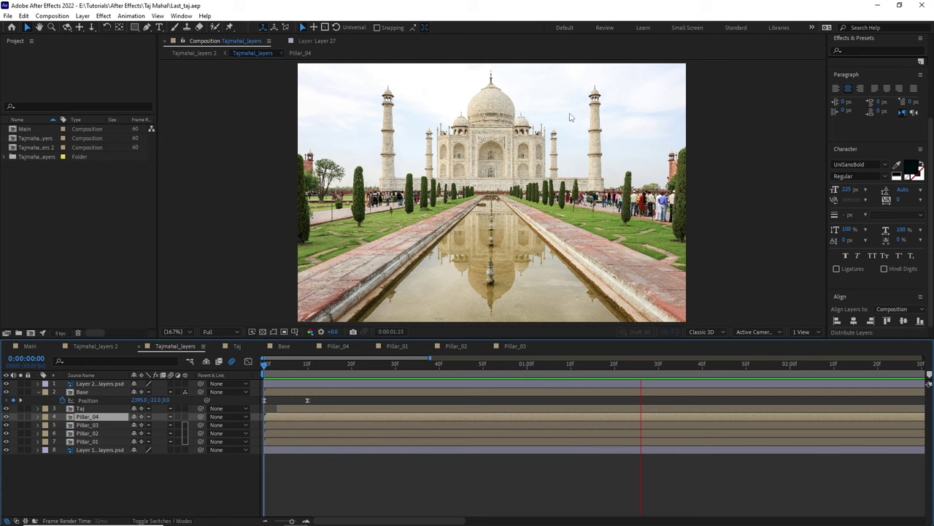
key(z)
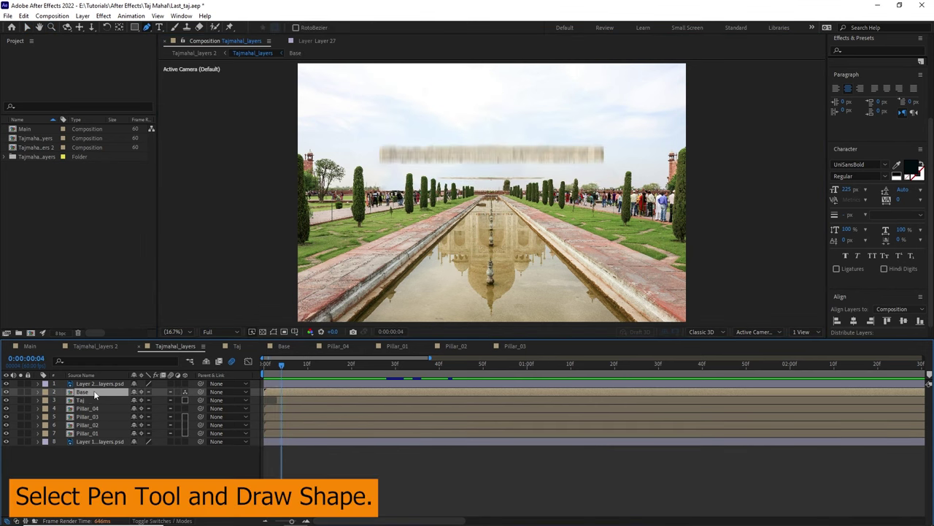
Step: In the Base composition, draw a closed trapezoid pen shape under the slab at frame 0
double_click(102, 392)
key(g)
drag(268, 366, 264, 366)
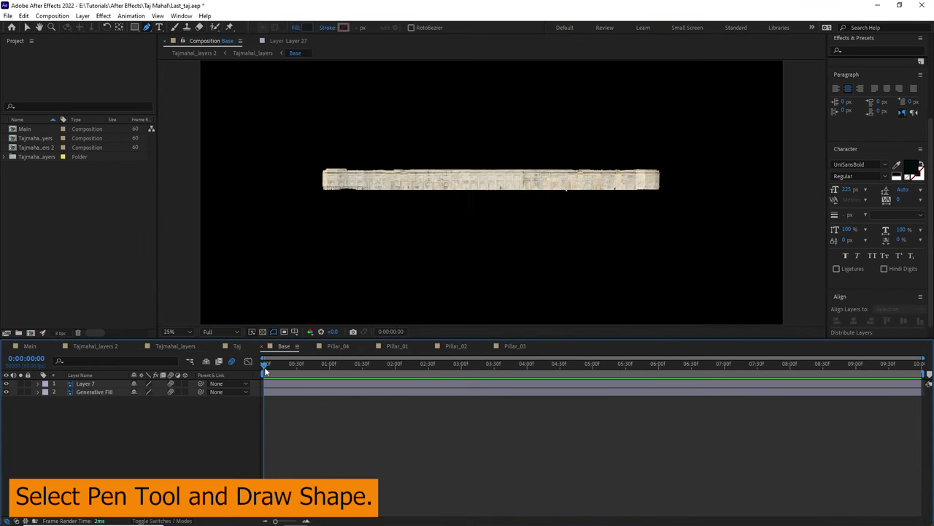
click(146, 27)
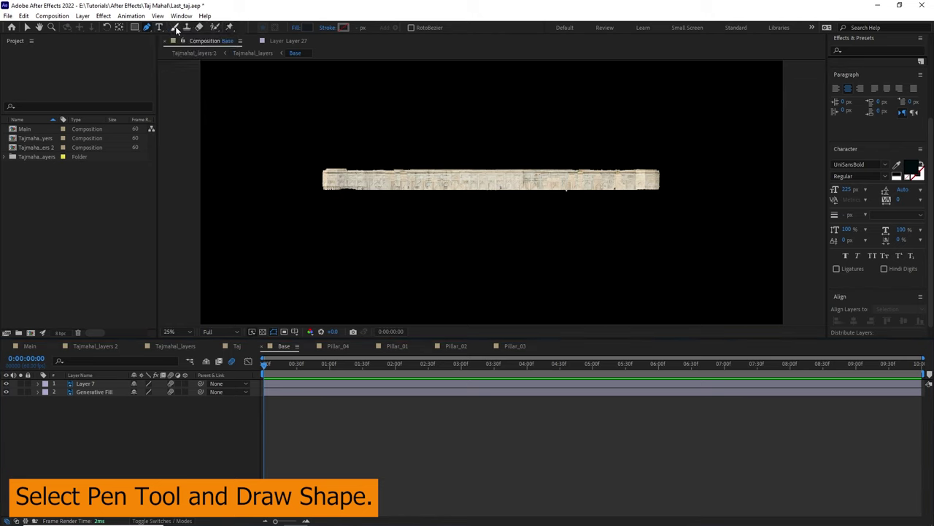
drag(323, 186, 342, 219)
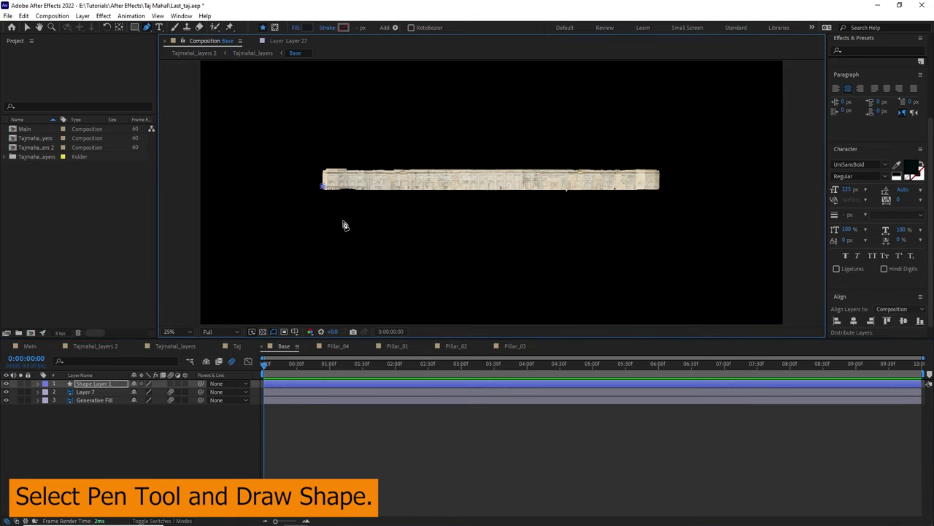
click(639, 220)
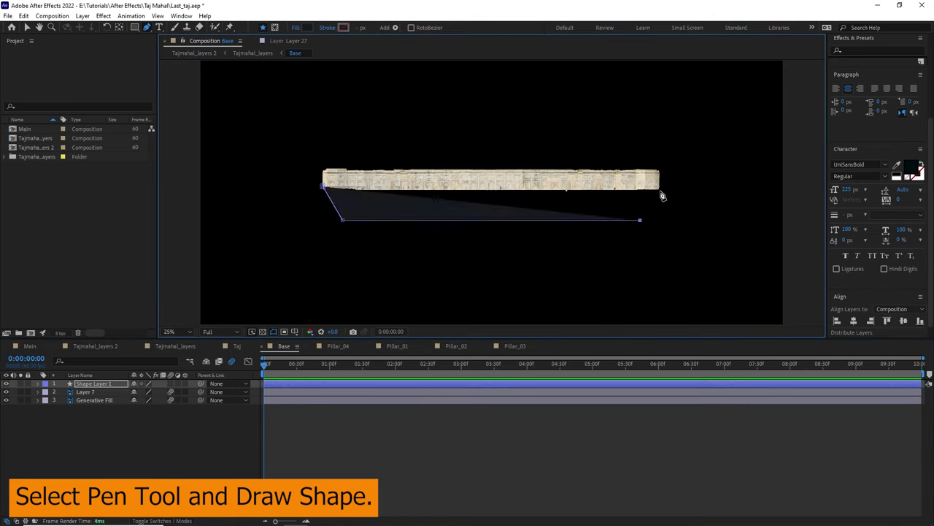
click(660, 188)
click(322, 187)
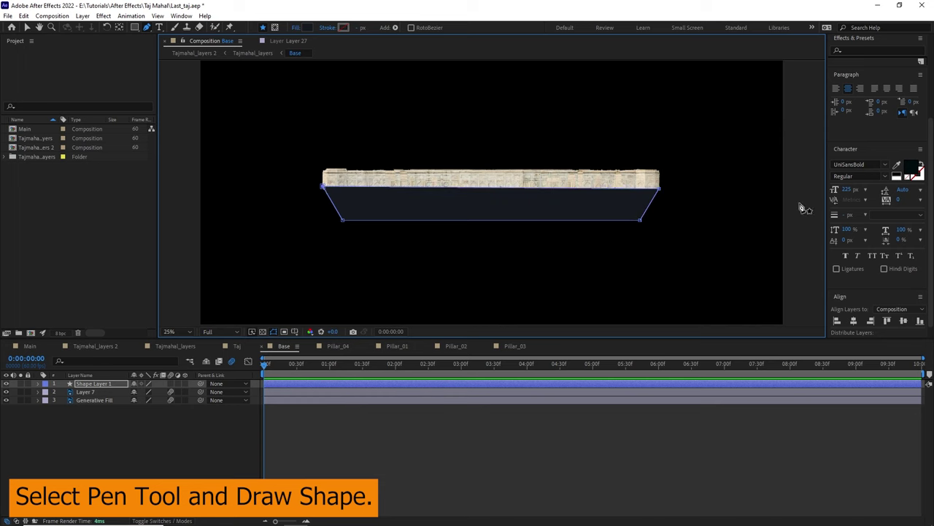
Step: Fill the trapezoid with the slab's sampled stone colour, darkened to a deep brown
click(914, 170)
click(548, 256)
click(489, 180)
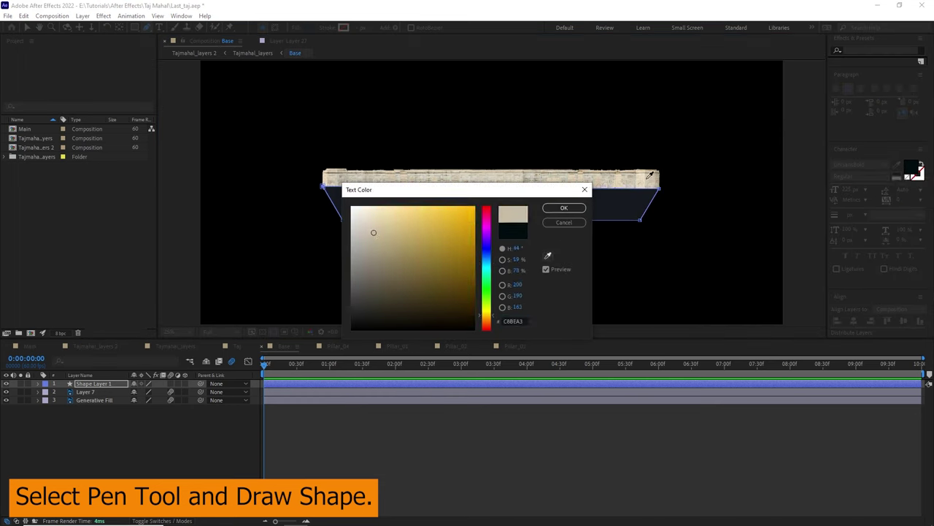
drag(489, 190, 694, 165)
drag(645, 273, 630, 290)
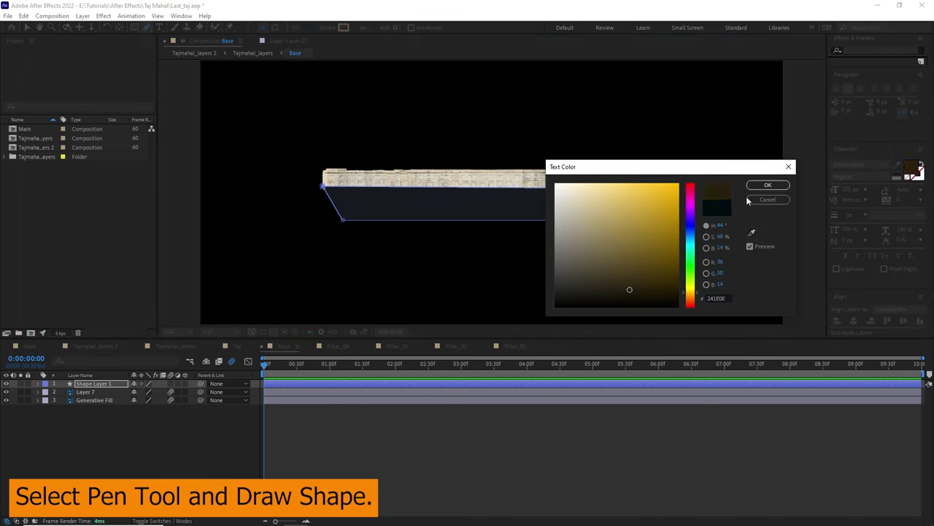
click(767, 184)
Step: Change Shape Layer 1's fill to the dark brown 2C2921
click(102, 383)
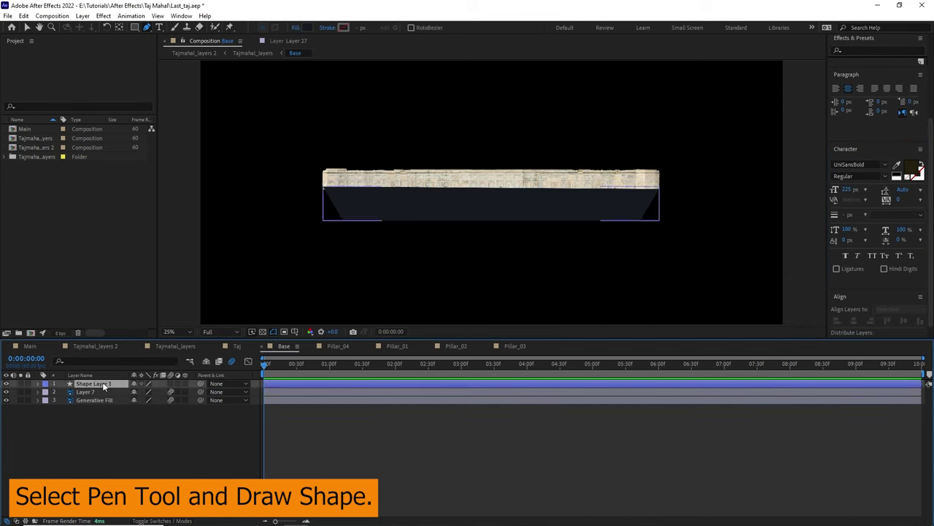
click(307, 27)
click(692, 292)
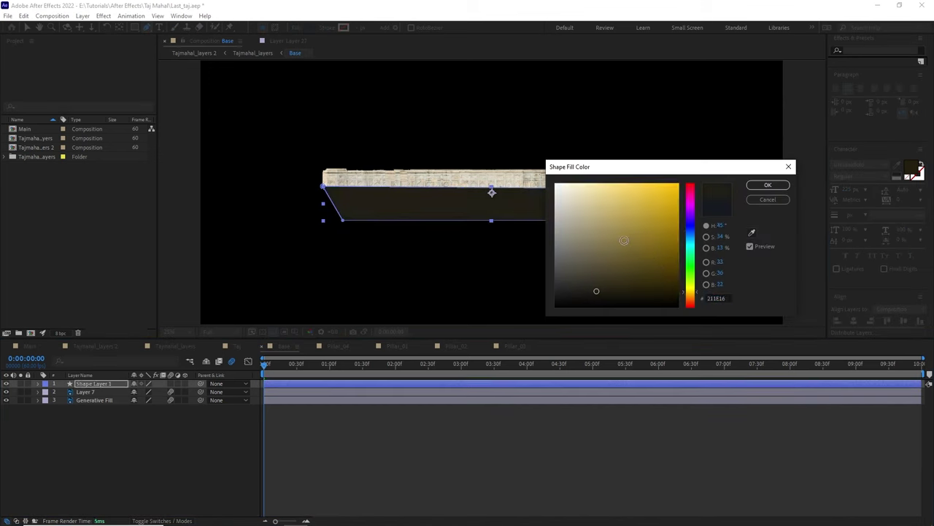
drag(605, 209, 587, 285)
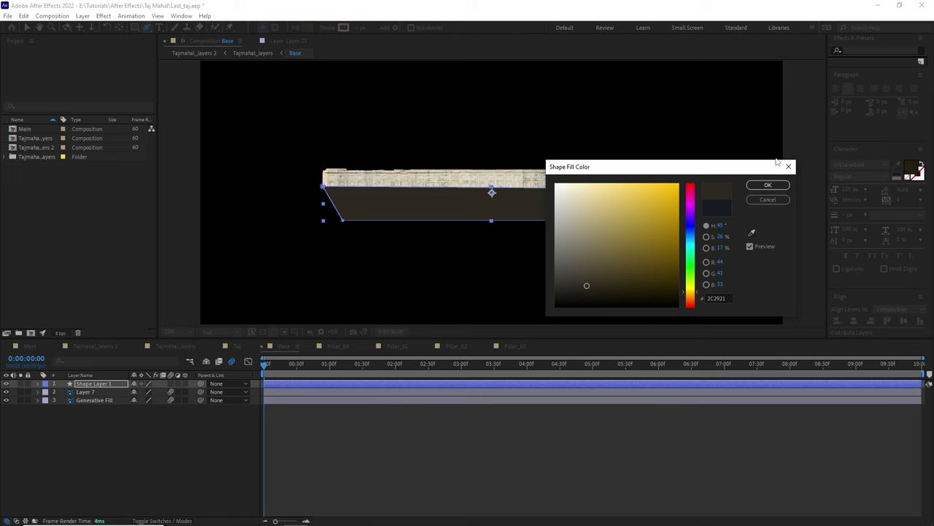
click(768, 185)
Step: Move the trapezoid shape layer to the bottom of the Base layer stack
click(511, 285)
drag(281, 362, 267, 363)
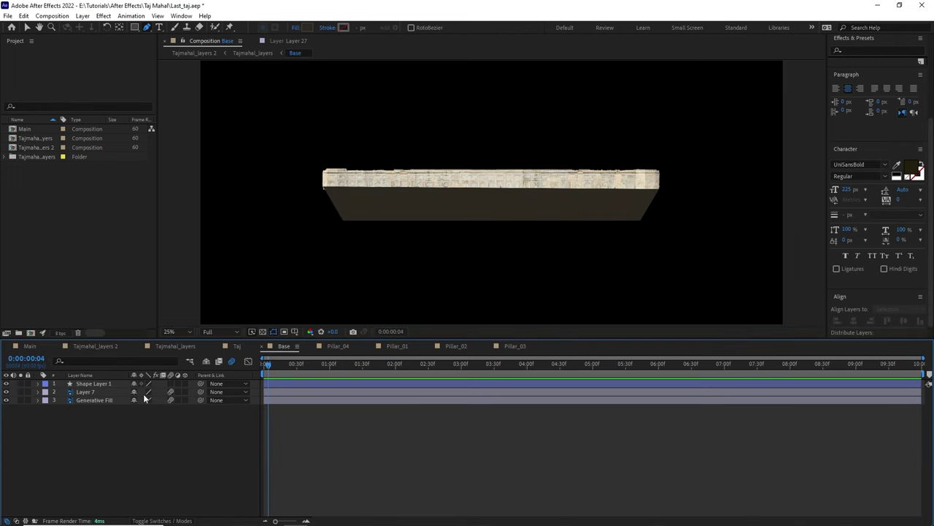
drag(93, 383, 100, 404)
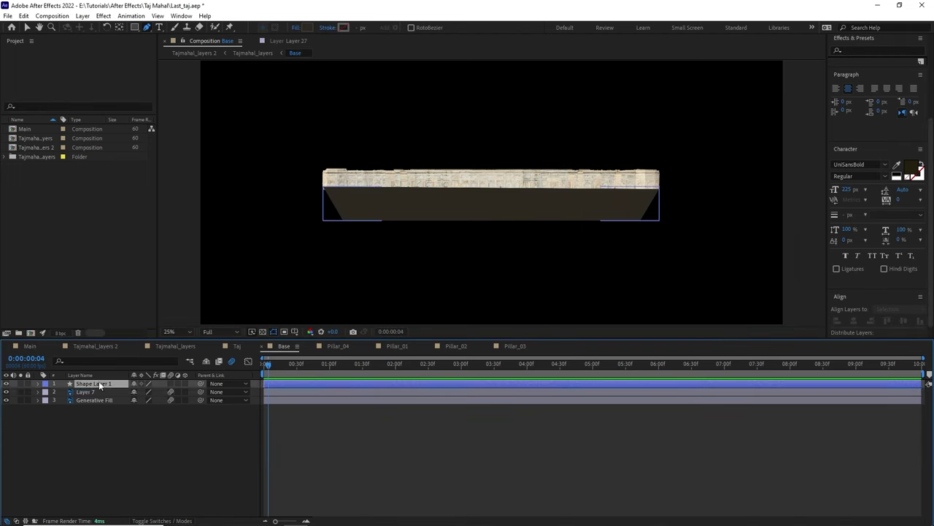
Step: Return to Tajmahal_layers and scrub the opening frames to see the base's dark underside
click(252, 53)
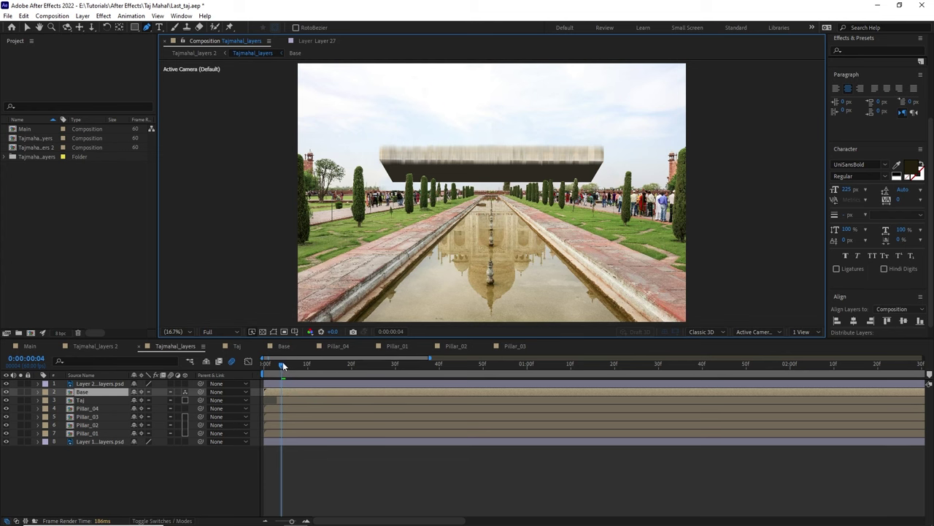
mouse_move(282, 363)
mouse_down()
mouse_move(307, 371)
mouse_move(264, 391)
mouse_move(383, 385)
mouse_move(490, 399)
mouse_up()
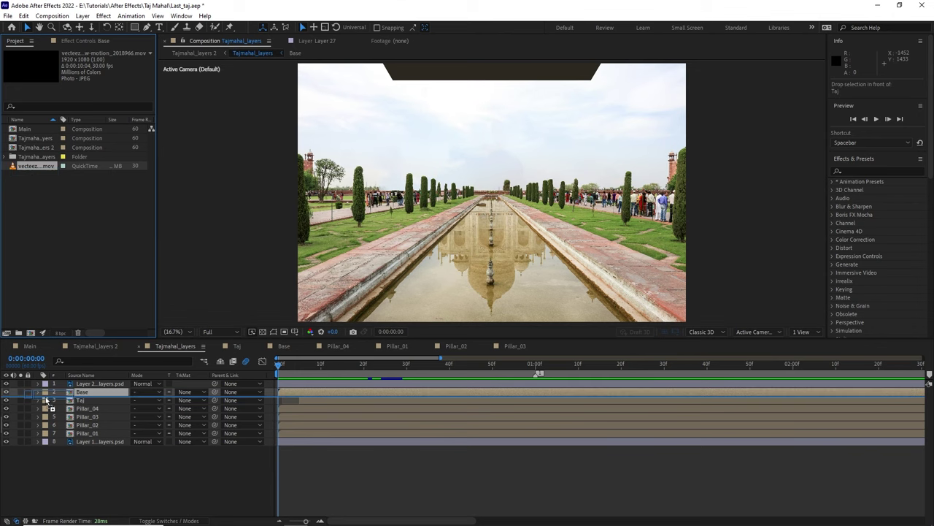
Step: Drop the smoke footage into the timeline, move it to layer 1, scrub, and preview playback
drag(46, 400, 48, 400)
drag(324, 365, 411, 380)
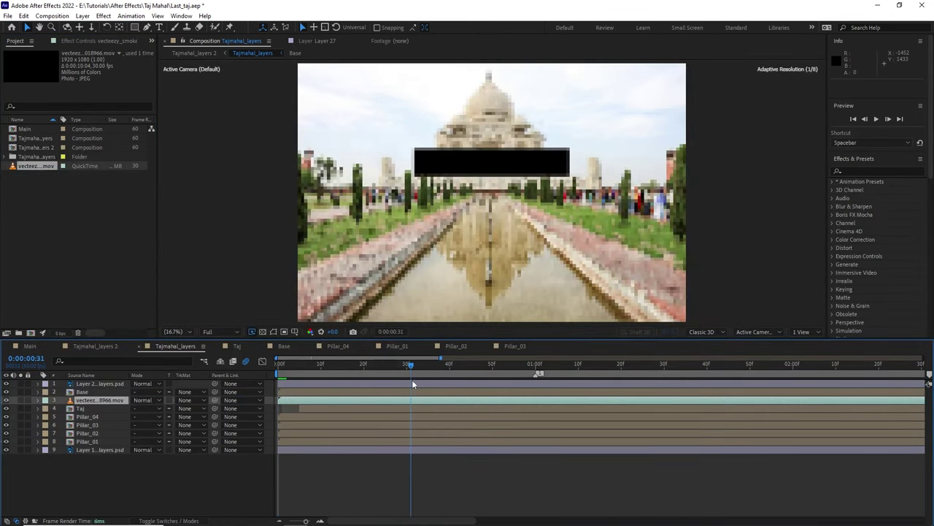
drag(100, 400, 99, 383)
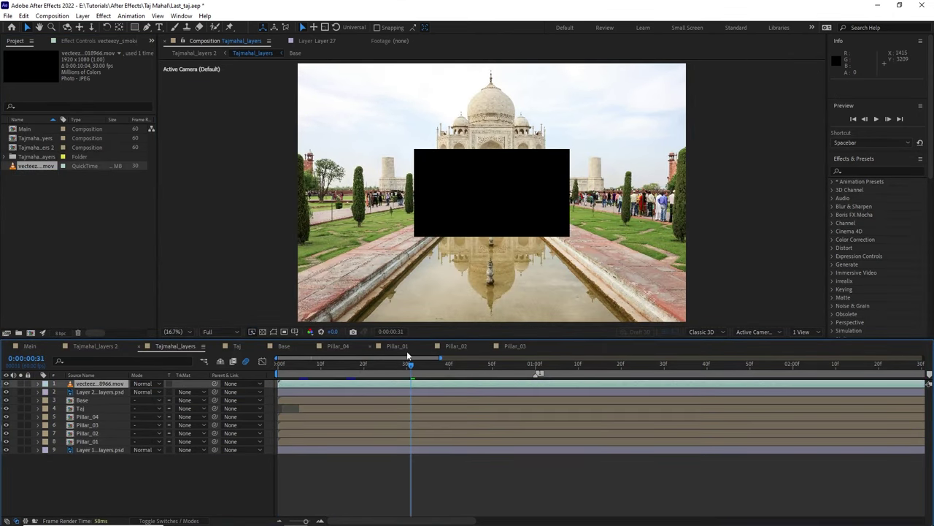
mouse_move(407, 358)
mouse_down()
mouse_move(742, 398)
mouse_move(707, 396)
mouse_up()
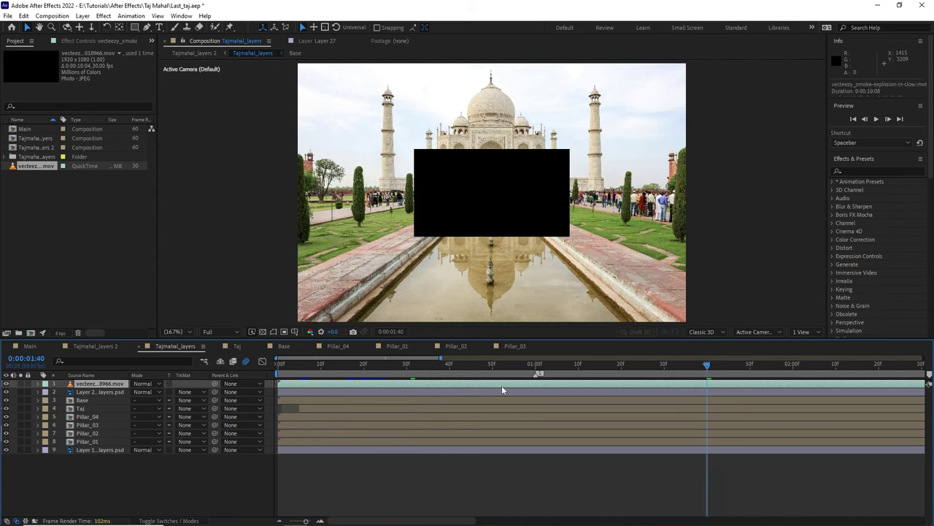
drag(503, 386, 306, 399)
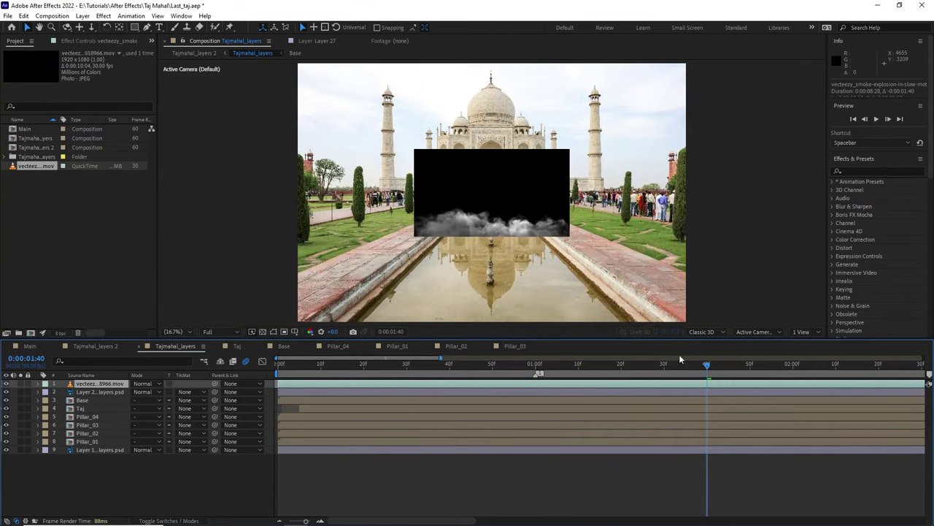
drag(734, 365, 280, 363)
key(space)
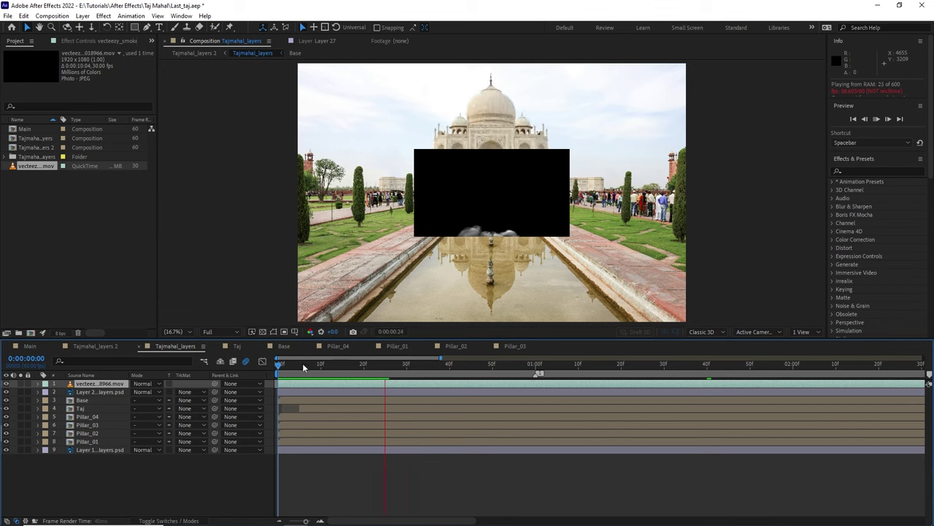
Step: Time-stretch the smoke layer to a new duration of 0:00:00:05 and preview the short burst
right_click(474, 387)
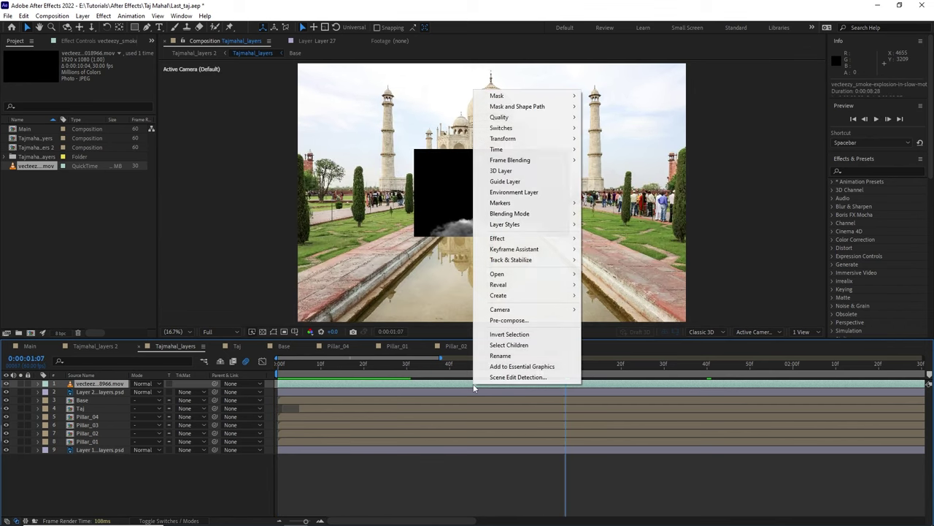
mouse_move(526, 149)
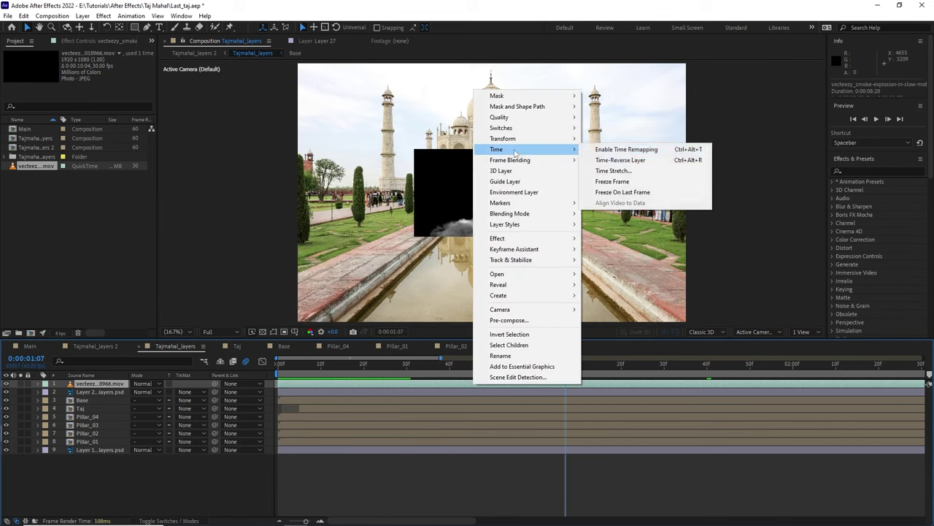
click(610, 171)
click(444, 246)
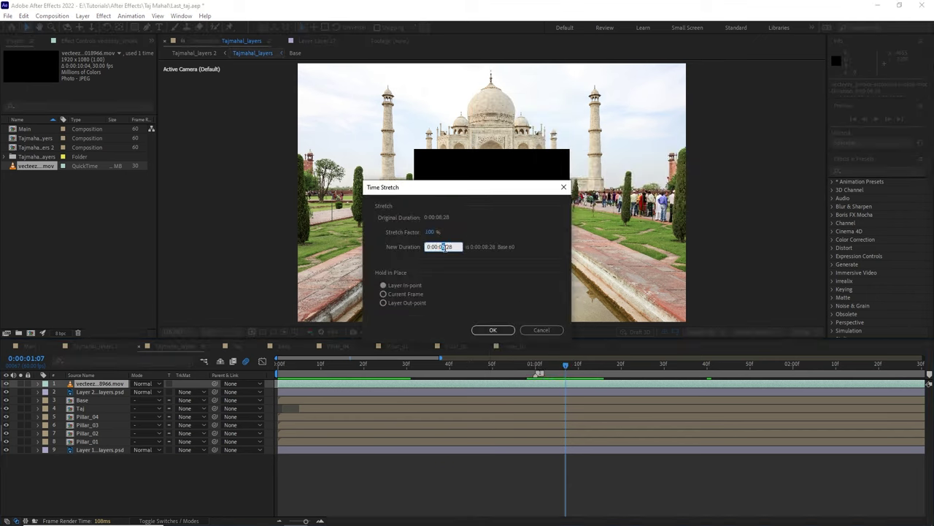
text(0)
drag(453, 246, 448, 247)
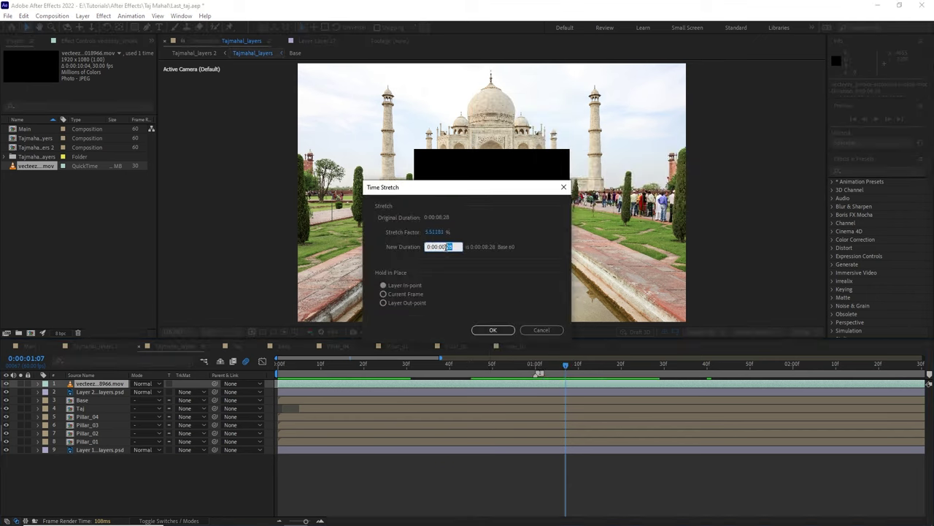
text(50)
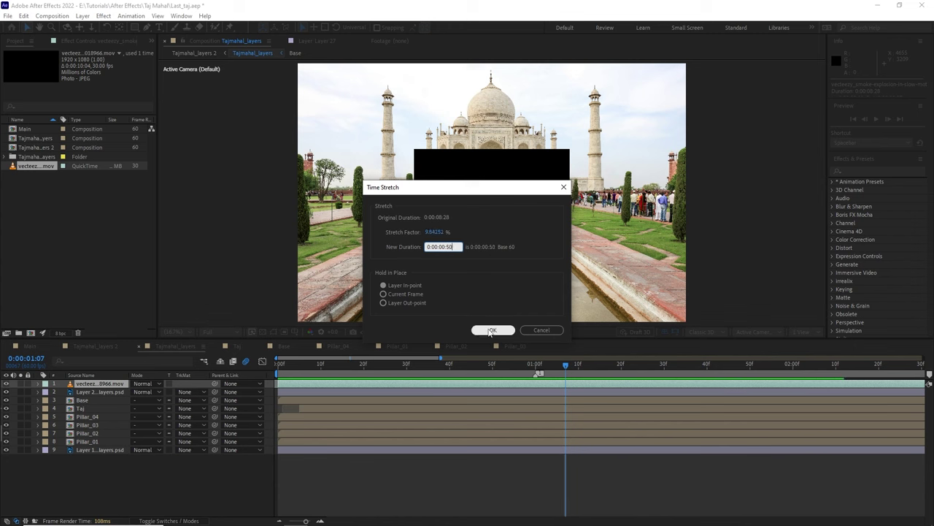
click(493, 329)
key(Home)
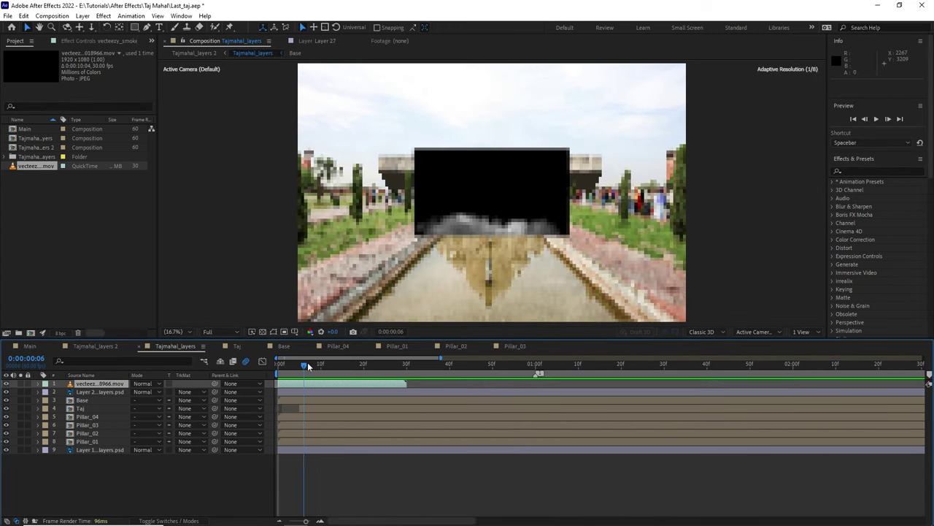
key(space)
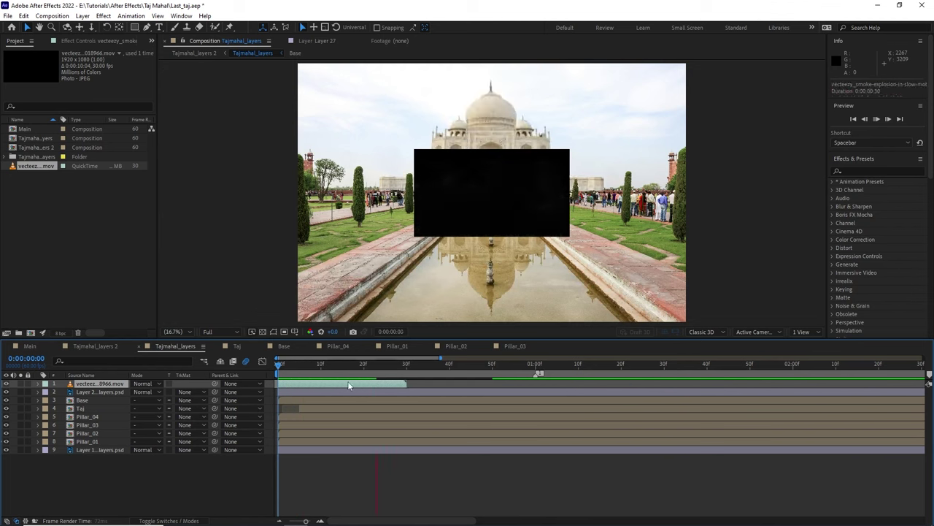
Step: At frame 14, scrub the smoke layer's Scale up to enlarge it
key(s)
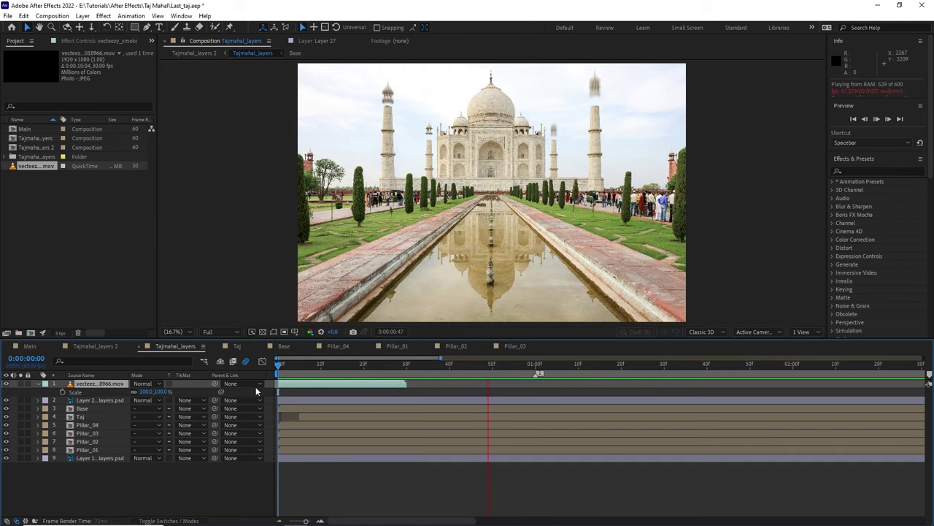
click(320, 365)
click(338, 364)
mouse_move(150, 392)
mouse_down()
mouse_move(181, 392)
mouse_move(111, 391)
mouse_up()
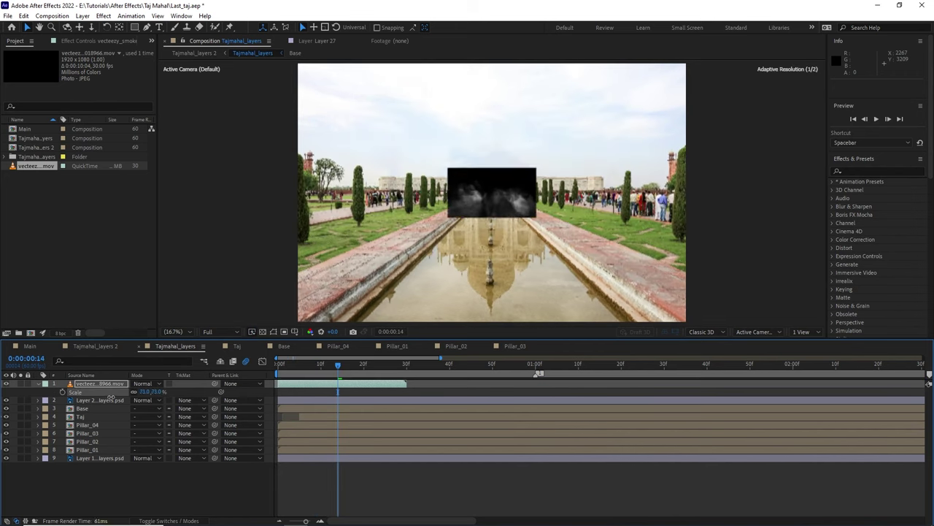
Step: Raise the smoke layer's Position to 2395, 1075 so it covers the Taj Mahal
key(p)
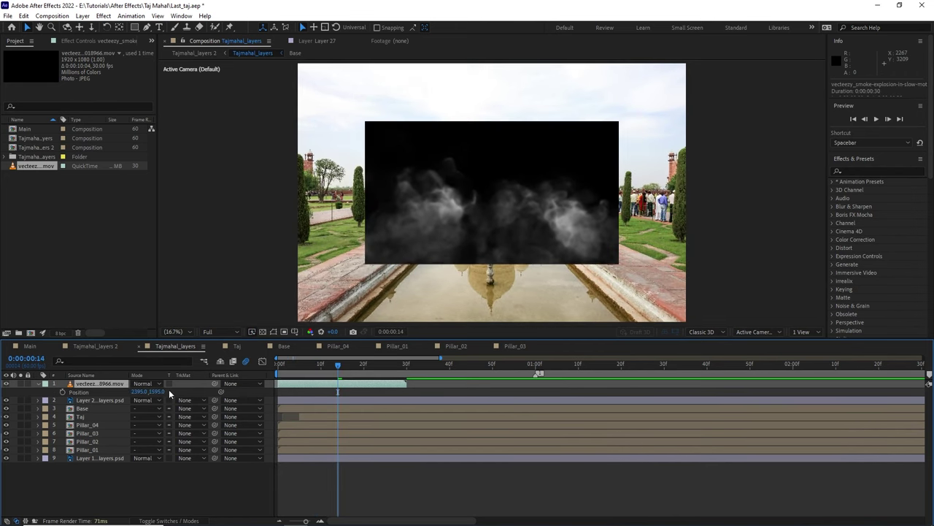
drag(161, 392, 146, 391)
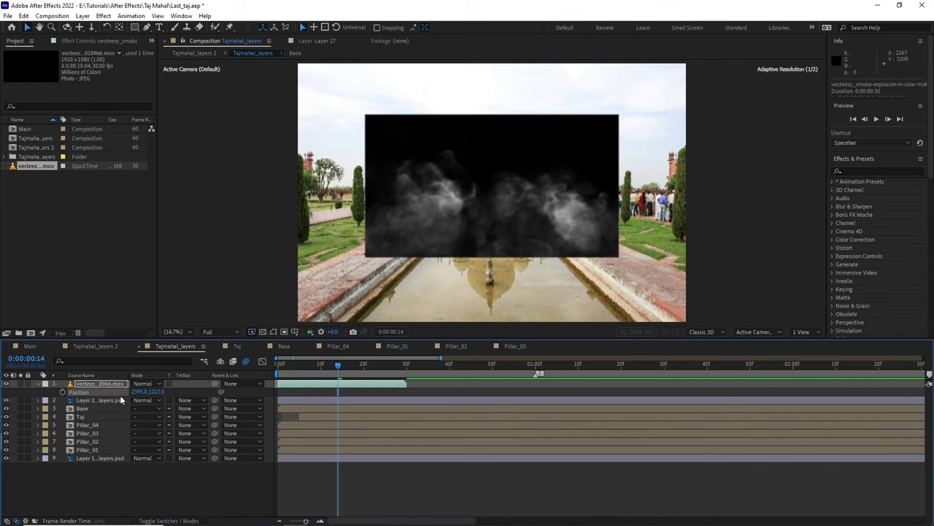
click(146, 486)
mouse_move(152, 395)
mouse_down()
mouse_move(109, 399)
mouse_move(128, 397)
mouse_move(106, 413)
mouse_up()
click(97, 384)
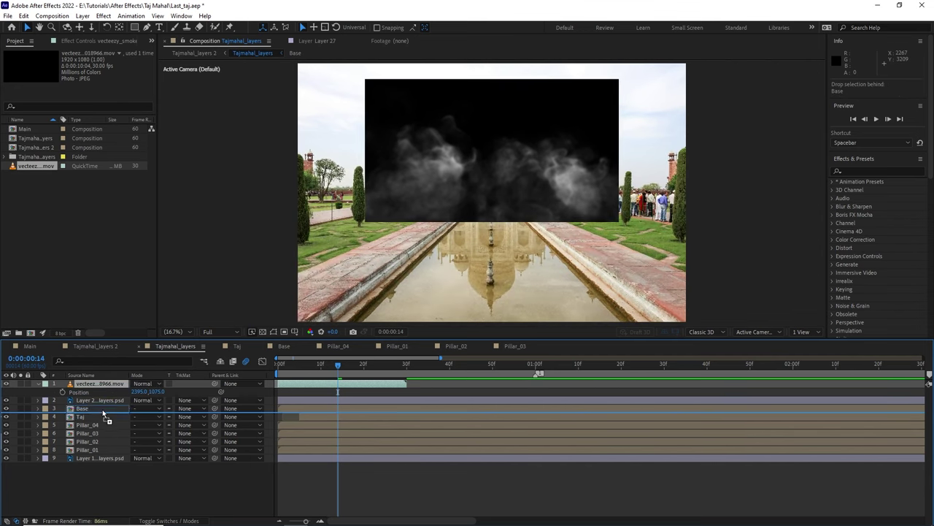
Step: Set the smoke layer's blend mode to Screen and preview the Taj dissolving into smoke
mouse_move(334, 364)
mouse_down()
mouse_move(331, 373)
mouse_move(376, 369)
mouse_up()
click(144, 401)
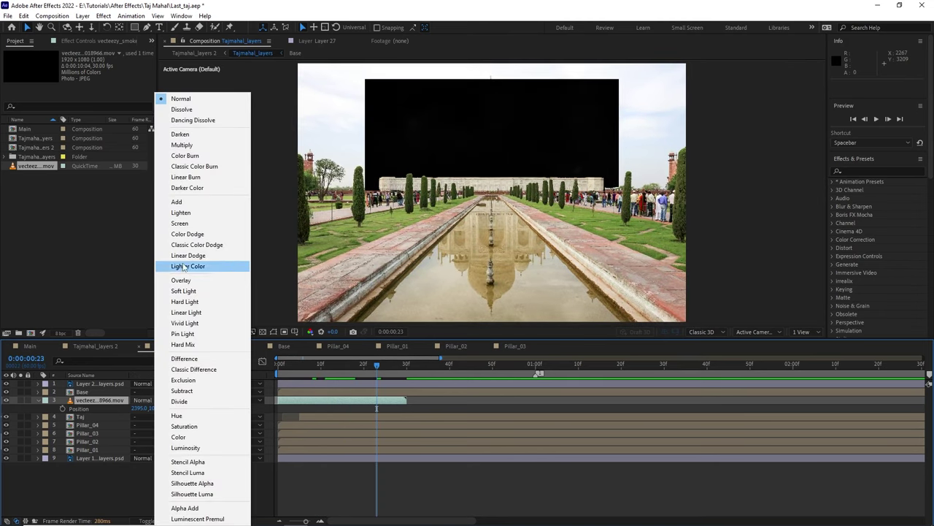
click(180, 223)
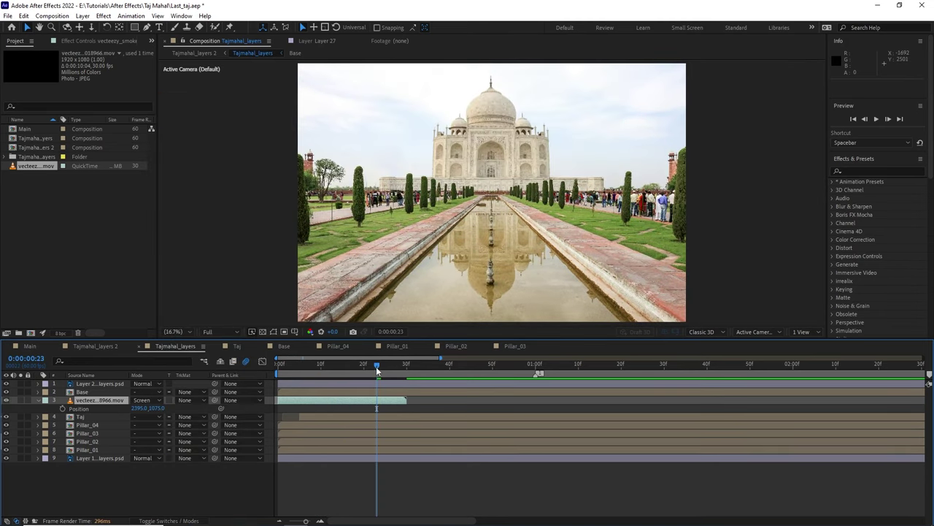
key(space)
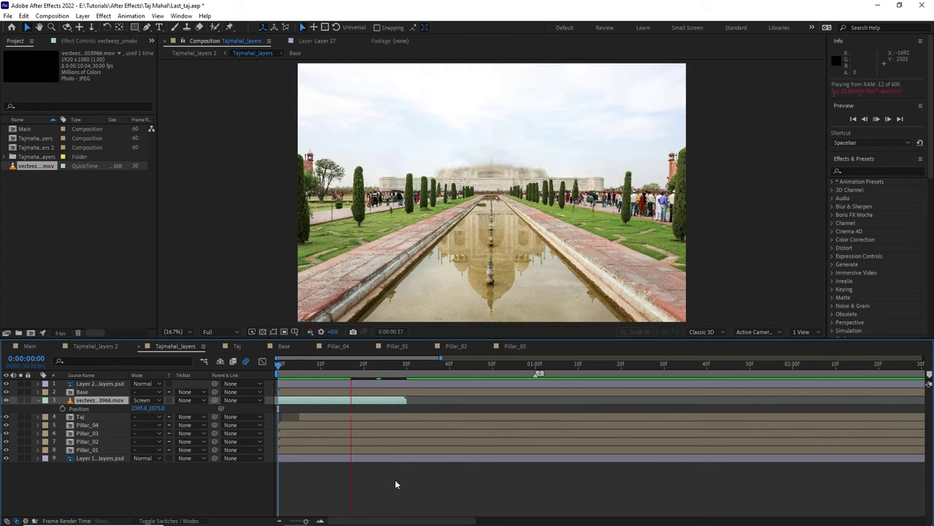
Step: Preview the smoke in a maximized viewer, restore the workspace, and duplicate the smoke layer with Ctrl+D
click(287, 365)
key(grave)
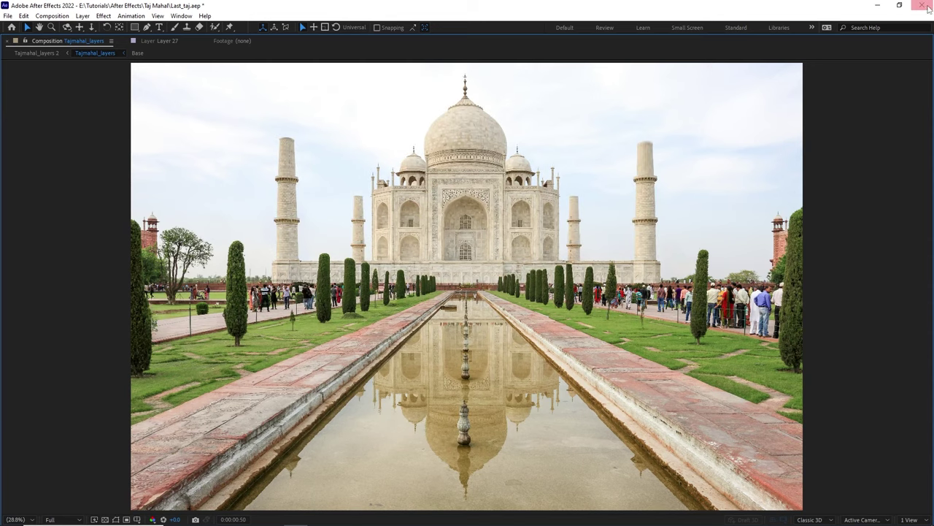
key(grave)
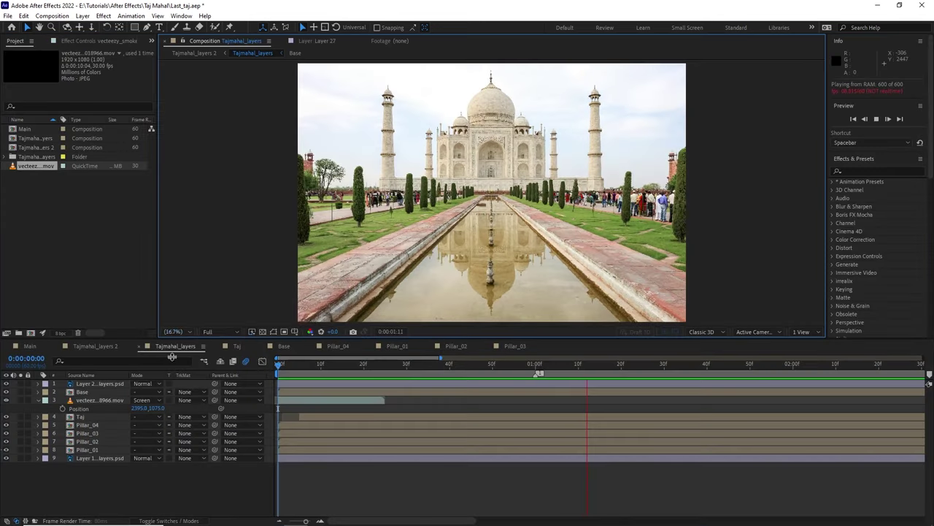
click(84, 401)
key(ctrl+d)
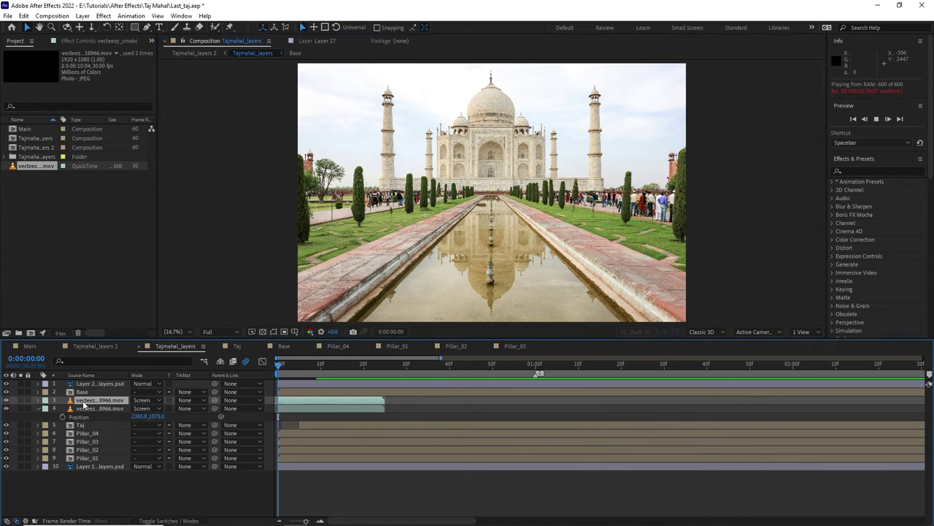